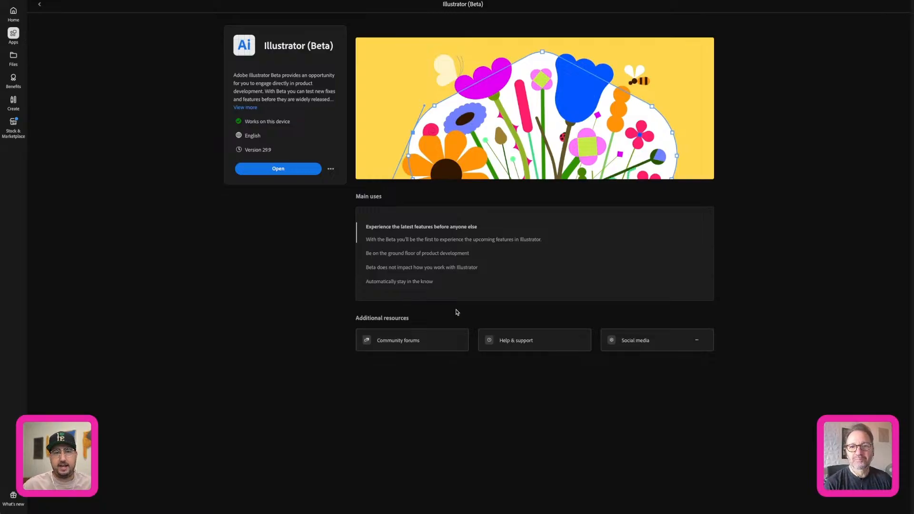
# Switch to Adobe Illustrator and open the recent file OHOverlay.aic.
pyautogui.moveTo(549, 508)
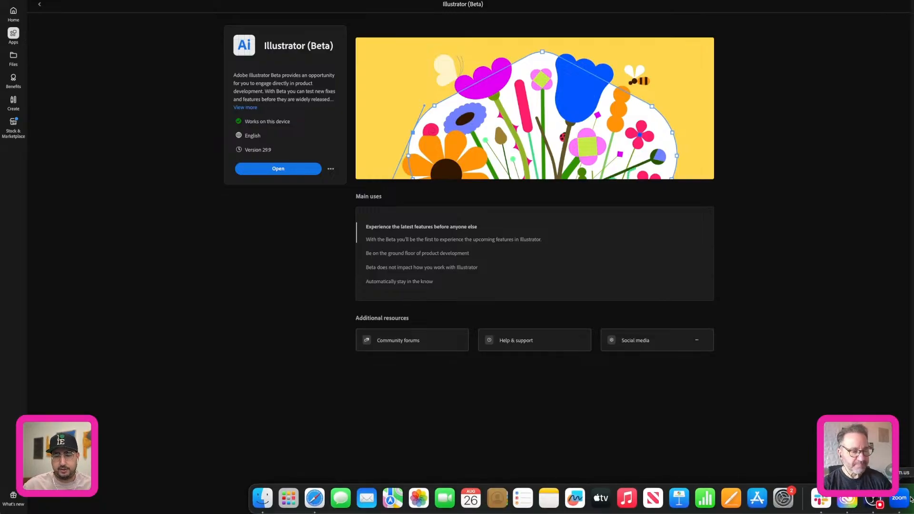
pyautogui.click(913, 499)
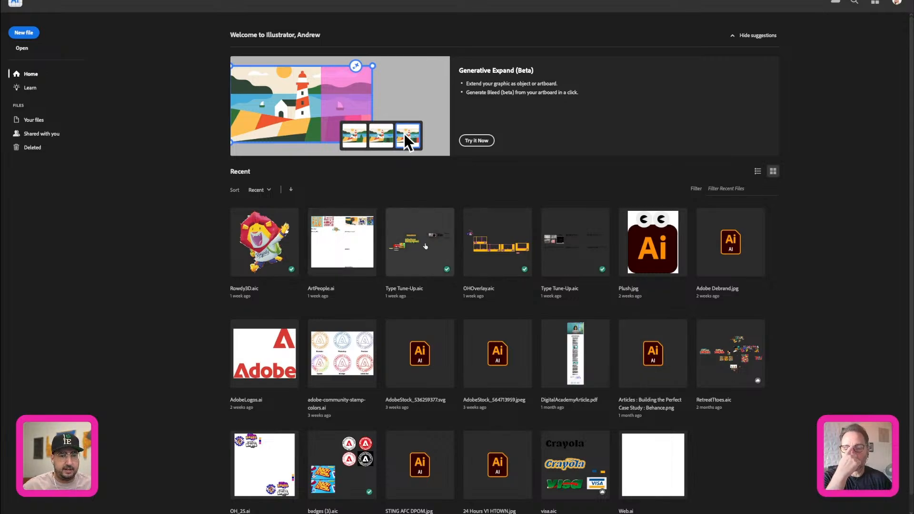
pyautogui.click(493, 241)
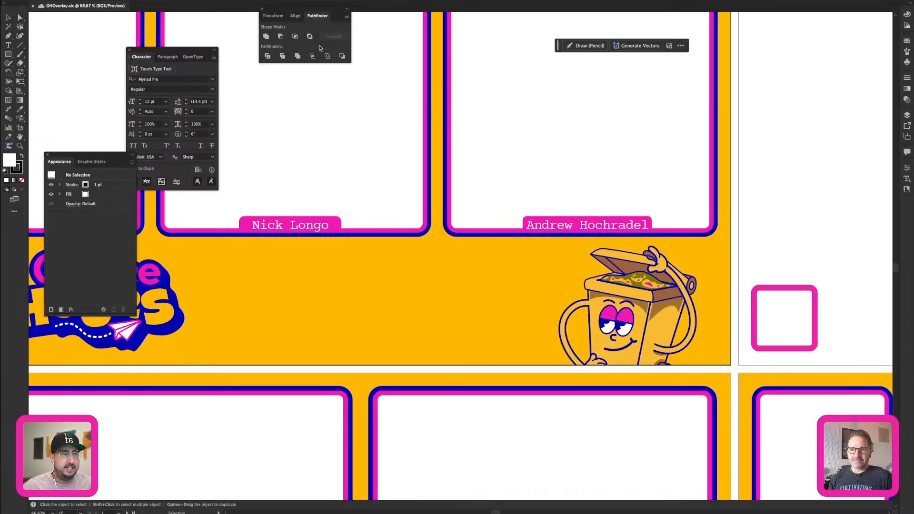
# Close the floating Pathfinder, Character and Appearance panels to clear the canvas.
pyautogui.click(262, 8)
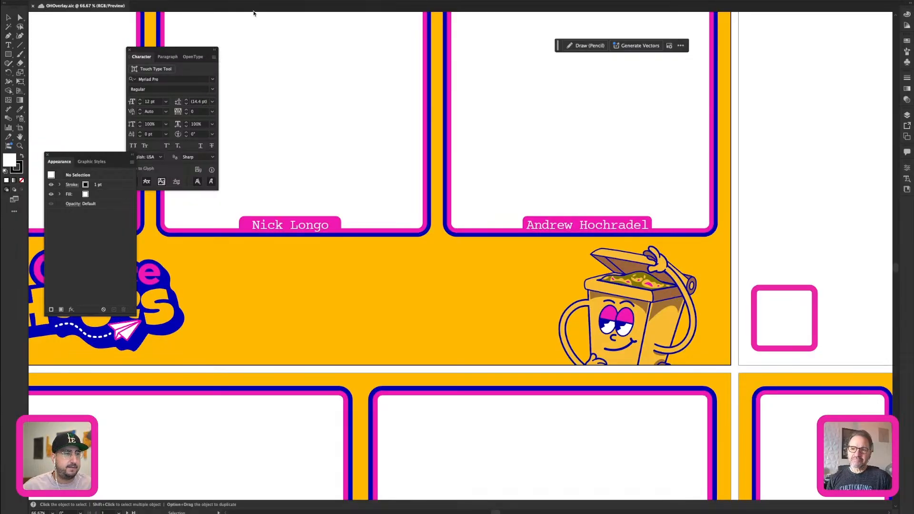
pyautogui.click(130, 50)
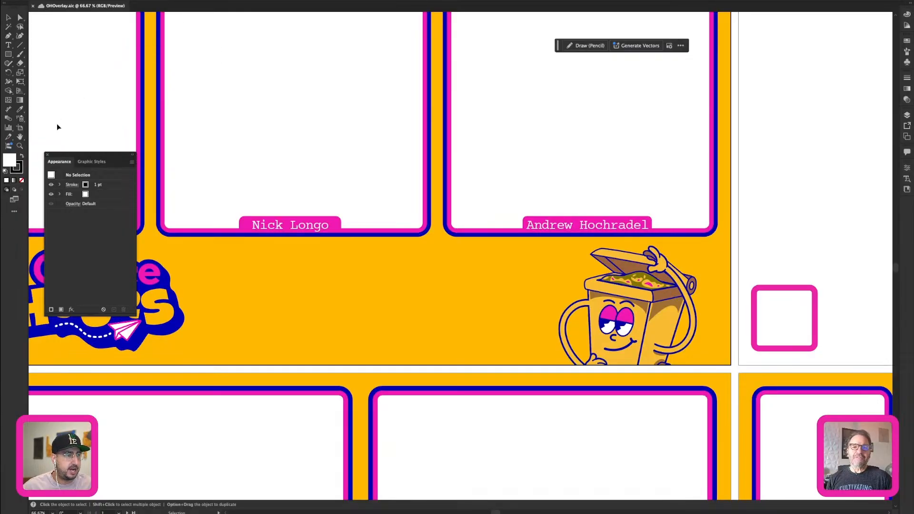
pyautogui.click(46, 155)
pyautogui.press('z')
pyautogui.keyDown('alt'); pyautogui.click(482, 219); pyautogui.keyUp('alt')
pyautogui.keyDown('alt'); pyautogui.click(483, 218); pyautogui.keyUp('alt')
pyautogui.keyDown('alt'); pyautogui.click(482, 218); pyautogui.keyUp('alt')
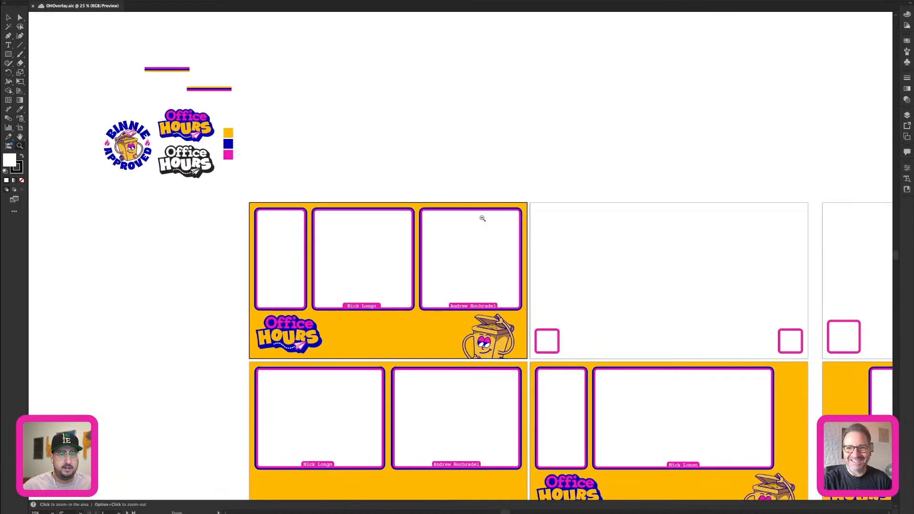
pyautogui.moveTo(336, 262); pyautogui.dragTo(619, 180)
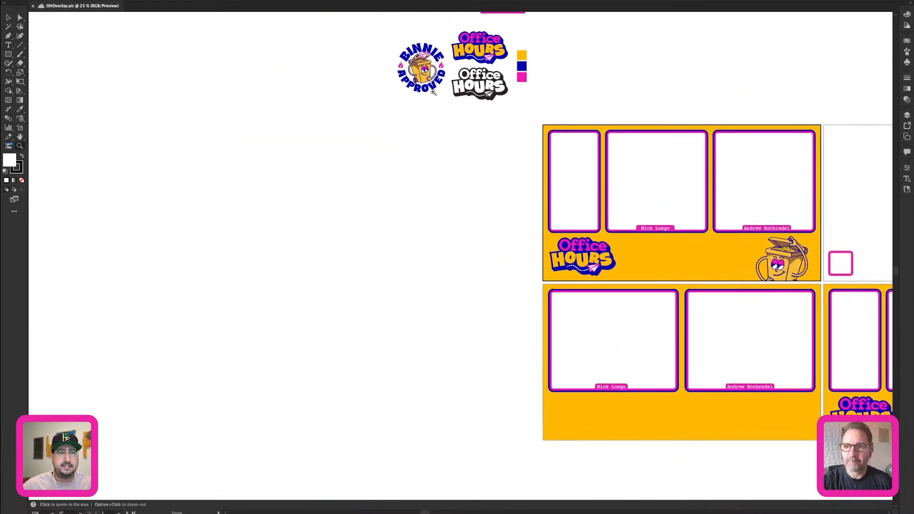
pyautogui.press('v')
pyautogui.click(422, 71)
pyautogui.moveTo(422, 72); pyautogui.dragTo(406, 177)
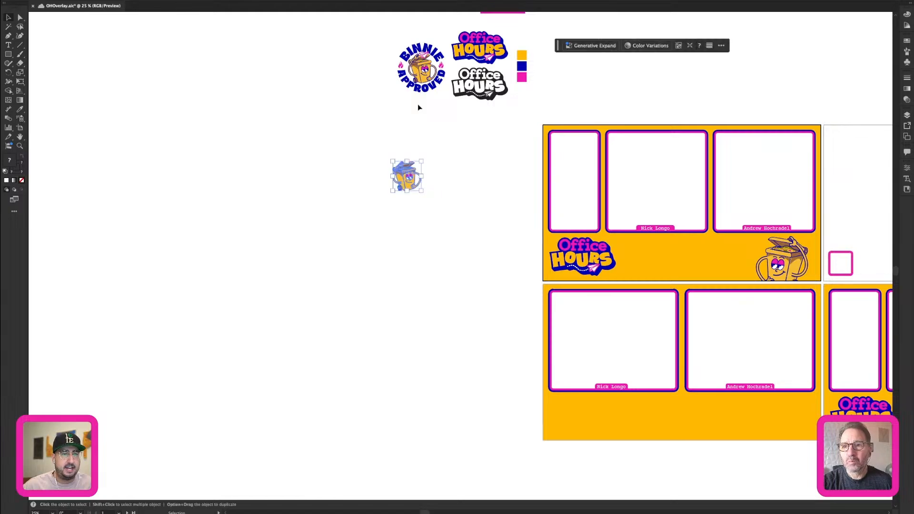
pyautogui.press('super+z')
# Group the bin character with the paper plane inside the Binnie Approved badge.
pyautogui.press('z')
pyautogui.moveTo(423, 66); pyautogui.dragTo(661, 129)
pyautogui.moveTo(476, 119); pyautogui.dragTo(416, 293)
pyautogui.press('v')
pyautogui.click(392, 267)
pyautogui.keyDown('shift'); pyautogui.click(374, 146); pyautogui.keyUp('shift')
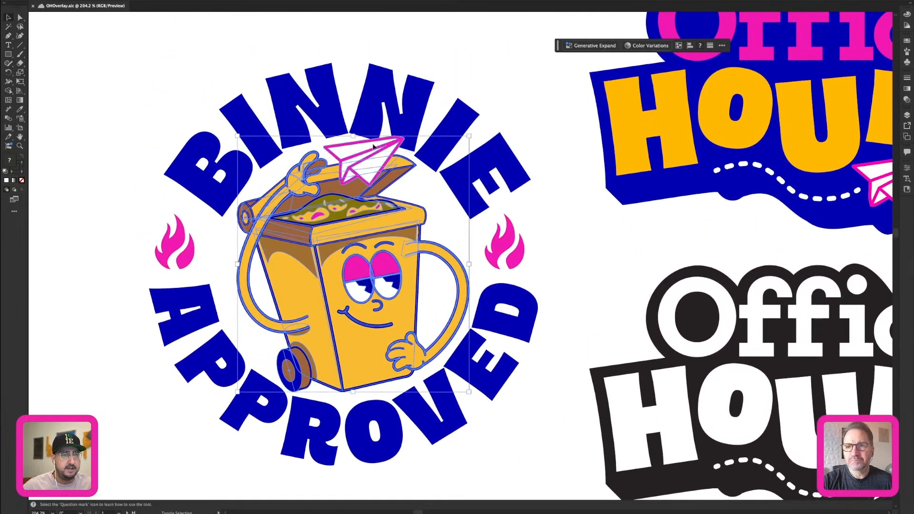
pyautogui.press('super+g')
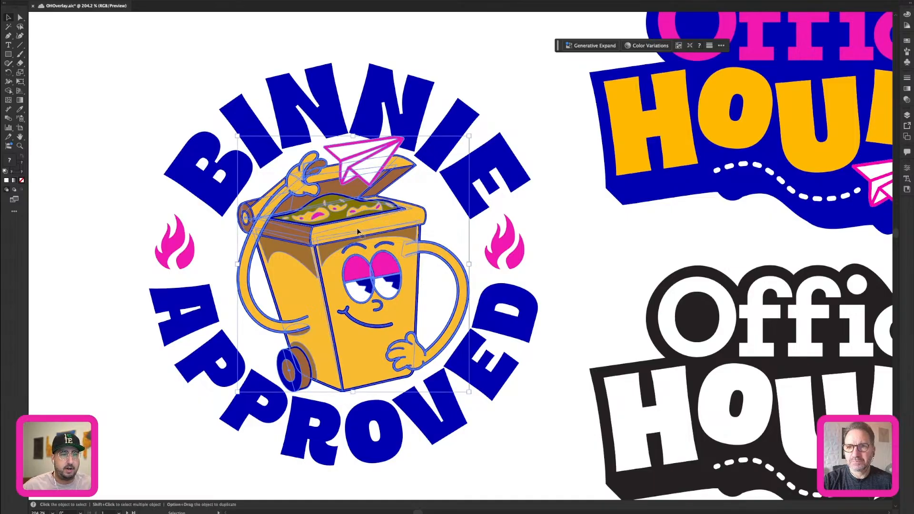
# Place a copy of the grouped bin character and paper plane on the empty canvas beside the badge.
pyautogui.press('super+1')
pyautogui.moveTo(357, 270); pyautogui.dragTo(612, 87)
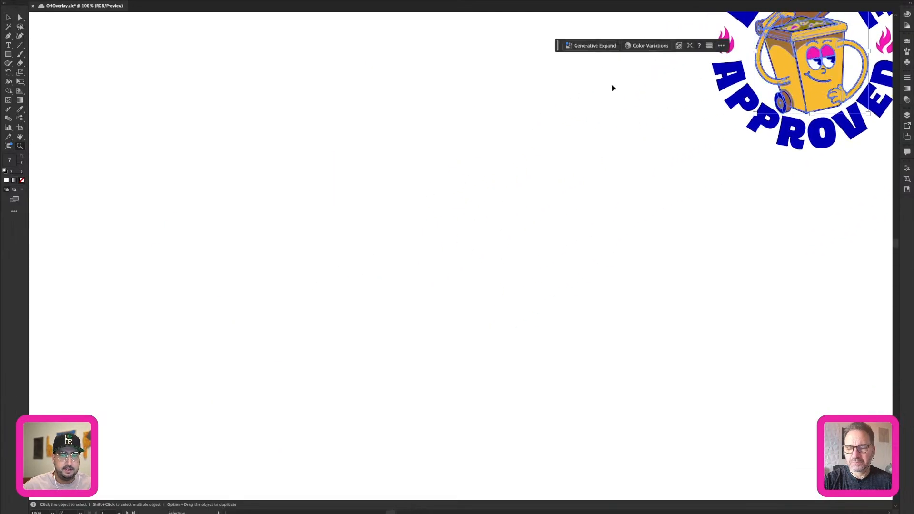
pyautogui.press('space')
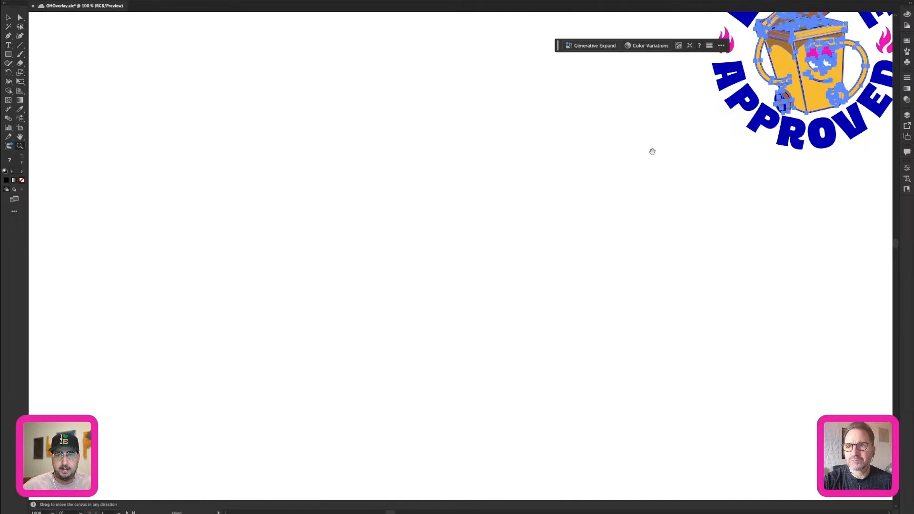
pyautogui.moveTo(653, 151); pyautogui.dragTo(244, 287)
pyautogui.press('super+v')
pyautogui.moveTo(319, 270); pyautogui.dragTo(653, 157)
pyautogui.moveTo(592, 172); pyautogui.dragTo(485, 197)
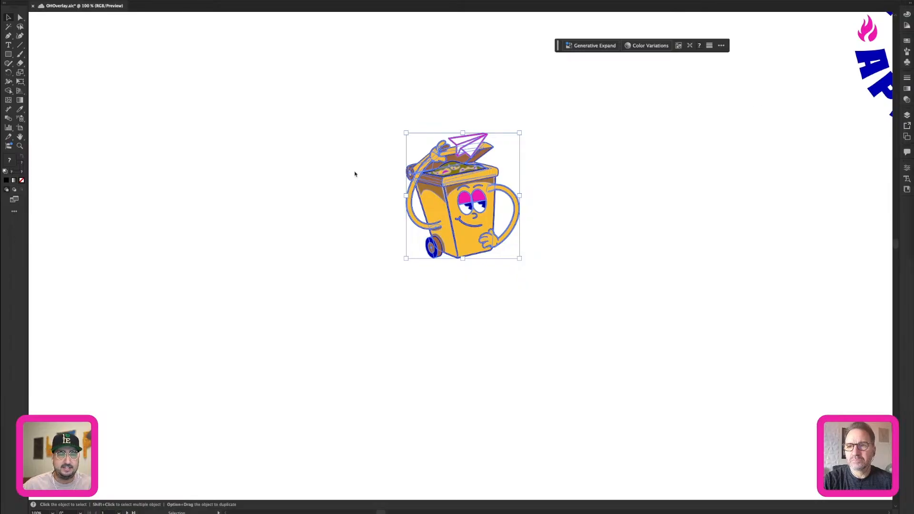
pyautogui.doubleClick(478, 194)
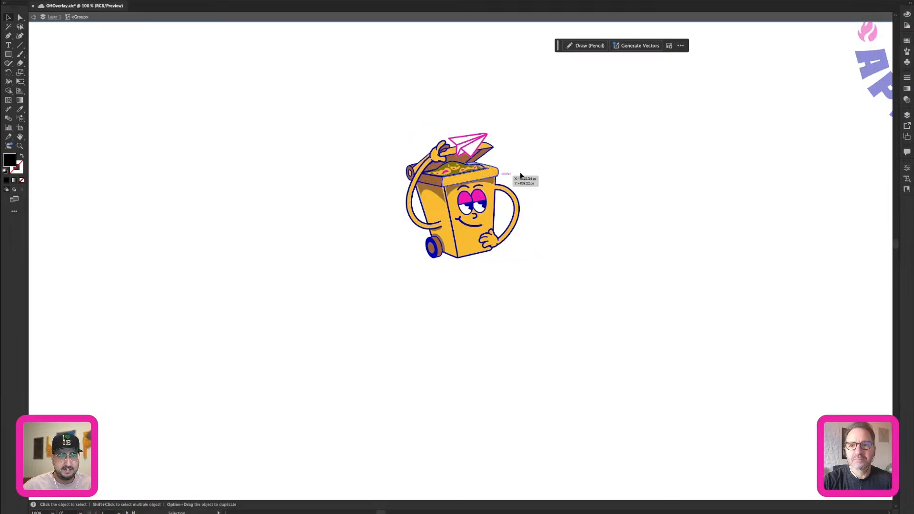
pyautogui.press('z')
pyautogui.click(464, 209)
pyautogui.click(469, 203)
pyautogui.moveTo(459, 206); pyautogui.dragTo(445, 159)
pyautogui.press('v')
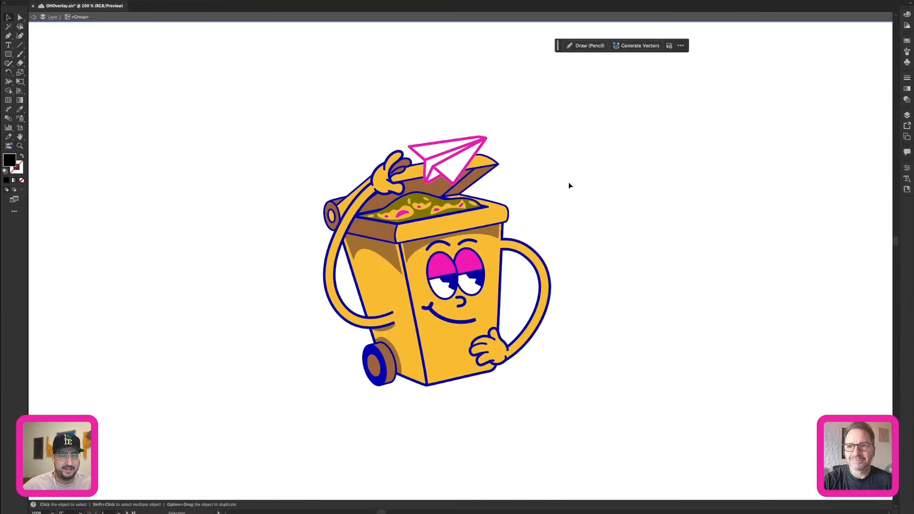
pyautogui.doubleClick(567, 181)
# Generate Turntable views of the copied bin character group, accepting the generative credits notice.
pyautogui.click(458, 229)
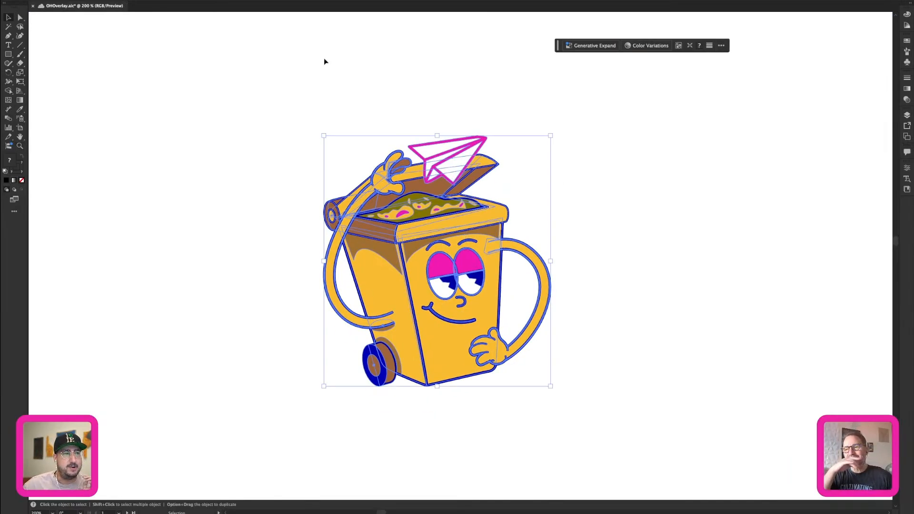
pyautogui.click(88, 1)
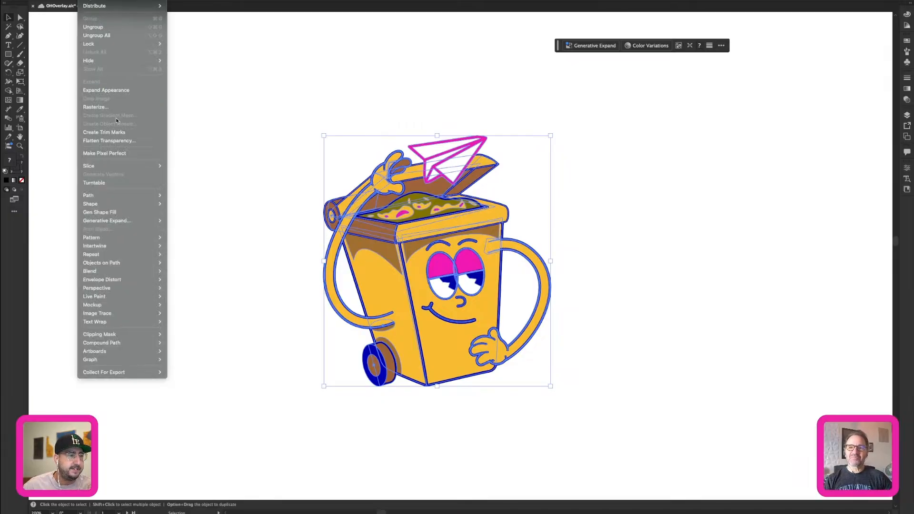
pyautogui.click(115, 184)
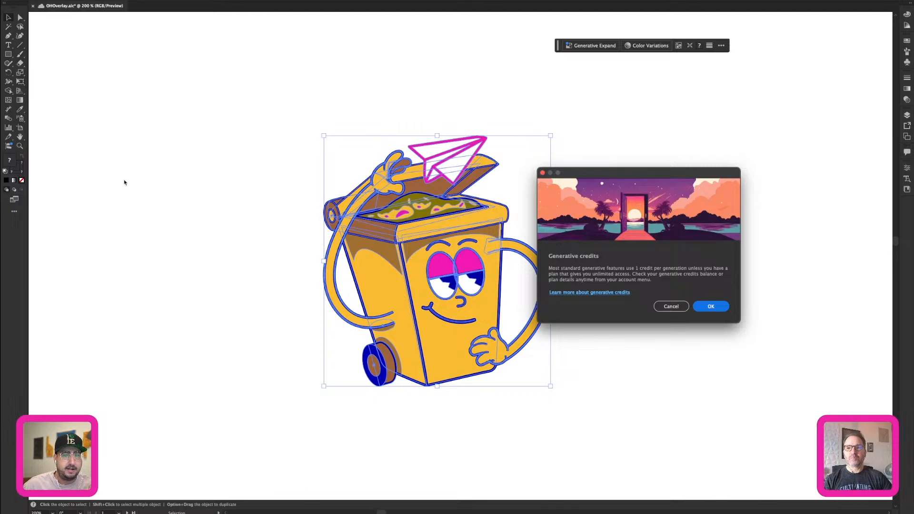
pyautogui.click(717, 307)
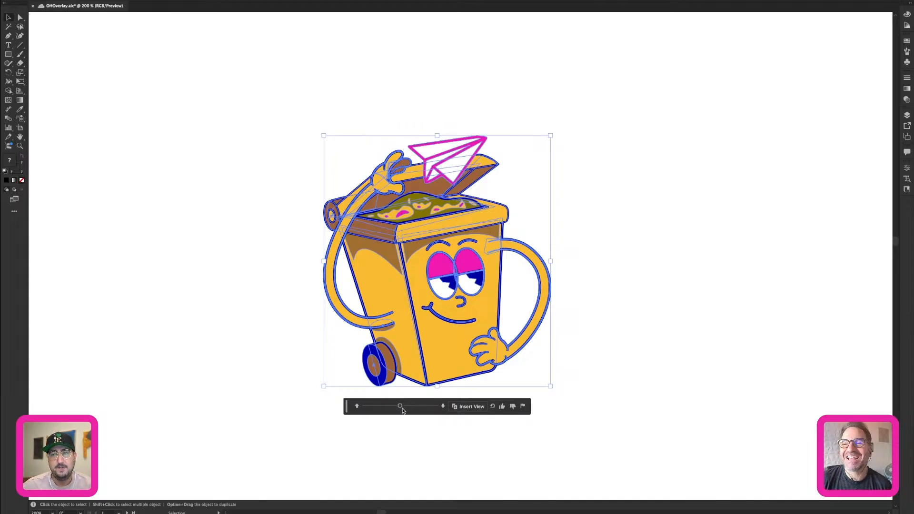
# Reselect the bin character group after a close look and bring up its Turntable controls again.
pyautogui.click(657, 245)
pyautogui.press('z')
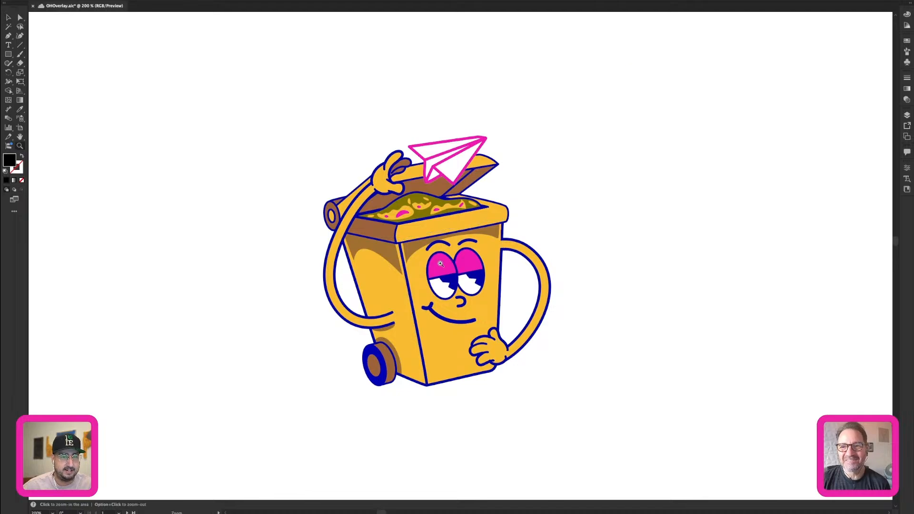
pyautogui.click(447, 275)
pyautogui.click(447, 275)
pyautogui.keyDown('alt'); pyautogui.click(447, 275); pyautogui.keyUp('alt')
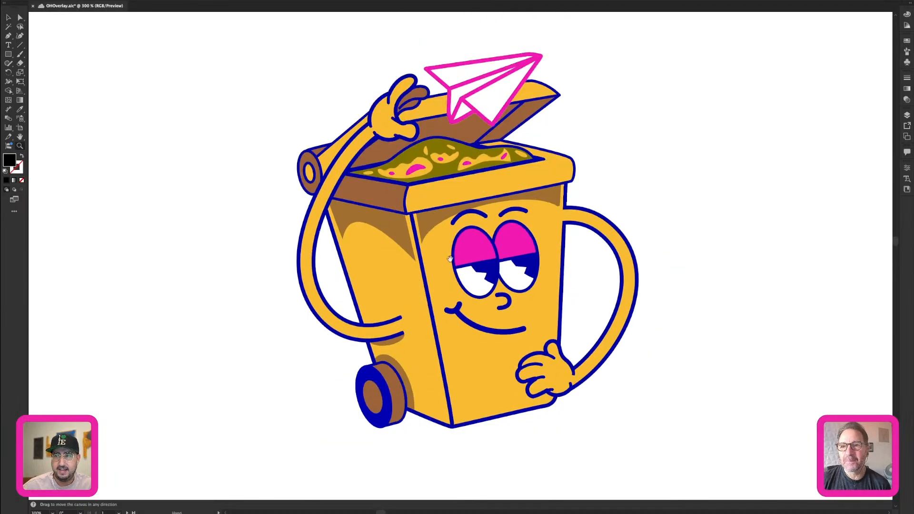
pyautogui.press('v')
pyautogui.click(446, 248)
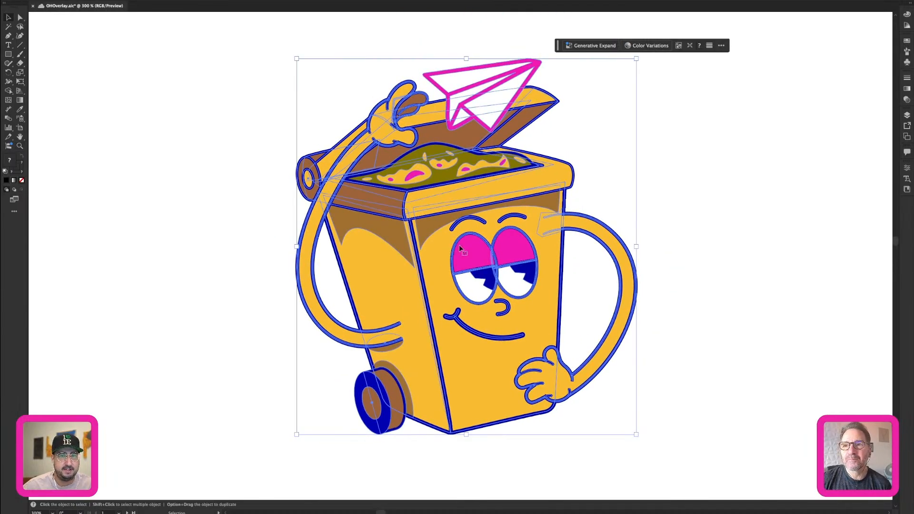
pyautogui.click(90, 5)
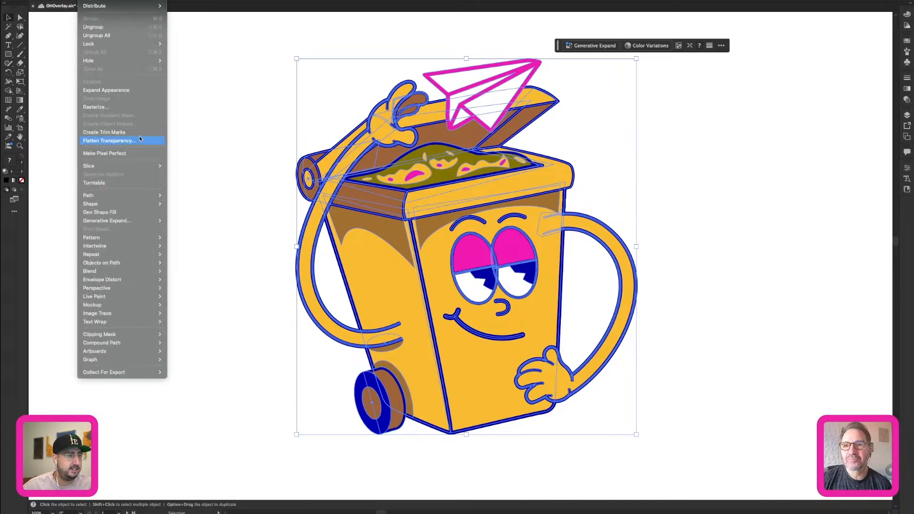
pyautogui.click(112, 181)
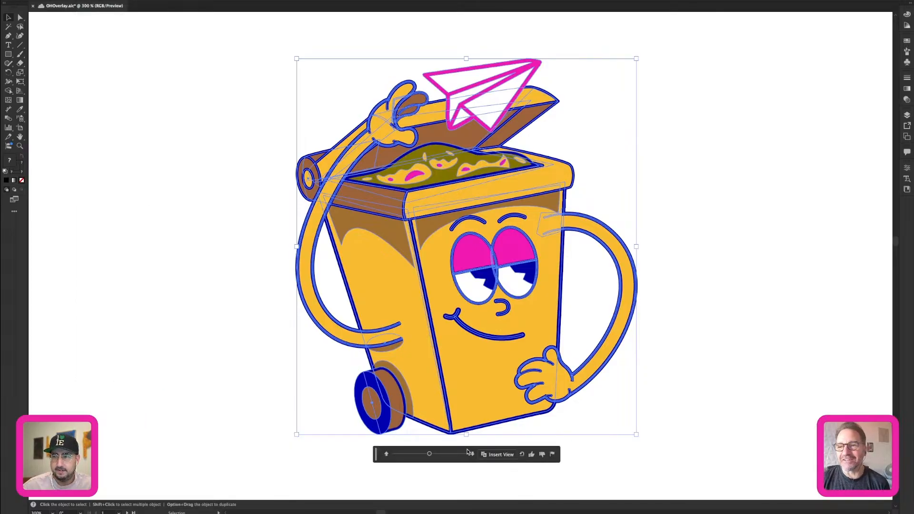
# Turn the bin character to the Turntable view at -15° rotation and -45° tilt, then deselect it.
pyautogui.click(430, 455)
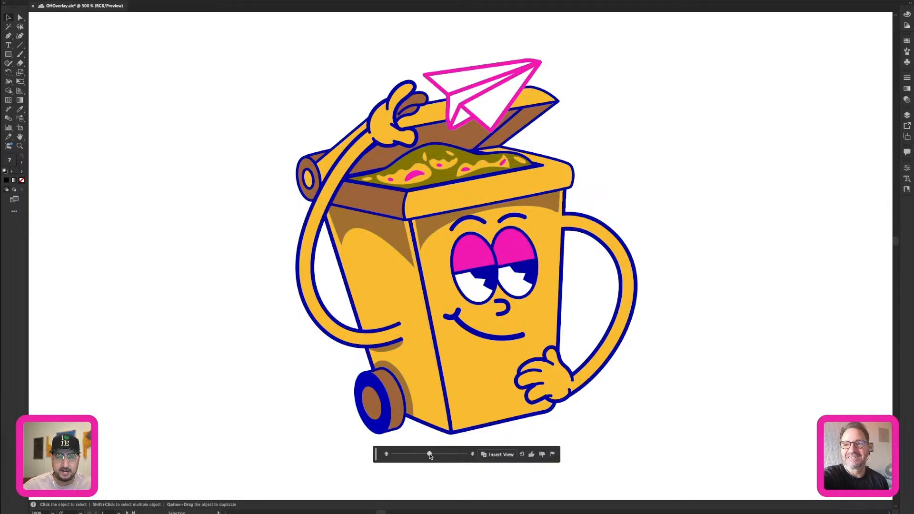
pyautogui.moveTo(431, 456)
pyautogui.mouseDown()
pyautogui.moveTo(469, 453)
pyautogui.moveTo(398, 455)
pyautogui.moveTo(441, 455)
pyautogui.moveTo(426, 455)
pyautogui.mouseUp()
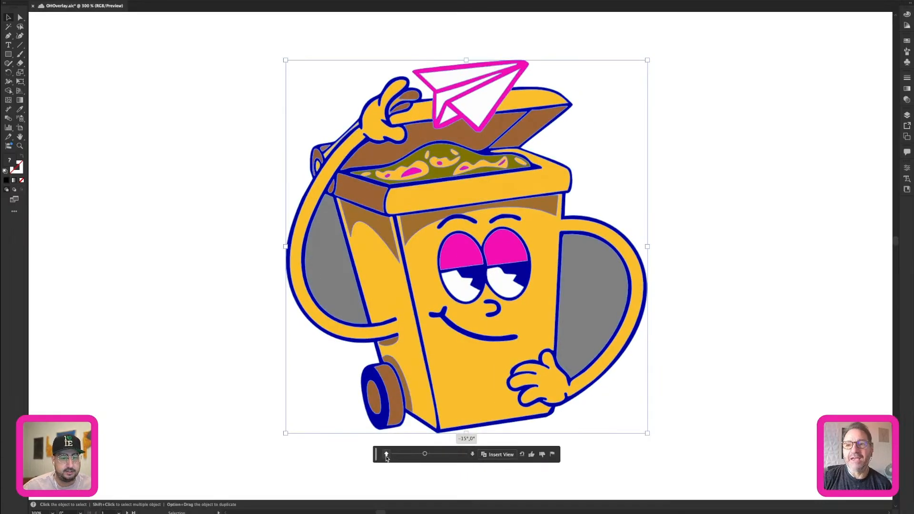
pyautogui.click(386, 454)
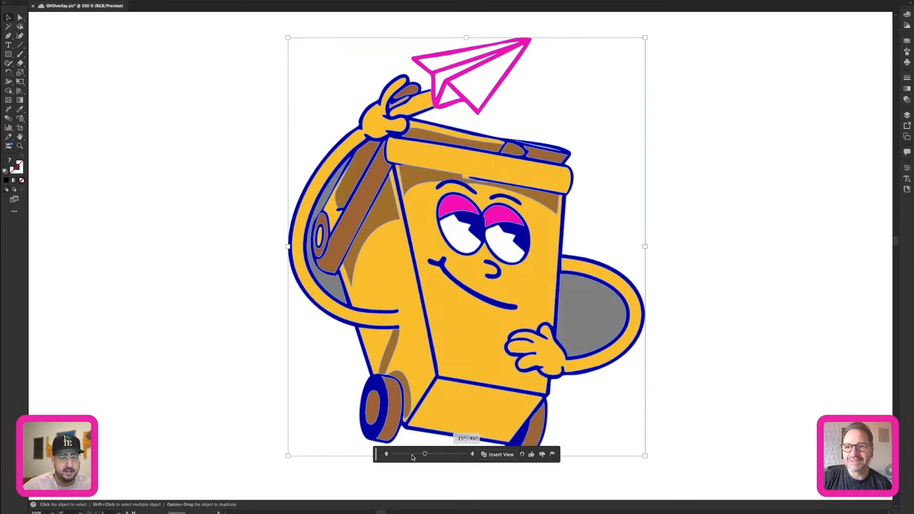
pyautogui.moveTo(425, 455)
pyautogui.mouseDown()
pyautogui.moveTo(395, 456)
pyautogui.moveTo(469, 454)
pyautogui.moveTo(432, 449)
pyautogui.mouseUp()
pyautogui.click(695, 282)
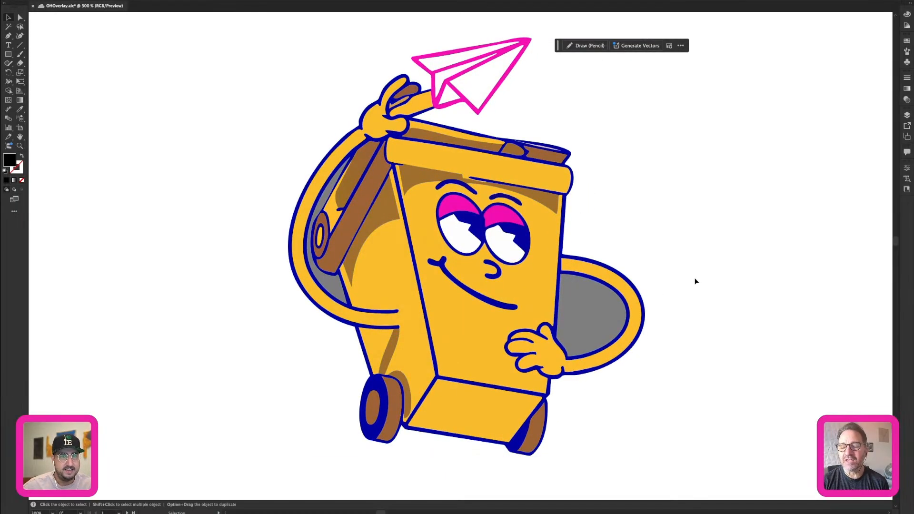
# Switch the selected bin character to outline display and reopen its Turntable controls.
pyautogui.click(469, 295)
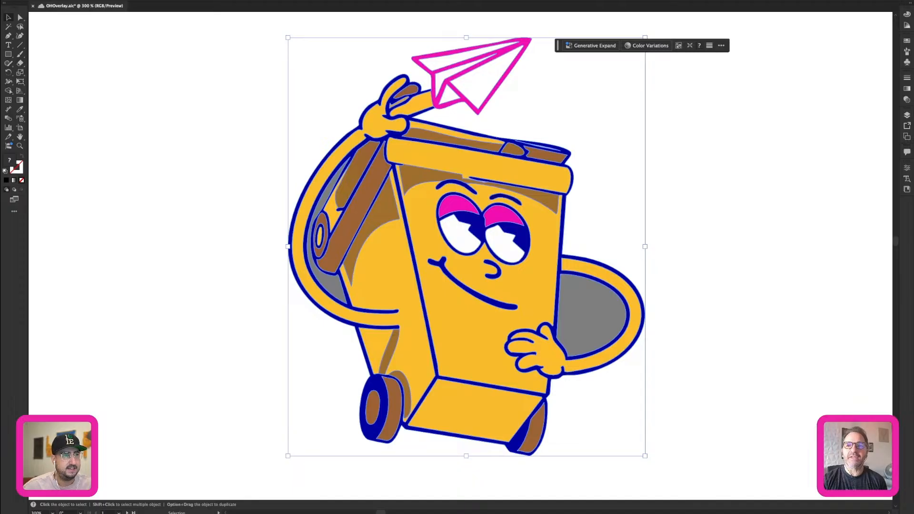
pyautogui.click(84, 0)
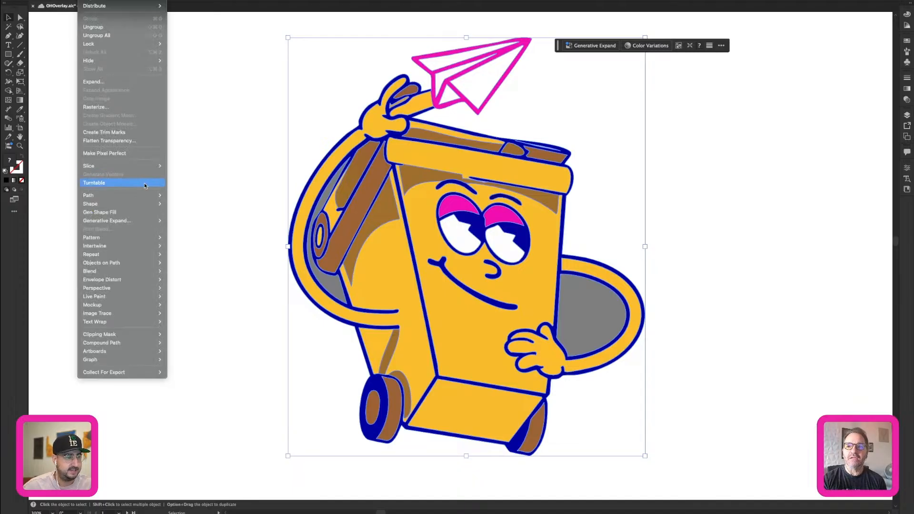
pyautogui.click(240, 190)
pyautogui.hotkey('ctrl', 'y')
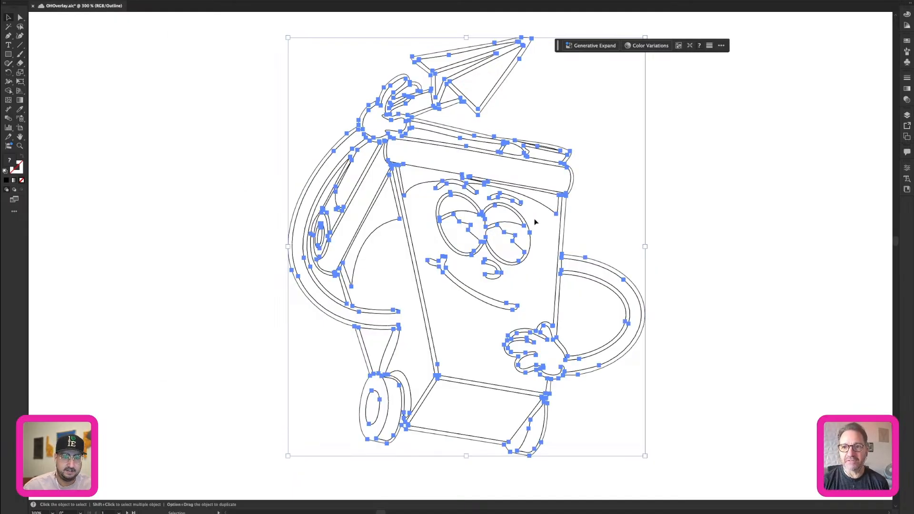
pyautogui.click(85, 0)
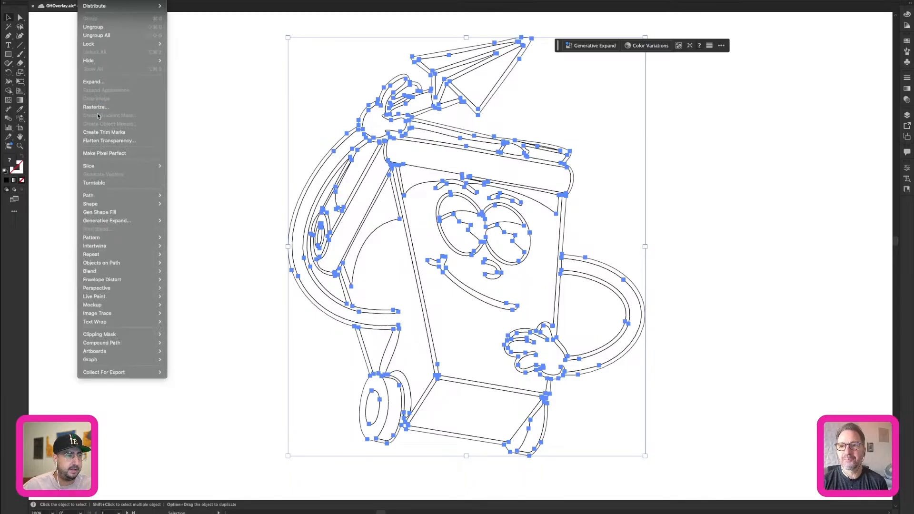
pyautogui.click(113, 184)
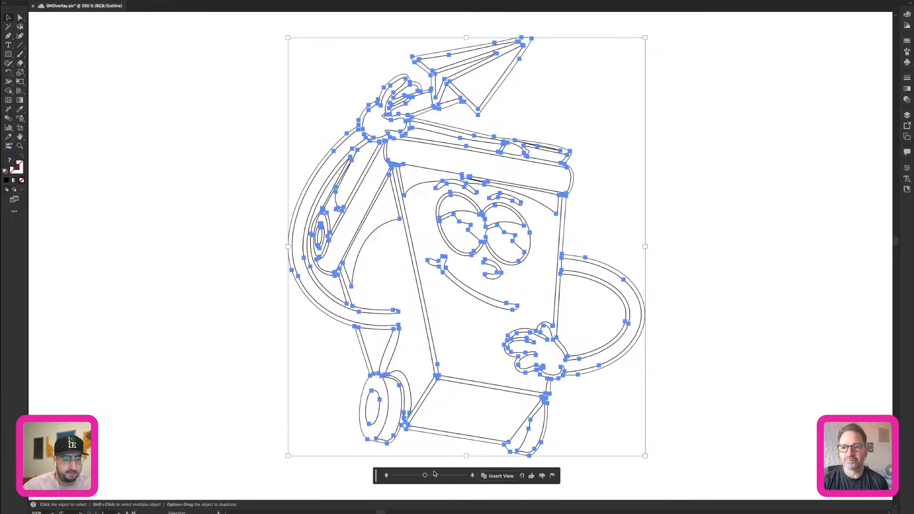
# Turn the outlined bin character to the Turntable view at -45° rotation and 45° tilt.
pyautogui.moveTo(425, 476)
pyautogui.mouseDown()
pyautogui.moveTo(465, 476)
pyautogui.moveTo(398, 470)
pyautogui.moveTo(415, 475)
pyautogui.mouseUp()
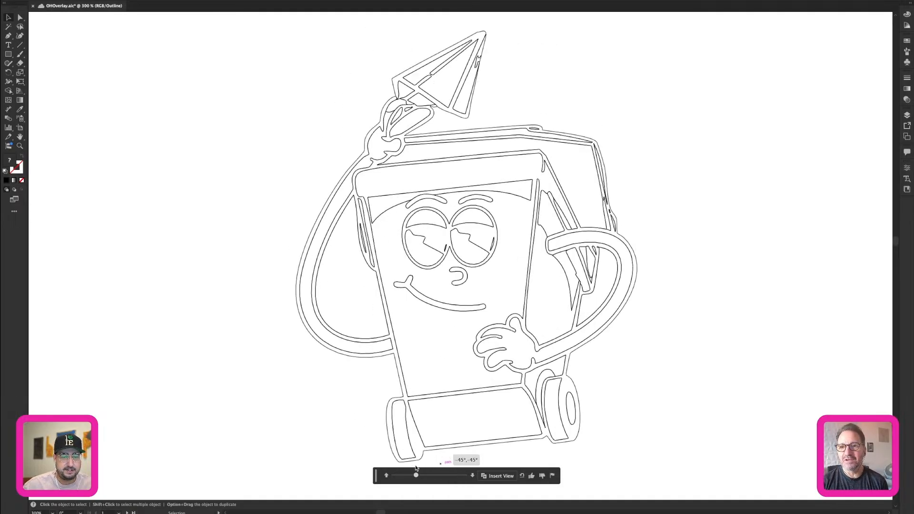
pyautogui.click(473, 476)
pyautogui.click(472, 475)
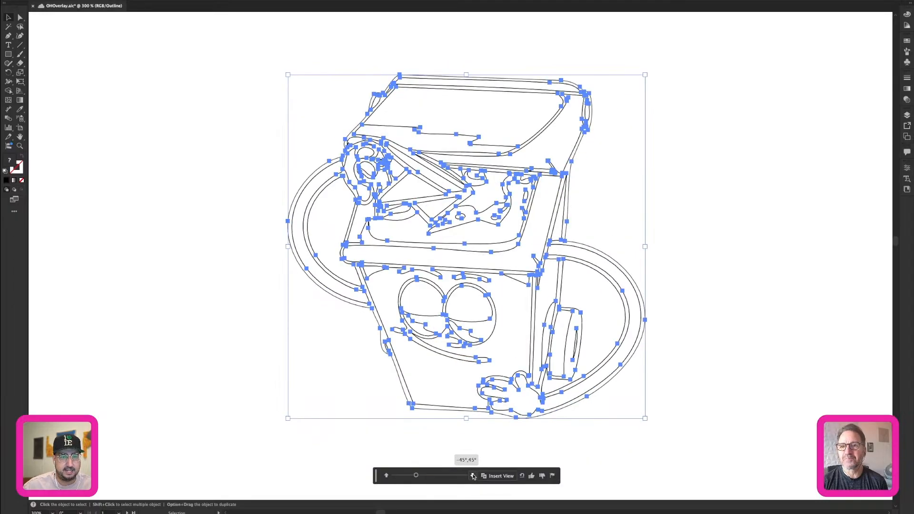
# Turn the outlined bin character to the Turntable view at -75° rotation and 45° tilt, return to preview display and deselect it.
pyautogui.moveTo(415, 475); pyautogui.dragTo(449, 476)
pyautogui.moveTo(443, 476); pyautogui.dragTo(408, 475)
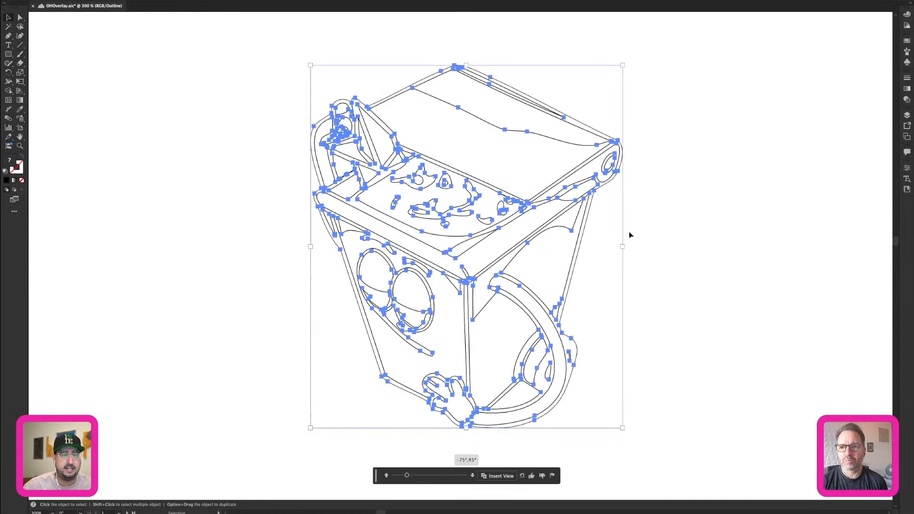
pyautogui.hotkey('ctrl', 'y')
pyautogui.click(640, 243)
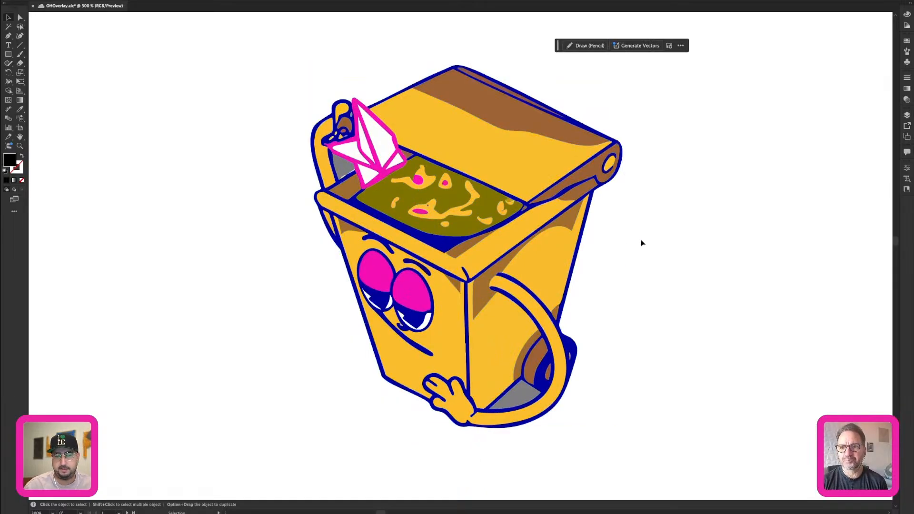
# Open the Rowdy3D cloud document and enlarge the lion mascot on its artboard.
pyautogui.hotkey('ctrl', 'o')
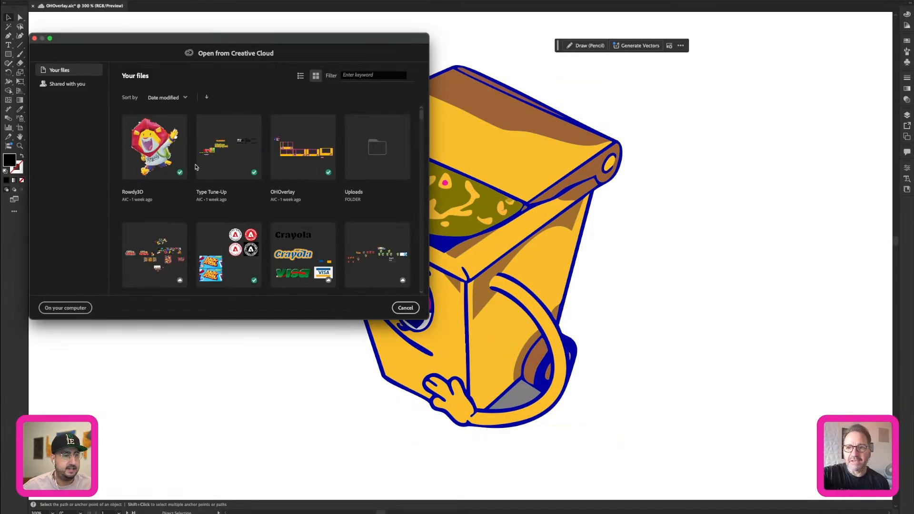
pyautogui.doubleClick(169, 154)
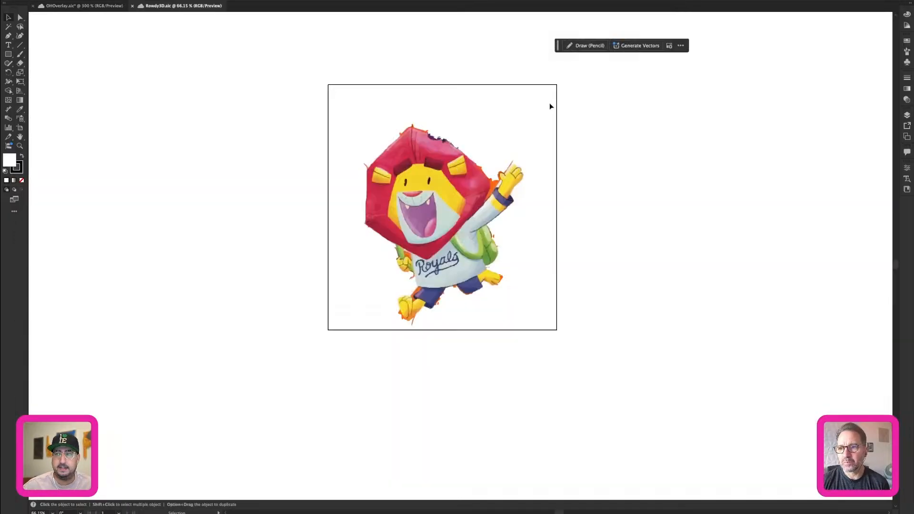
pyautogui.press('z')
pyautogui.moveTo(428, 222); pyautogui.dragTo(447, 249)
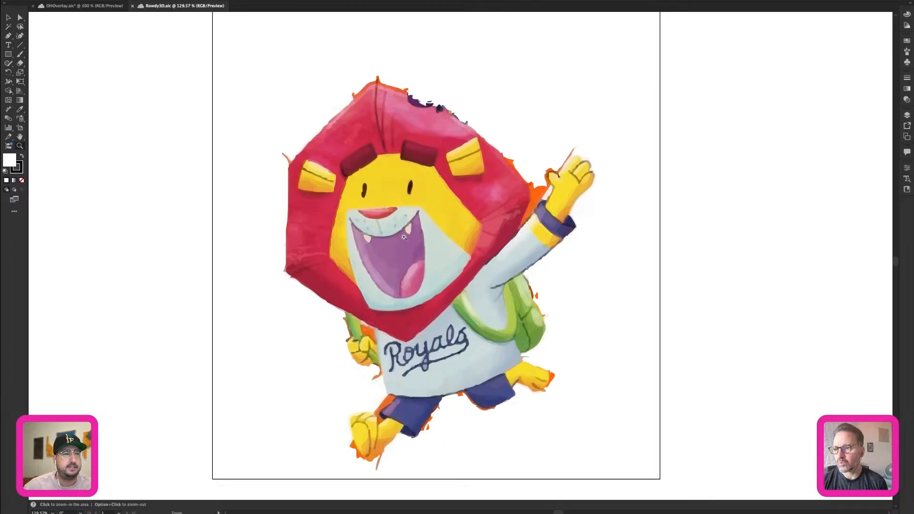
# Select the lion mascot and generate its Turntable views, keeping it at 0° rotation and 0° tilt.
pyautogui.press('v')
pyautogui.click(399, 170)
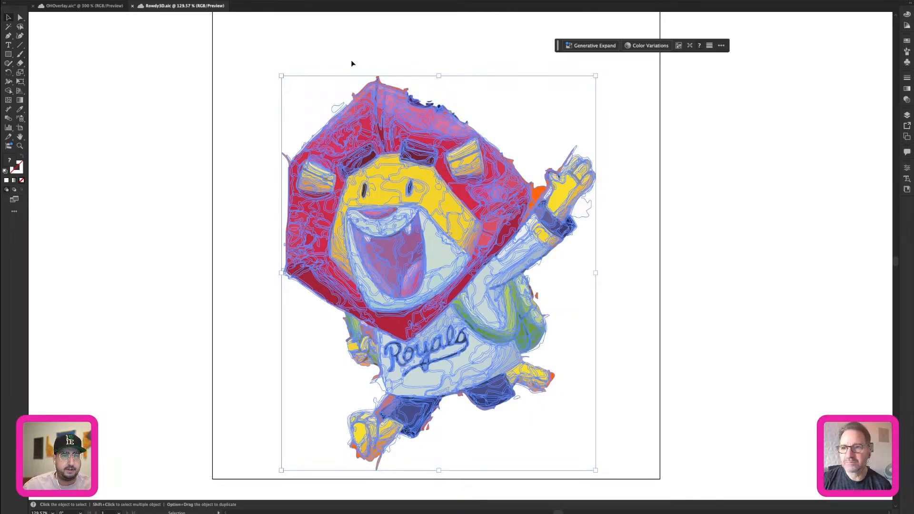
pyautogui.click(87, 1)
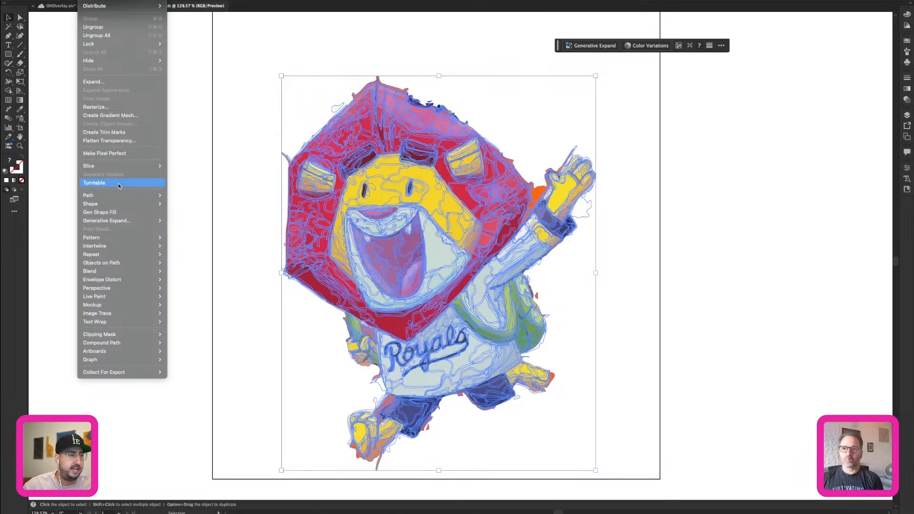
pyautogui.click(119, 185)
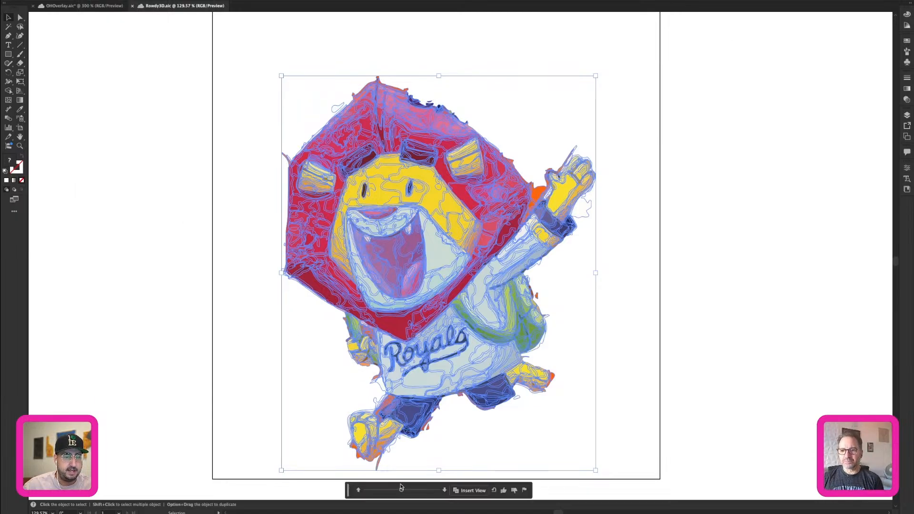
pyautogui.moveTo(402, 490)
pyautogui.mouseDown()
pyautogui.moveTo(435, 489)
pyautogui.moveTo(401, 489)
pyautogui.mouseUp()
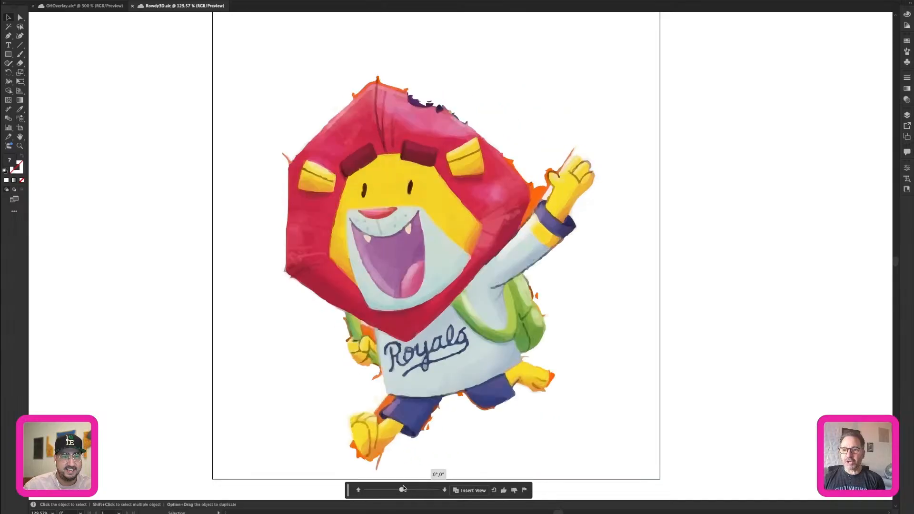
# Turn the lion to the Turntable view at 75° rotation and 0° tilt, check its paths in outline display, and deselect it in preview.
pyautogui.click(358, 490)
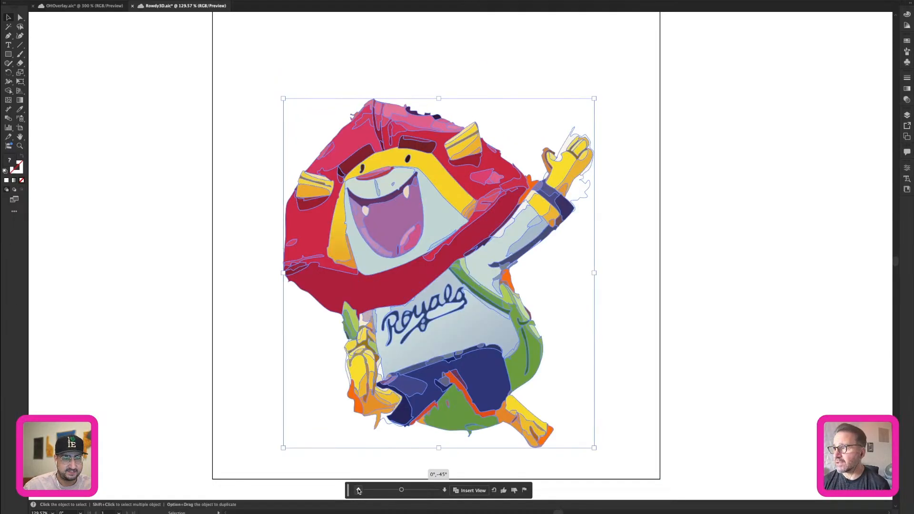
pyautogui.moveTo(402, 490); pyautogui.dragTo(428, 490)
pyautogui.press('super+y')
pyautogui.click(444, 490)
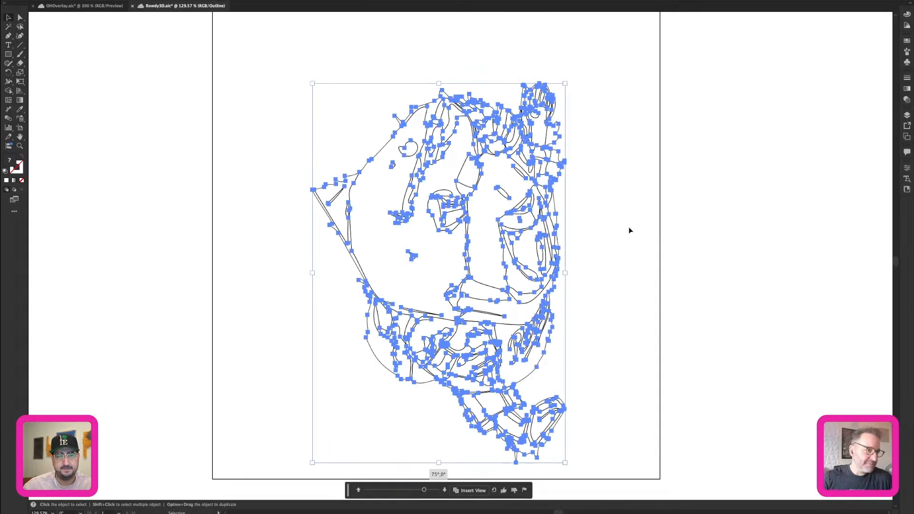
pyautogui.press('super+y')
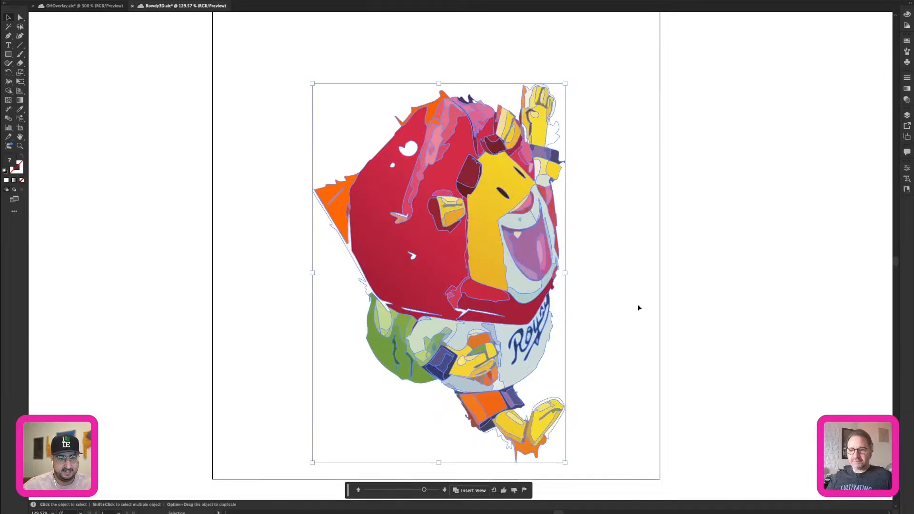
pyautogui.click(635, 309)
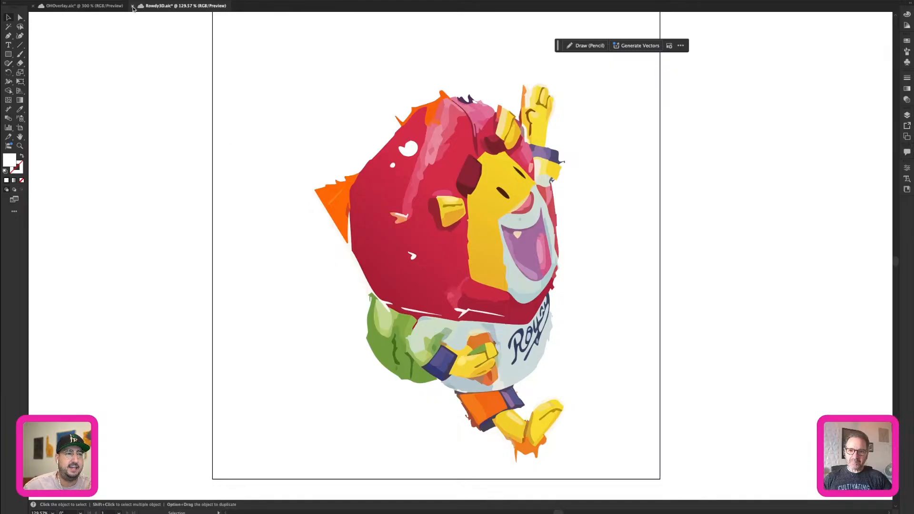
# Open the visa cloud document that contains the Crayola and Visa logos.
pyautogui.press('a')
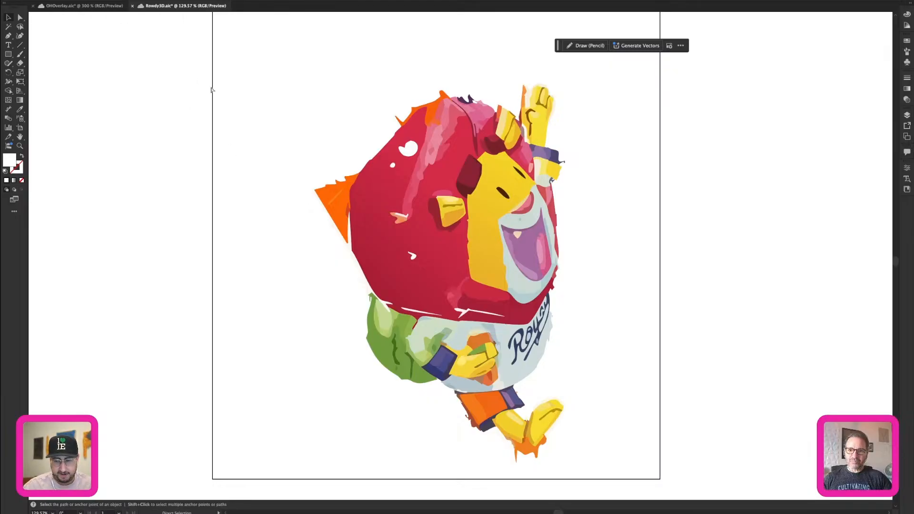
pyautogui.press('super+o')
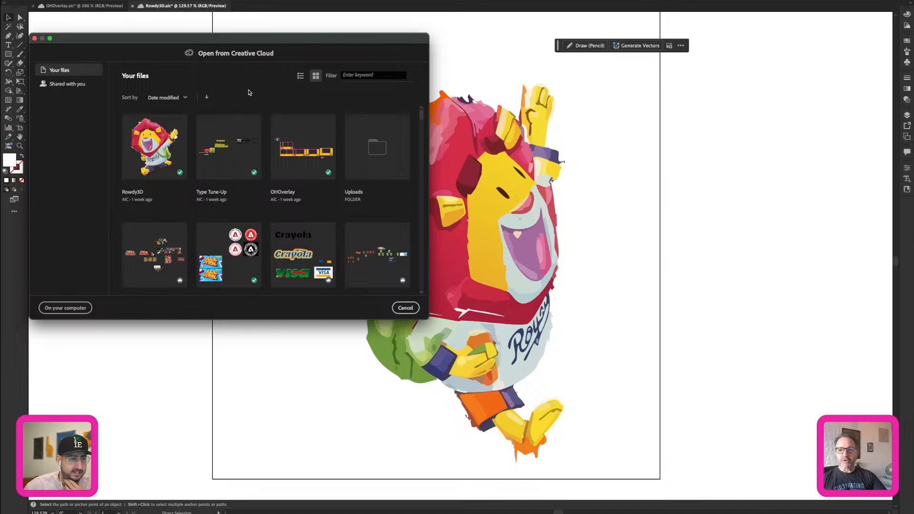
pyautogui.doubleClick(302, 250)
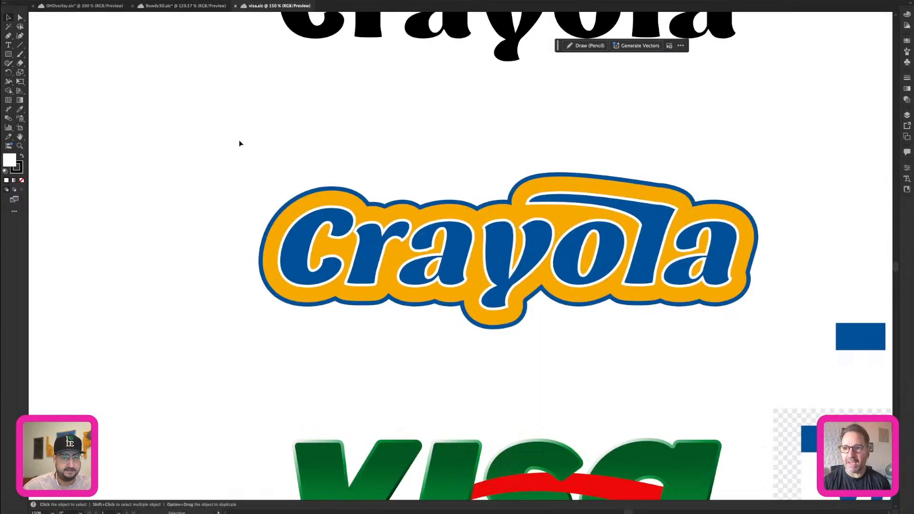
# Duplicate the orange-and-blue Crayola logo into the empty area below the green Visa logo.
pyautogui.moveTo(240, 144); pyautogui.dragTo(696, 297)
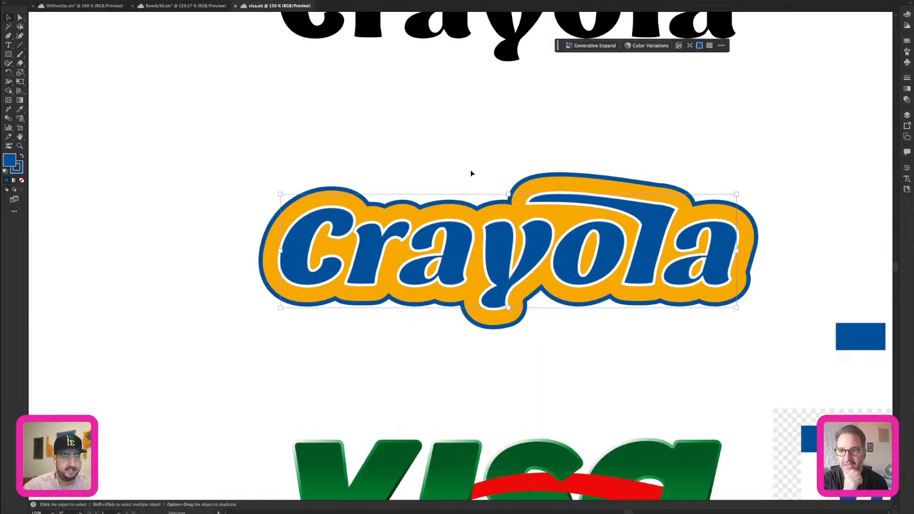
pyautogui.keyDown('alt'); pyautogui.keyDown('super'); pyautogui.click(512, 223); pyautogui.keyUp('super'); pyautogui.keyUp('alt')
pyautogui.keyDown('alt'); pyautogui.keyDown('super'); pyautogui.click(512, 222); pyautogui.keyUp('super'); pyautogui.keyUp('alt')
pyautogui.moveTo(561, 222); pyautogui.dragTo(580, 21)
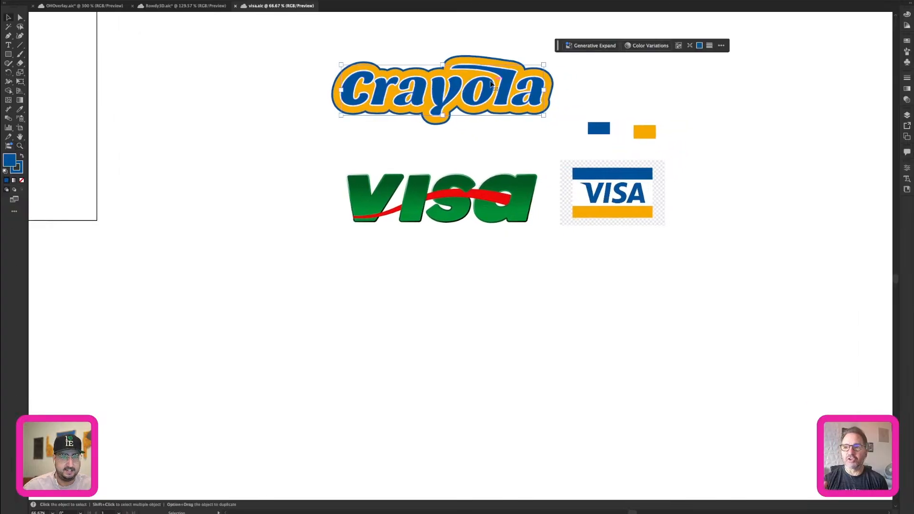
pyautogui.moveTo(492, 84); pyautogui.dragTo(397, 349)
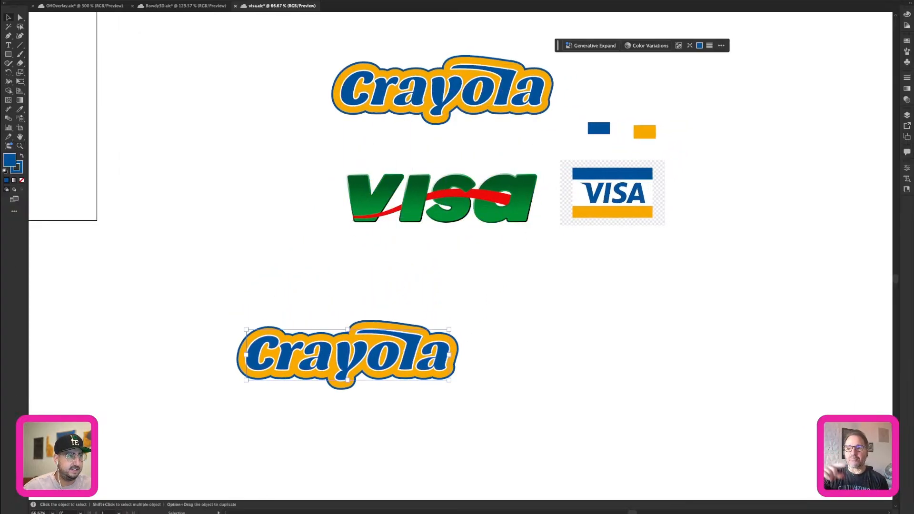
# Generate Turntable views for the copied Crayola logo, proceeding despite the unsuitable-input warning.
pyautogui.click(87, 1)
pyautogui.click(112, 183)
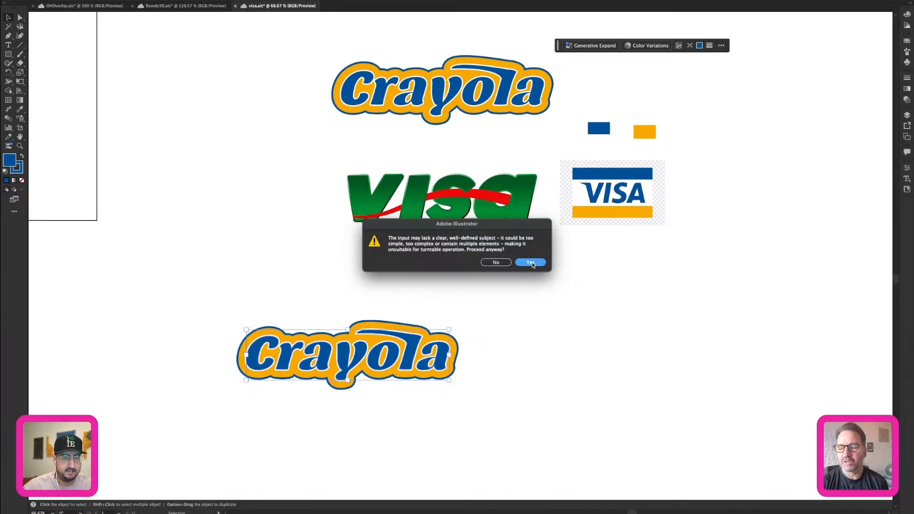
pyautogui.click(531, 262)
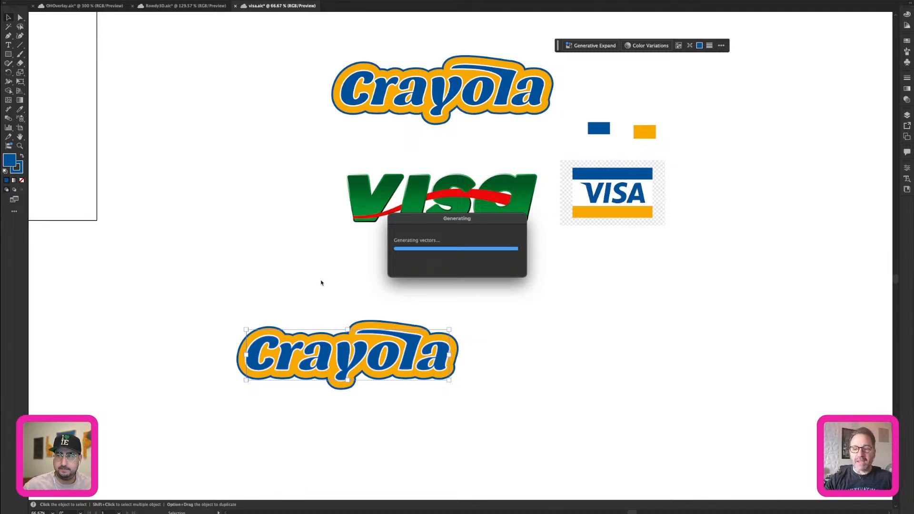
# Take a closer view of the copied Crayola logo, reselect it and bring up its Turntable controls.
pyautogui.click(329, 290)
pyautogui.press('z')
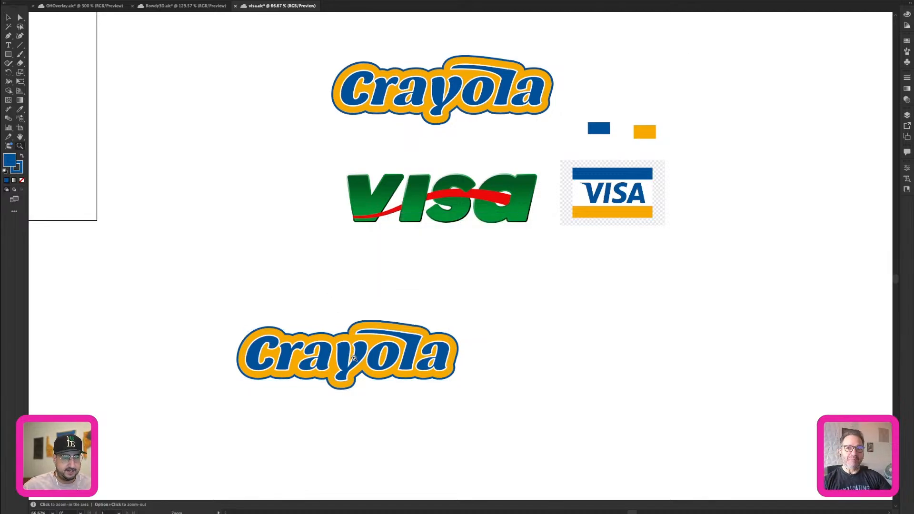
pyautogui.moveTo(354, 358); pyautogui.dragTo(470, 360)
pyautogui.moveTo(470, 360); pyautogui.dragTo(603, 212)
pyautogui.press('v')
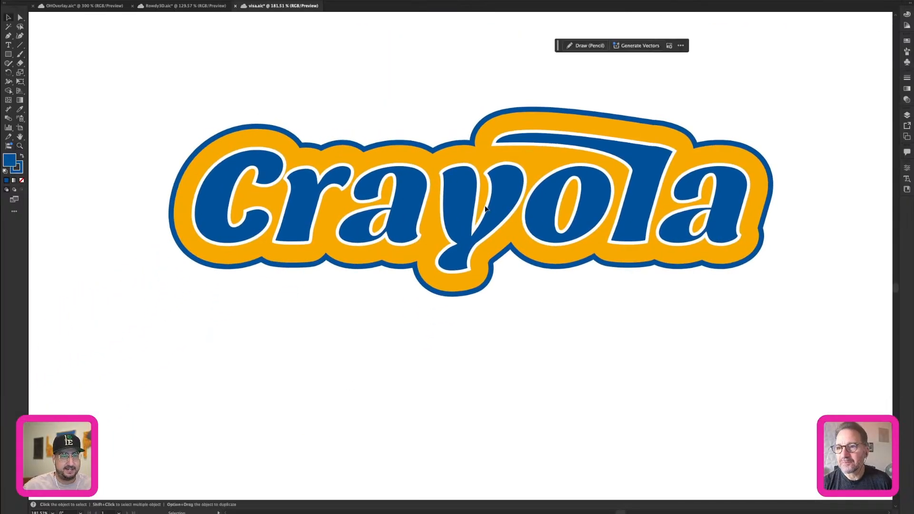
pyautogui.click(295, 178)
pyautogui.click(107, 0)
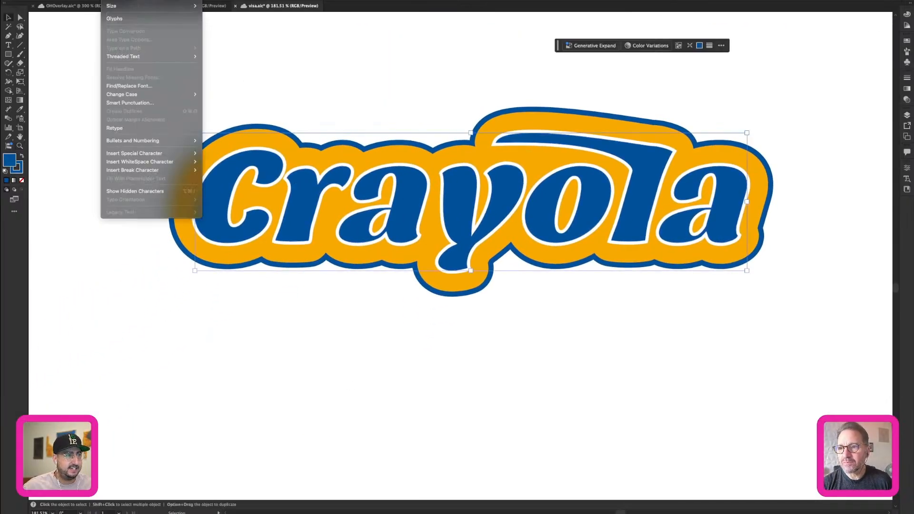
pyautogui.moveTo(89, 0)
pyautogui.moveTo(126, 273)
pyautogui.click(105, 183)
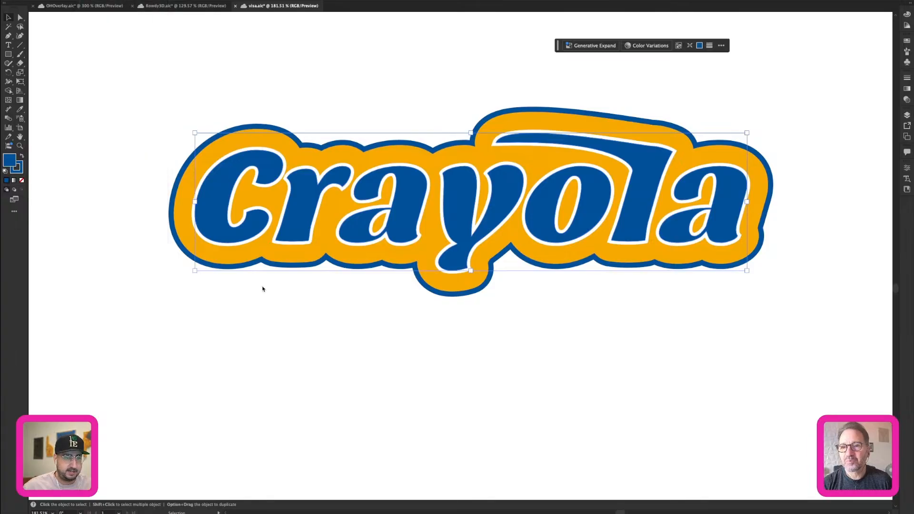
# Turn the Crayola logo through several Turntable views, ending at 0° rotation and -45° tilt, and deselect it.
pyautogui.moveTo(432, 290)
pyautogui.mouseDown()
pyautogui.moveTo(452, 291)
pyautogui.moveTo(416, 294)
pyautogui.moveTo(429, 293)
pyautogui.mouseUp()
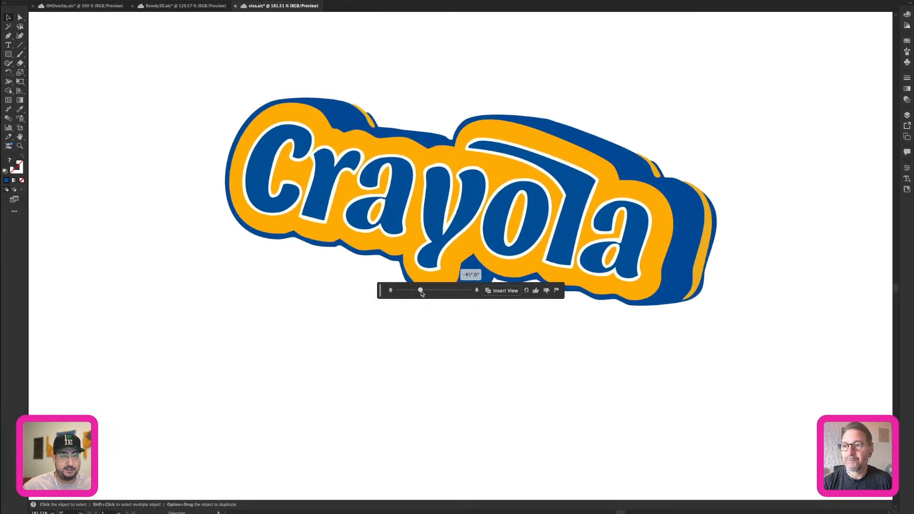
pyautogui.click(476, 291)
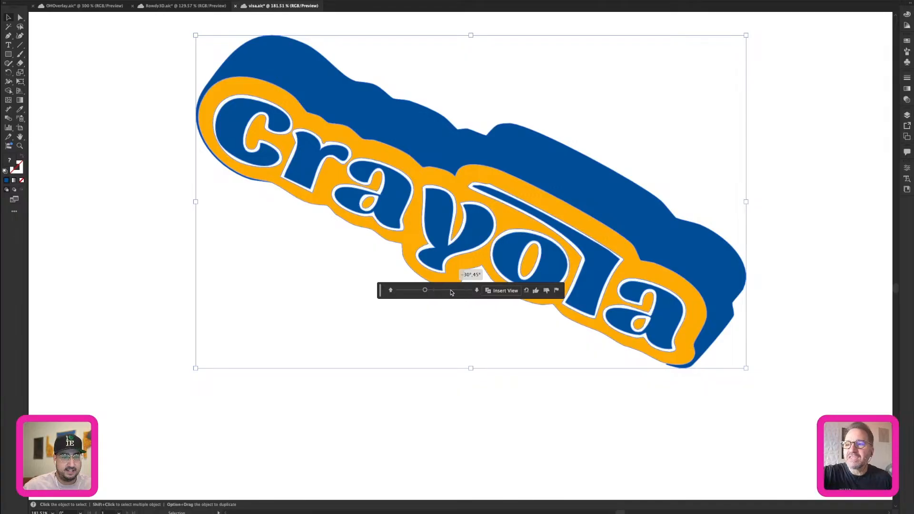
pyautogui.moveTo(425, 291)
pyautogui.mouseDown()
pyautogui.moveTo(435, 291)
pyautogui.moveTo(408, 291)
pyautogui.moveTo(457, 294)
pyautogui.moveTo(411, 291)
pyautogui.moveTo(436, 295)
pyautogui.mouseUp()
pyautogui.click(392, 290)
pyautogui.click(392, 291)
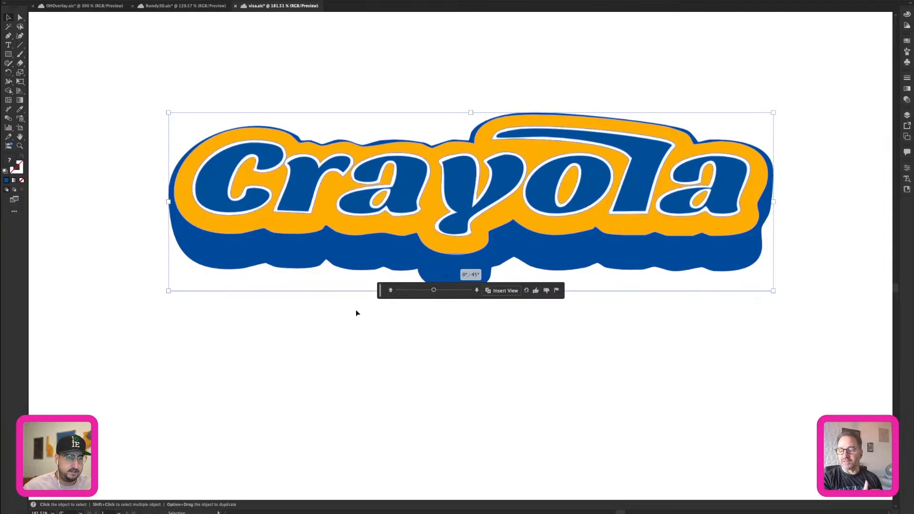
pyautogui.click(355, 326)
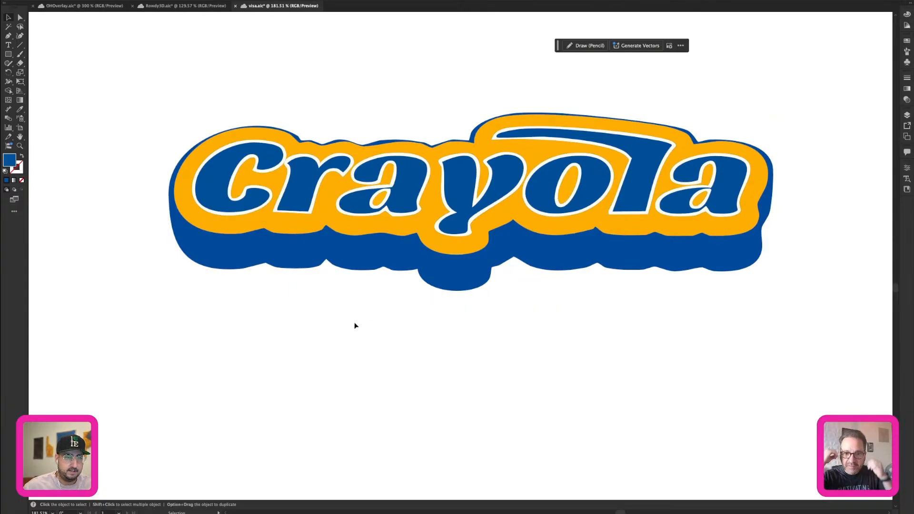
# Duplicate the original orange-and-blue Crayola logo to the space below the turned version.
pyautogui.press('z')
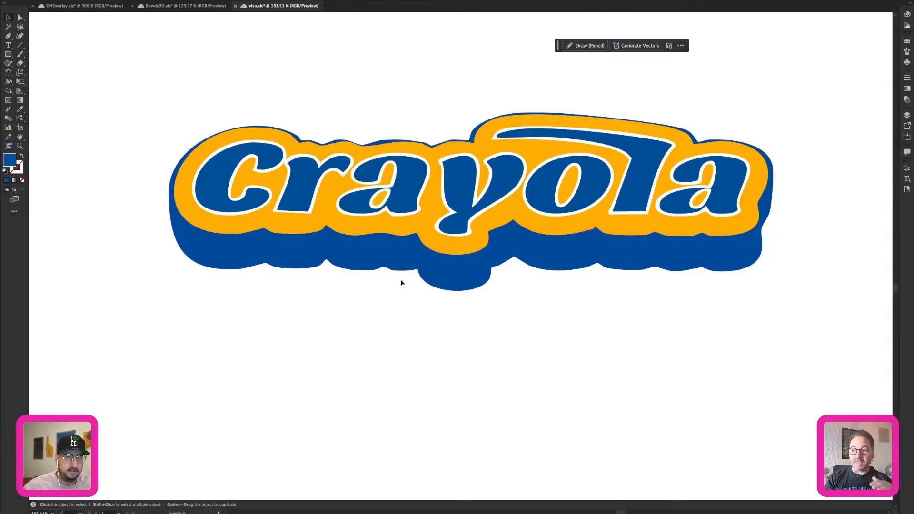
pyautogui.keyDown('alt'); pyautogui.click(488, 274); pyautogui.keyUp('alt')
pyautogui.keyDown('alt'); pyautogui.click(487, 273); pyautogui.keyUp('alt')
pyautogui.keyDown('alt'); pyautogui.click(486, 272); pyautogui.keyUp('alt')
pyautogui.keyDown('alt'); pyautogui.click(493, 242); pyautogui.keyUp('alt')
pyautogui.moveTo(493, 242); pyautogui.dragTo(501, 302)
pyautogui.press('v')
pyautogui.moveTo(391, 71); pyautogui.dragTo(547, 98)
pyautogui.moveTo(554, 104); pyautogui.dragTo(485, 386)
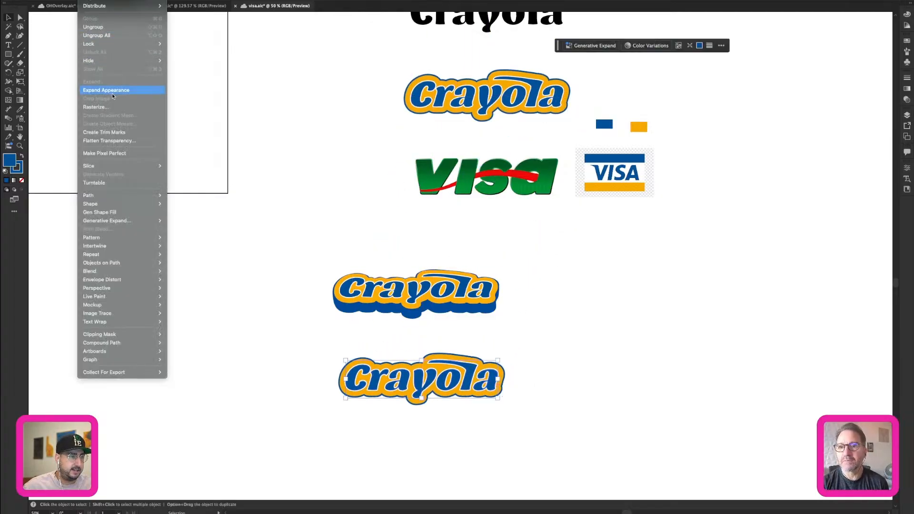
# Expand the appearance of the new Crayola copy, then expand its fill and stroke.
pyautogui.click(113, 93)
pyautogui.click(91, 5)
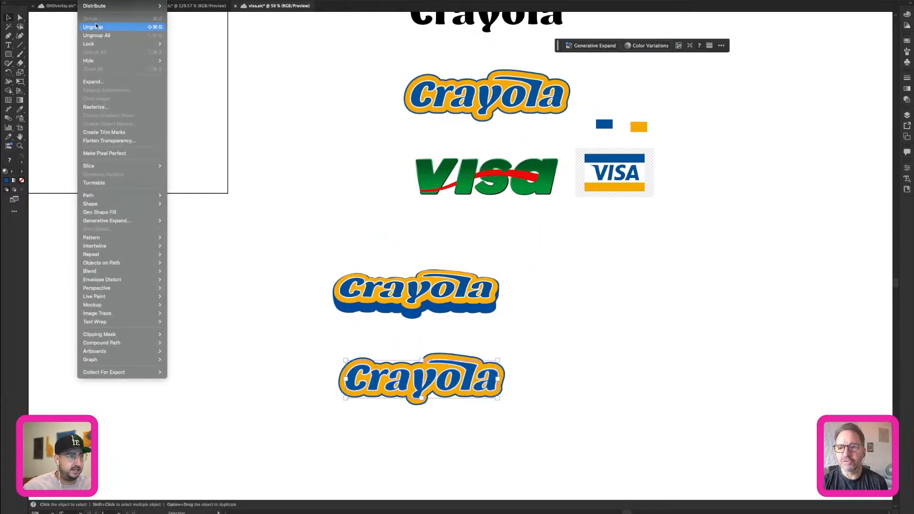
pyautogui.click(104, 82)
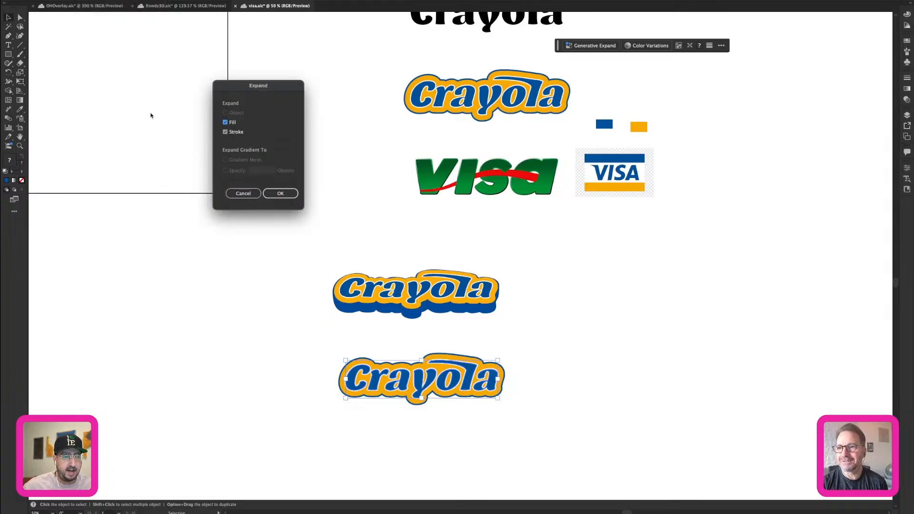
pyautogui.click(281, 191)
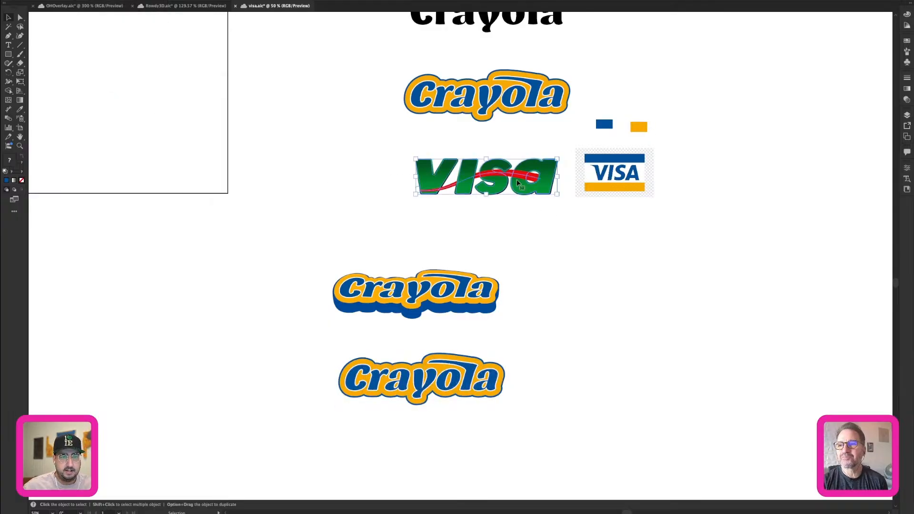
# Duplicate the green Visa logo into the empty area beside the lower Crayola copy.
pyautogui.moveTo(509, 180); pyautogui.dragTo(633, 362)
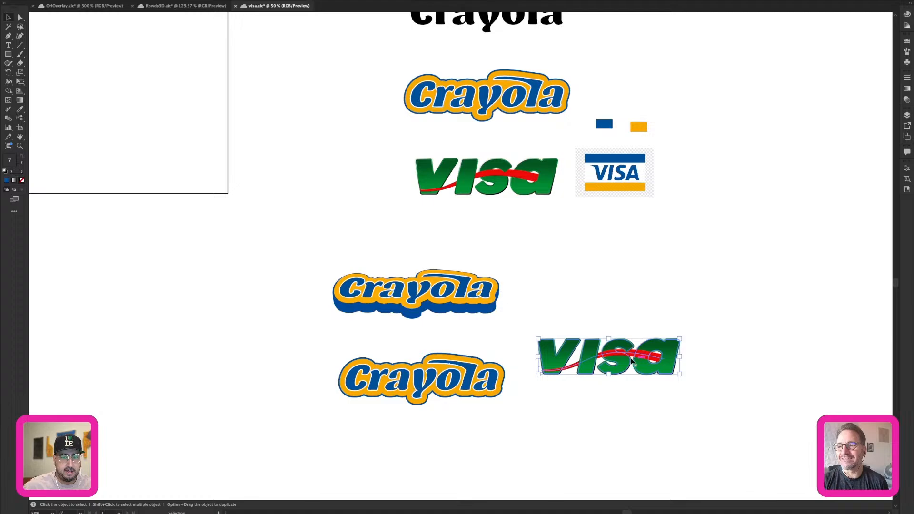
# Generate Turntable views for the expanded Crayola copy below the turned logo, proceeding despite the unsuitable-input warning.
pyautogui.click(571, 267)
pyautogui.press('z')
pyautogui.click(433, 376)
pyautogui.click(476, 252)
pyautogui.click(476, 252)
pyautogui.press('v')
pyautogui.click(373, 265)
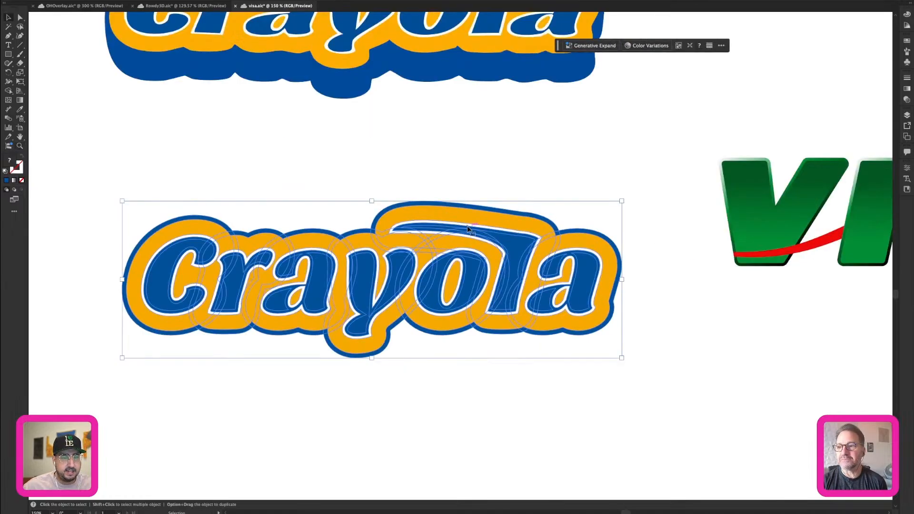
pyautogui.moveTo(374, 265); pyautogui.dragTo(417, 314)
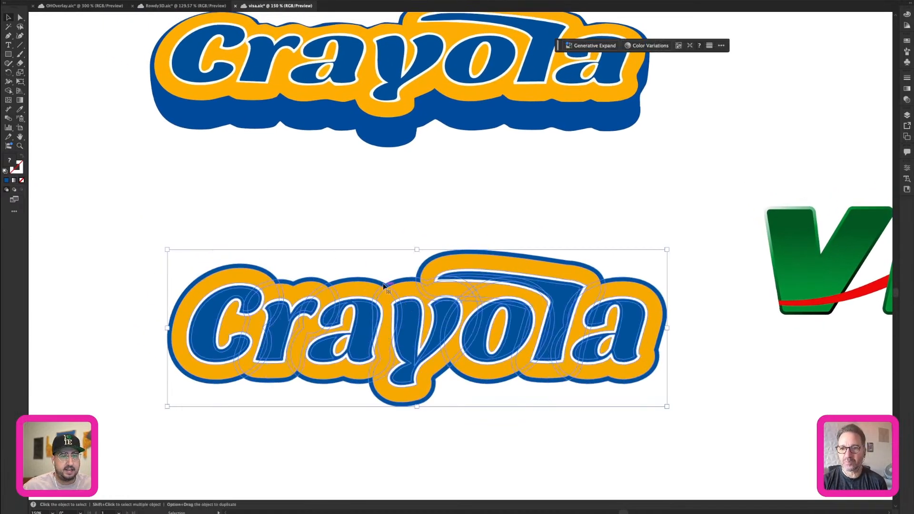
pyautogui.click(89, 0)
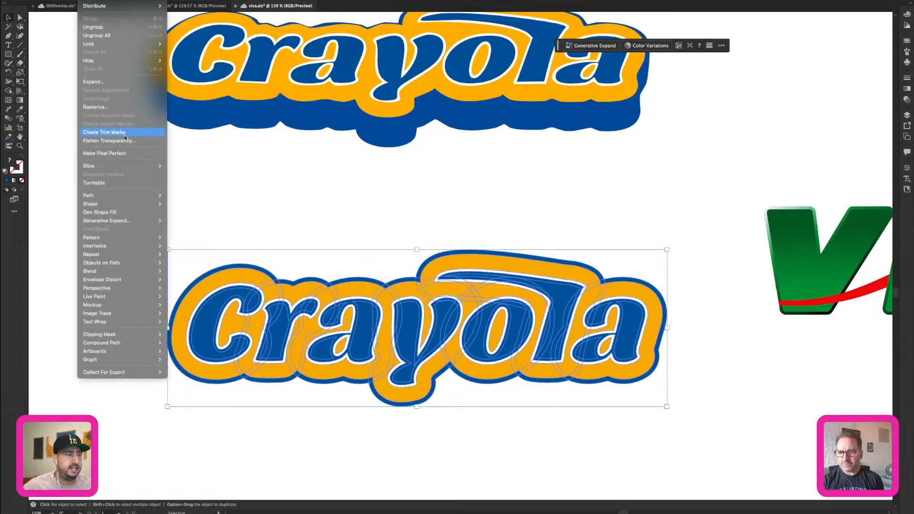
pyautogui.click(104, 185)
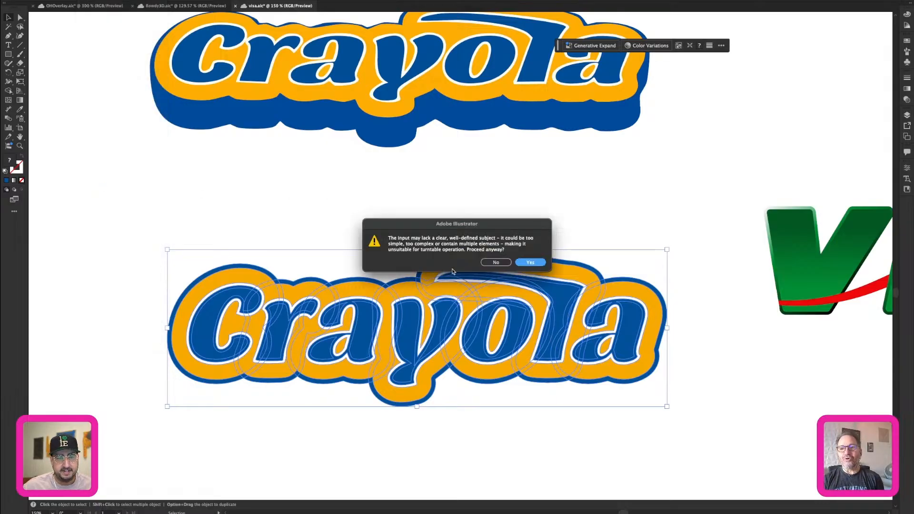
pyautogui.click(532, 263)
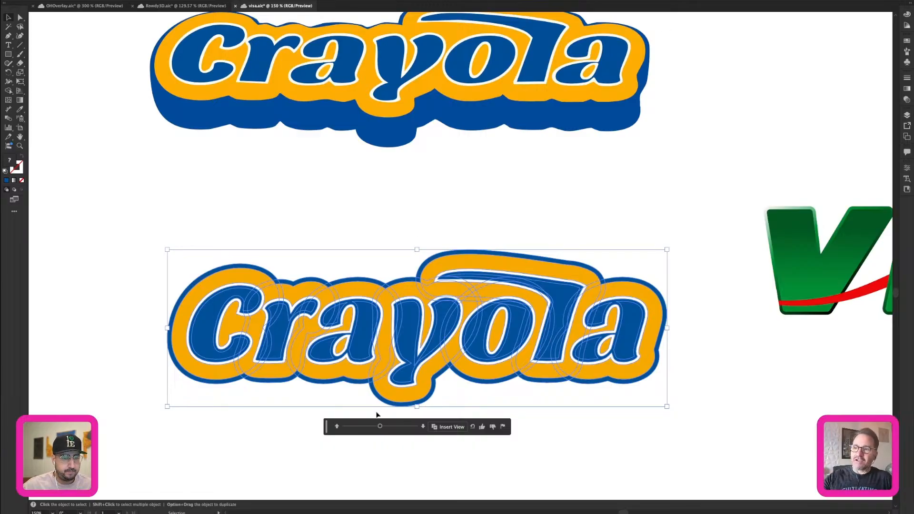
# Tilt the lower Crayola copy to 45°, switch the tilt to -45°, and rotate it slightly off centre.
pyautogui.moveTo(381, 427)
pyautogui.mouseDown()
pyautogui.moveTo(394, 427)
pyautogui.moveTo(352, 428)
pyautogui.moveTo(382, 427)
pyautogui.mouseUp()
pyautogui.click(422, 427)
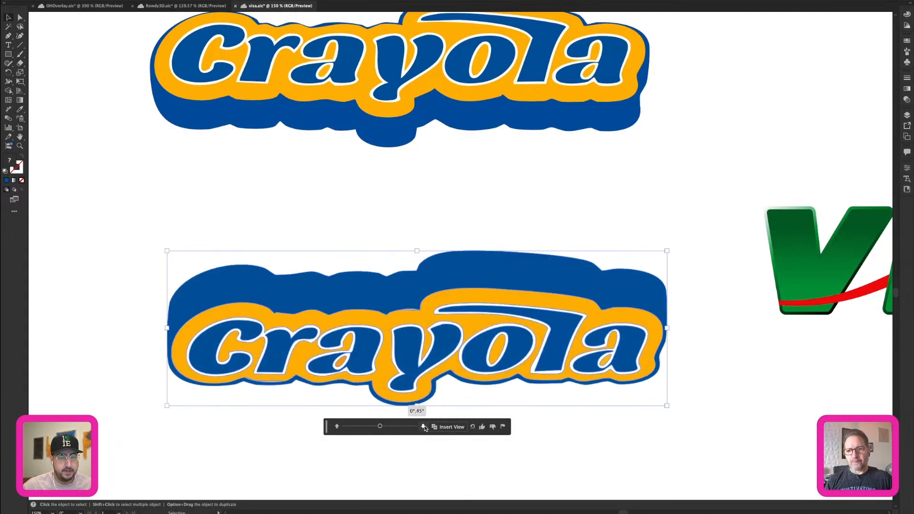
pyautogui.click(338, 429)
pyautogui.click(339, 429)
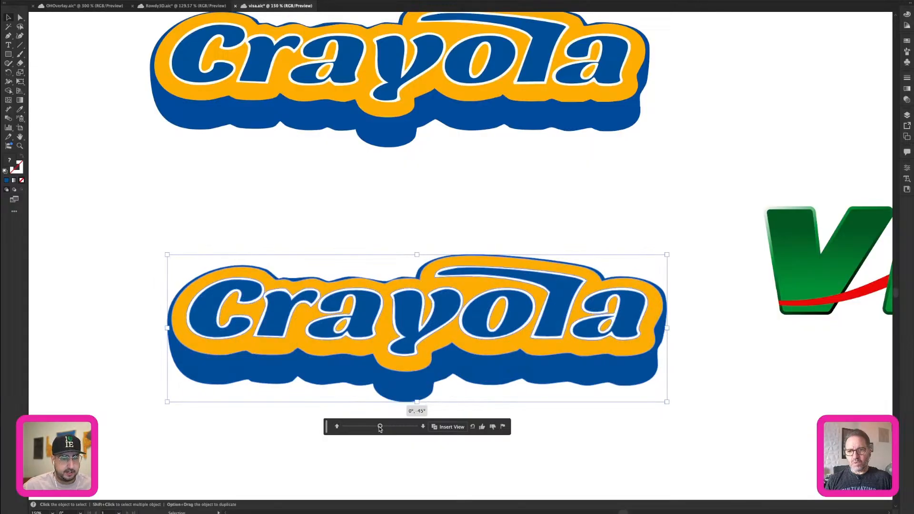
pyautogui.moveTo(380, 427)
pyautogui.mouseDown()
pyautogui.moveTo(358, 428)
pyautogui.moveTo(393, 428)
pyautogui.moveTo(368, 427)
pyautogui.moveTo(384, 427)
pyautogui.mouseUp()
# Examine the vector paths of the turned Crayola copies and the other logos in outline mode, and return to preview.
pyautogui.press('super+y')
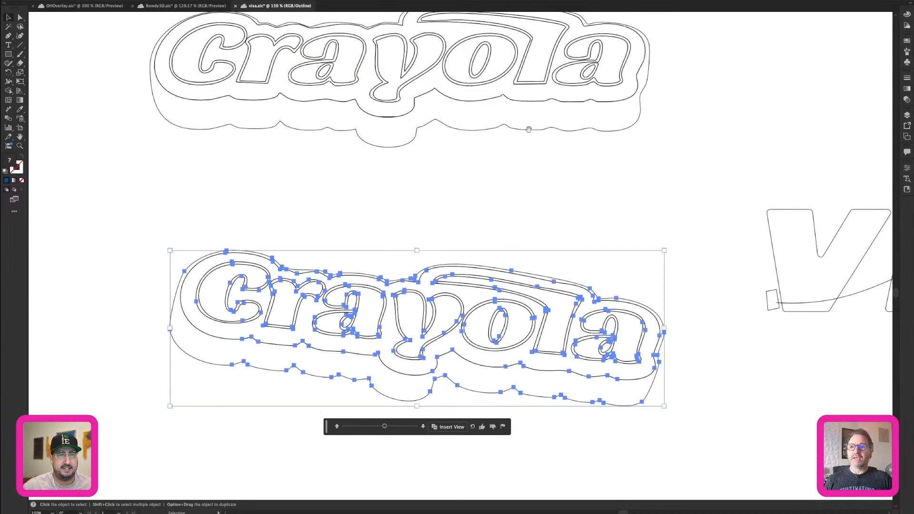
pyautogui.scroll(5, 529, 129)
pyautogui.click(569, 159)
pyautogui.press('z')
pyautogui.keyDown('alt'); pyautogui.click(558, 282); pyautogui.keyUp('alt')
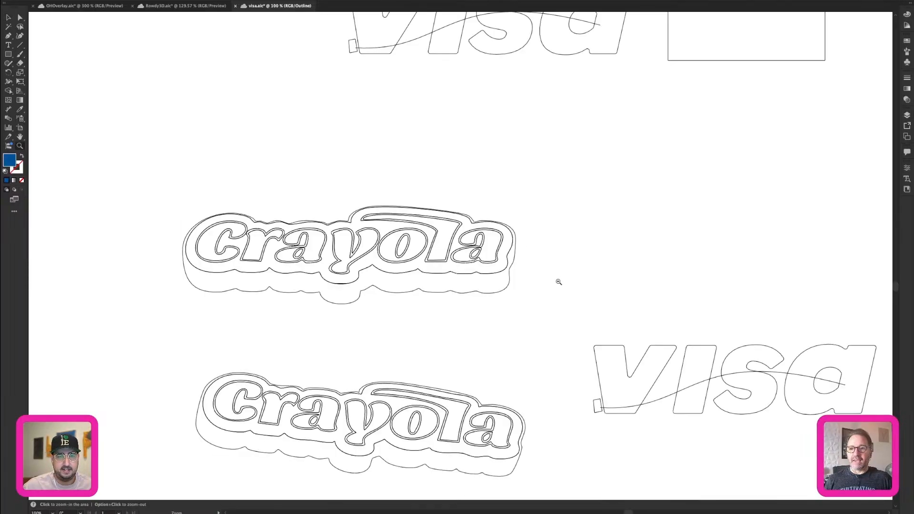
pyautogui.keyDown('alt'); pyautogui.click(558, 281); pyautogui.keyUp('alt')
pyautogui.keyDown('alt'); pyautogui.click(558, 282); pyautogui.keyUp('alt')
pyautogui.click(433, 214)
pyautogui.moveTo(433, 214); pyautogui.dragTo(496, 401)
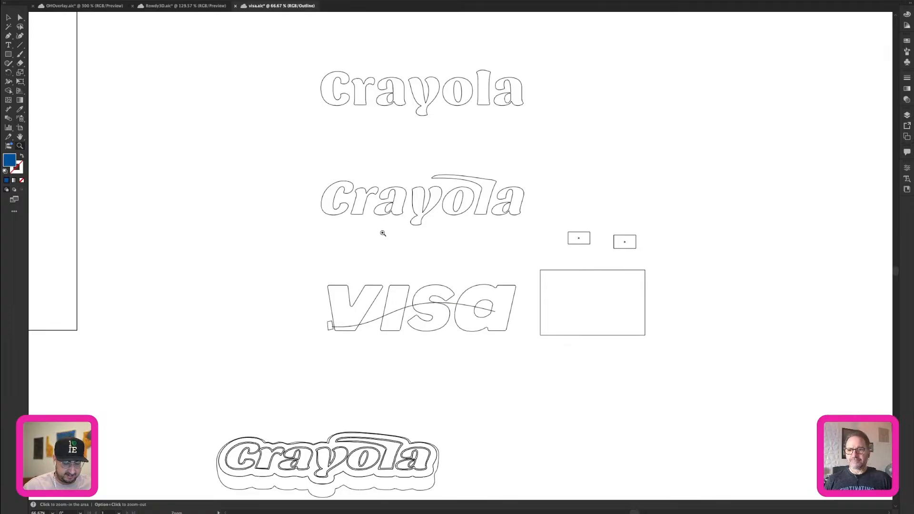
pyautogui.press('super+y')
# Show the object properties and generate Turntable views for the original green Visa logo, proceeding despite the background warning.
pyautogui.moveTo(485, 512)
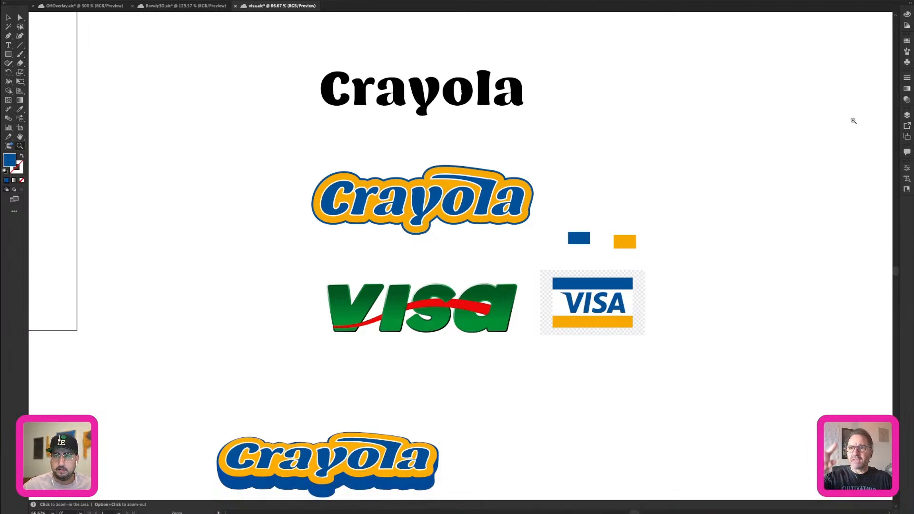
pyautogui.click(906, 100)
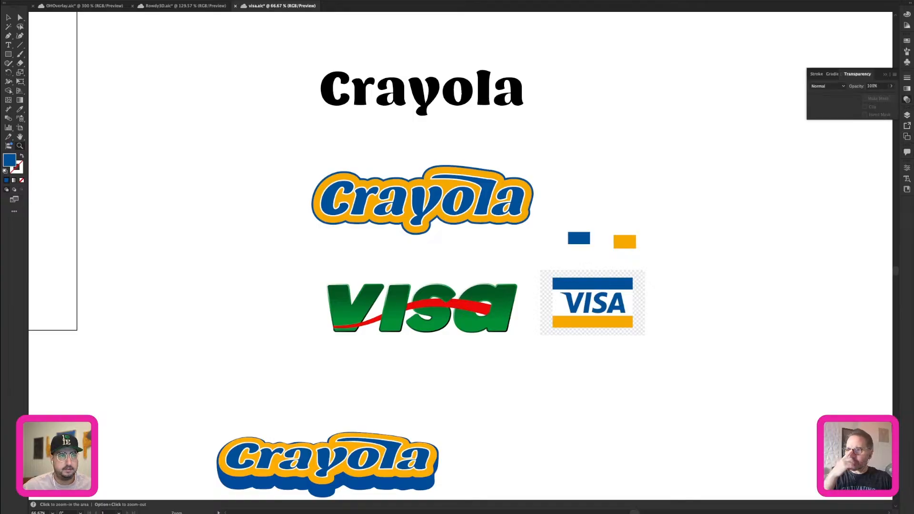
pyautogui.click(191, 0)
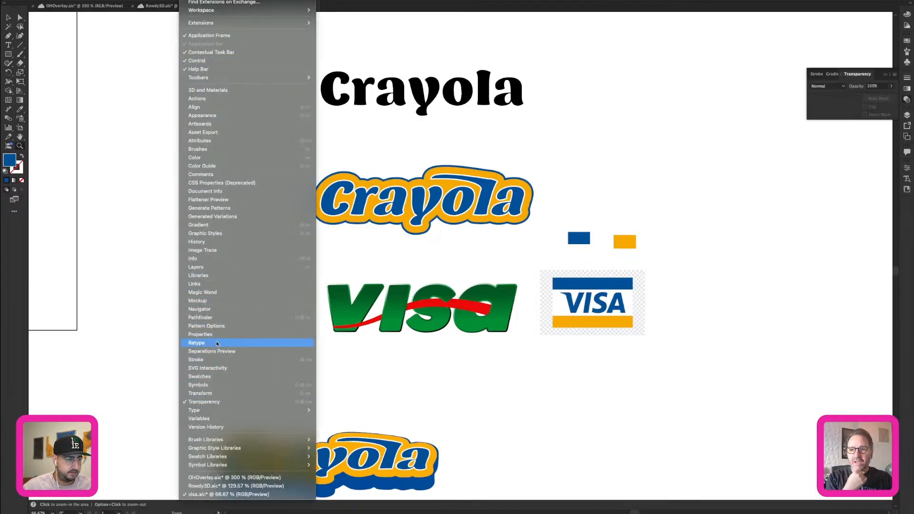
pyautogui.click(205, 334)
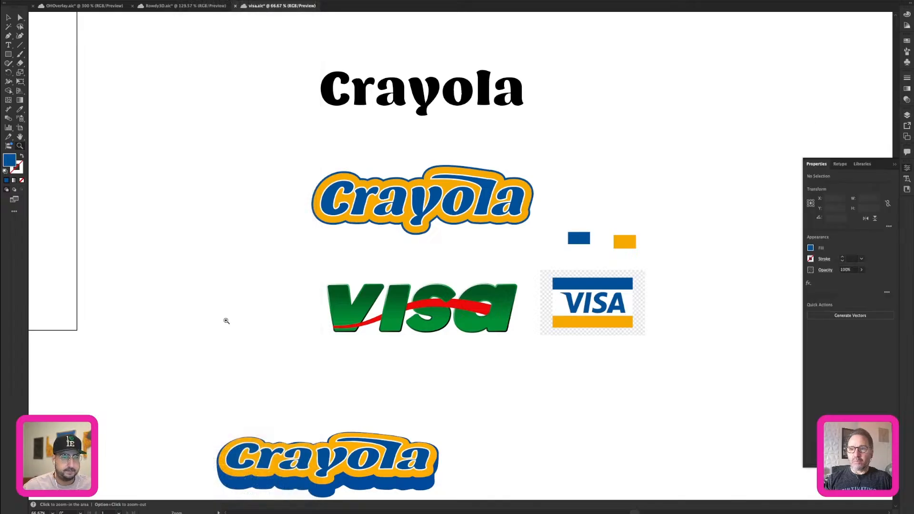
pyautogui.press('v')
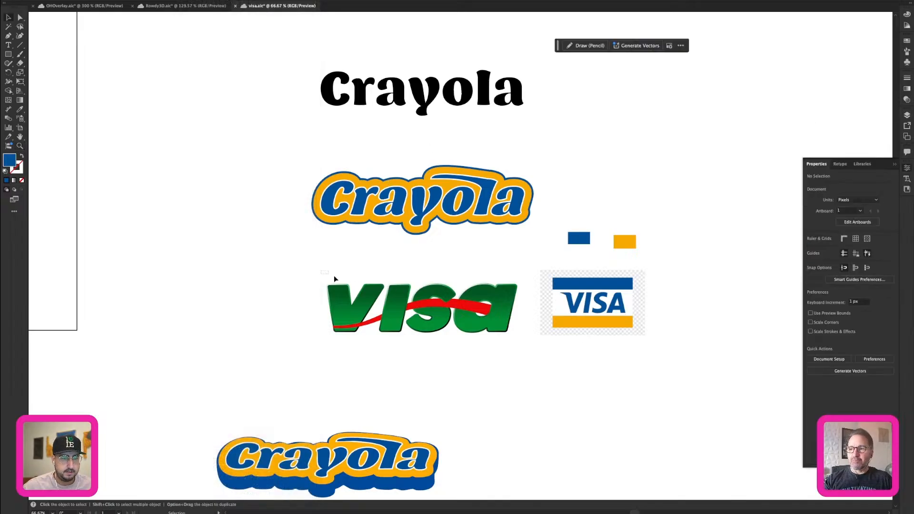
pyautogui.click(509, 343)
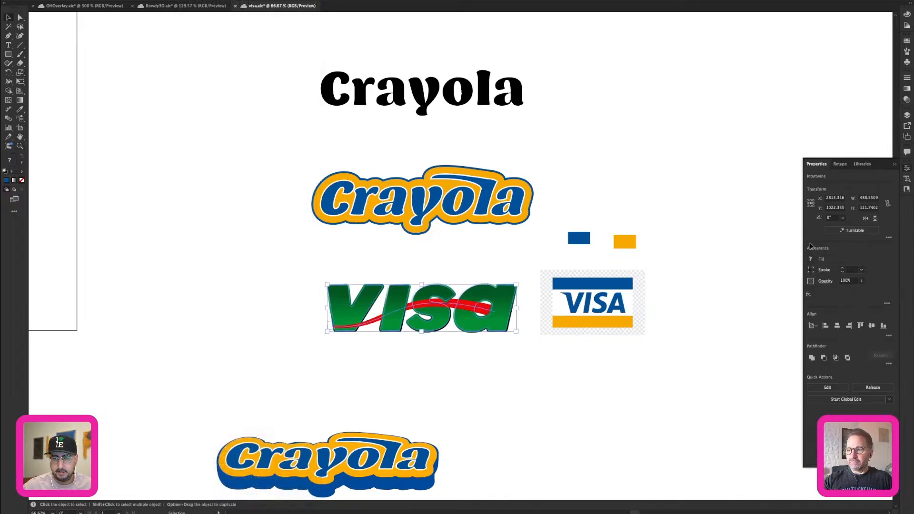
pyautogui.click(846, 231)
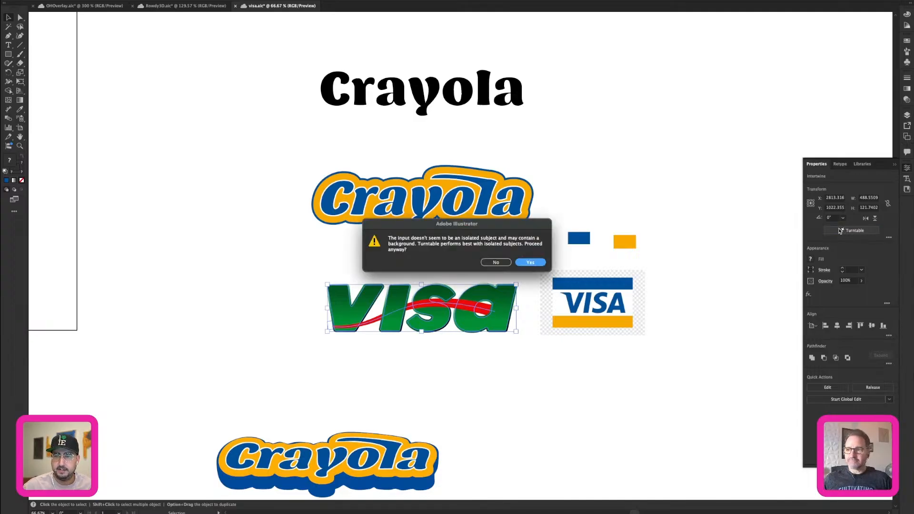
pyautogui.click(534, 262)
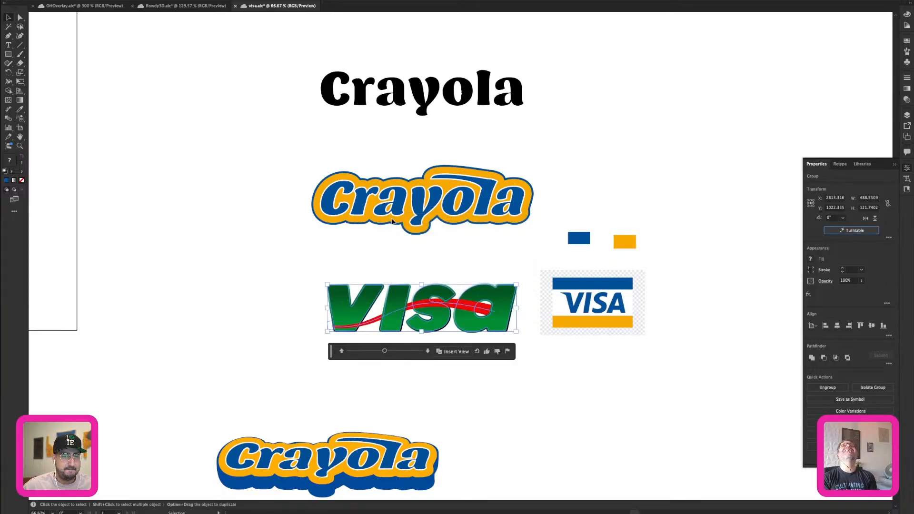
# Turn the Visa logo through several Turntable views, including 45° rotation with 0° tilt, ending at 30° rotation and 45° tilt.
pyautogui.moveTo(385, 351)
pyautogui.mouseDown()
pyautogui.moveTo(403, 351)
pyautogui.moveTo(371, 352)
pyautogui.mouseUp()
pyautogui.press('z')
pyautogui.click(430, 302)
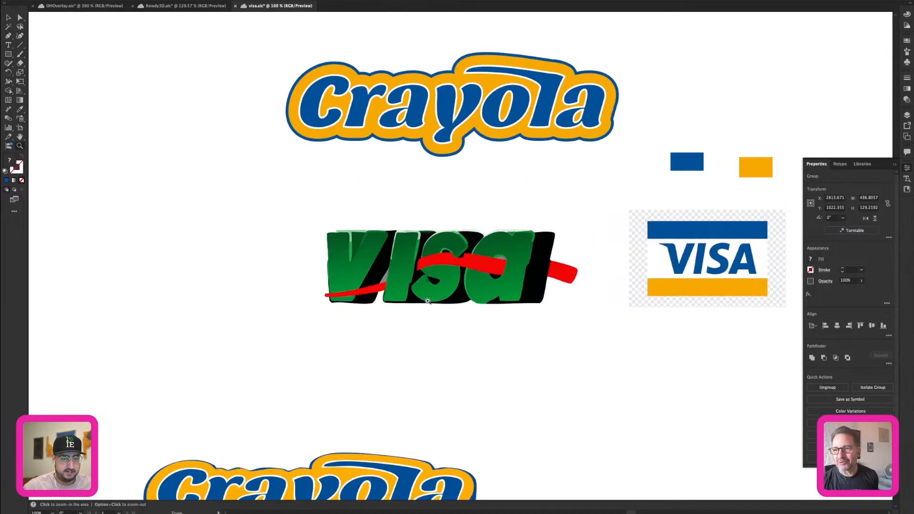
pyautogui.click(426, 302)
pyautogui.click(426, 301)
pyautogui.click(501, 205)
pyautogui.click(827, 230)
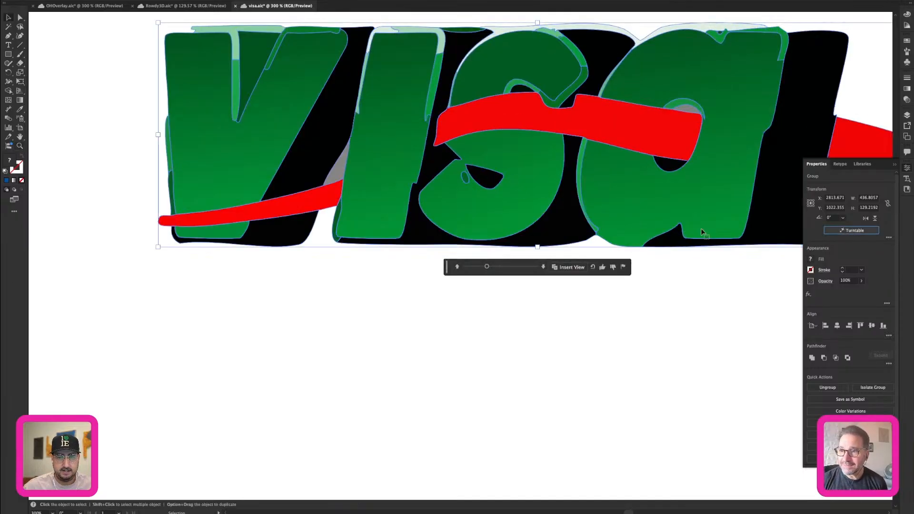
pyautogui.moveTo(503, 266)
pyautogui.mouseDown()
pyautogui.moveTo(478, 269)
pyautogui.moveTo(513, 271)
pyautogui.mouseUp()
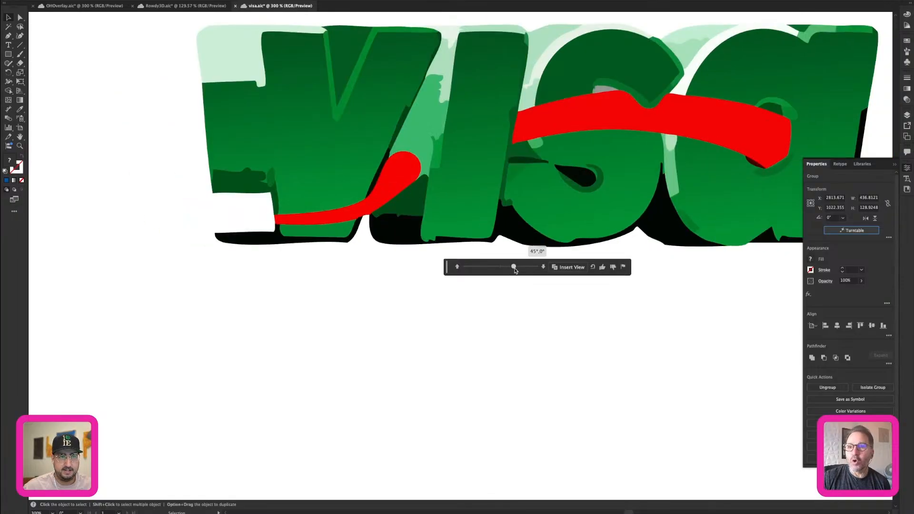
pyautogui.click(543, 268)
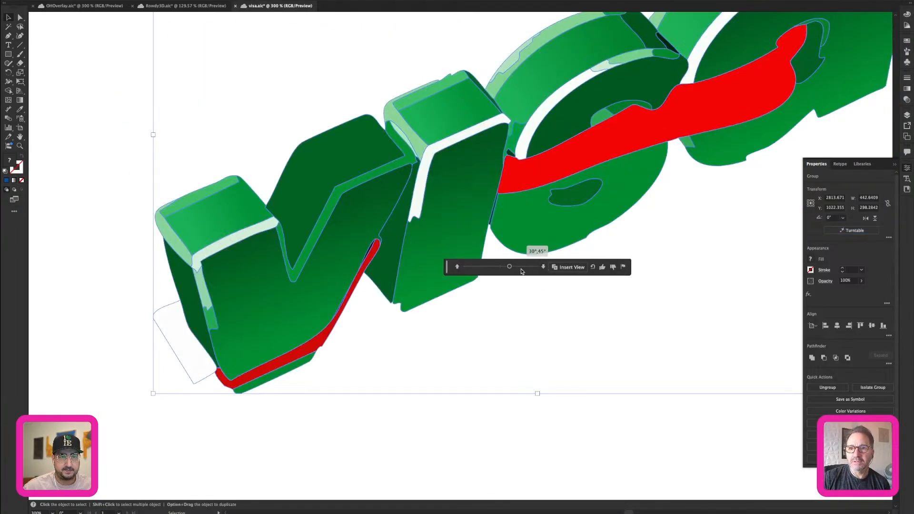
# Rotate the Visa logo to -30° and step its tilt up and down, ending at 45°.
pyautogui.moveTo(510, 268); pyautogui.dragTo(492, 269)
pyautogui.click(457, 267)
pyautogui.click(457, 267)
pyautogui.click(543, 268)
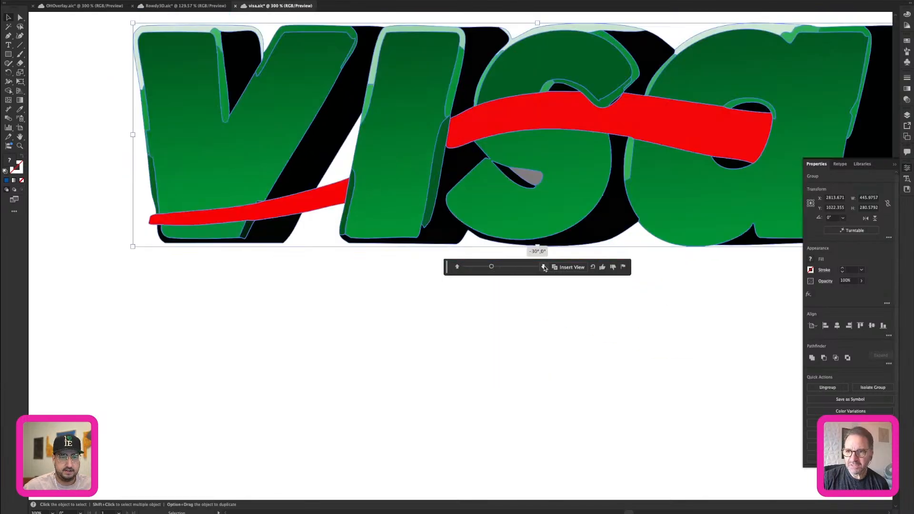
pyautogui.click(543, 267)
pyautogui.press('super+minus')
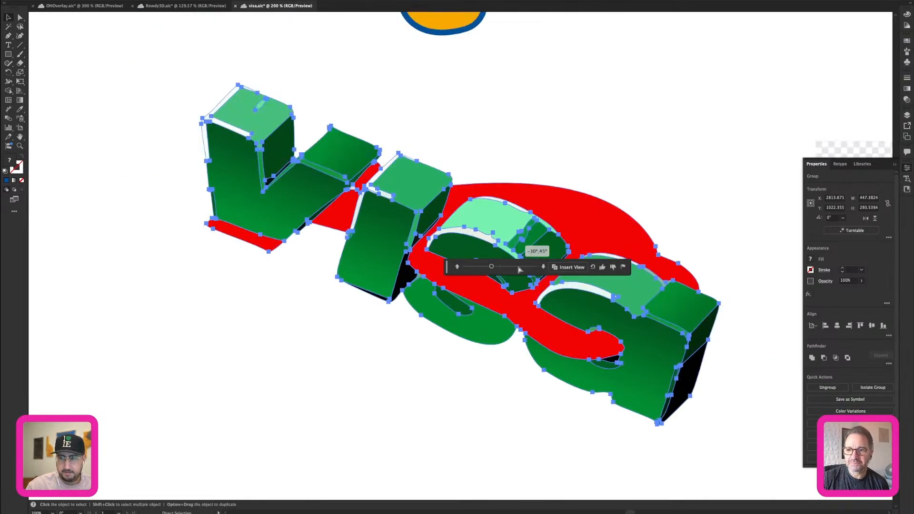
# View the Visa logo at 0° rotation and 45° tilt, set it to 45° rotation and 0° tilt, and deselect it.
pyautogui.moveTo(491, 267); pyautogui.dragTo(500, 267)
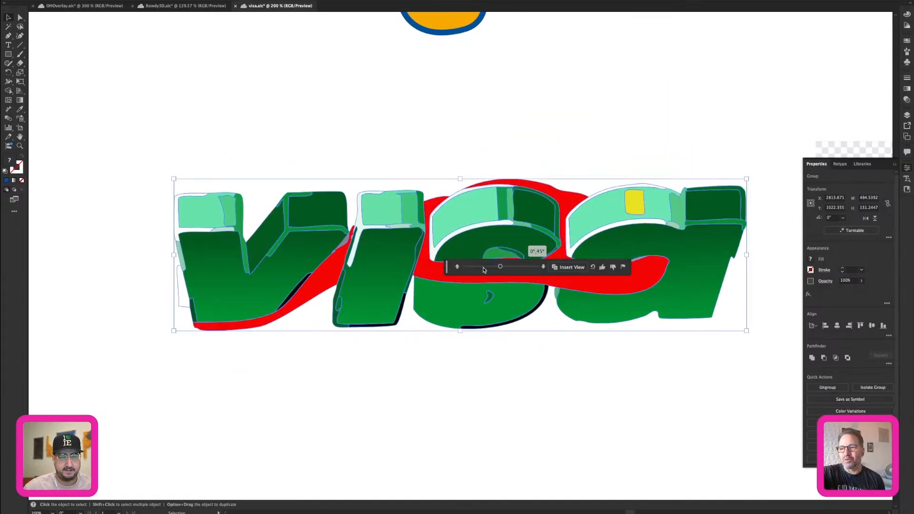
pyautogui.click(457, 267)
pyautogui.moveTo(501, 268)
pyautogui.mouseDown()
pyautogui.moveTo(483, 267)
pyautogui.moveTo(514, 269)
pyautogui.mouseUp()
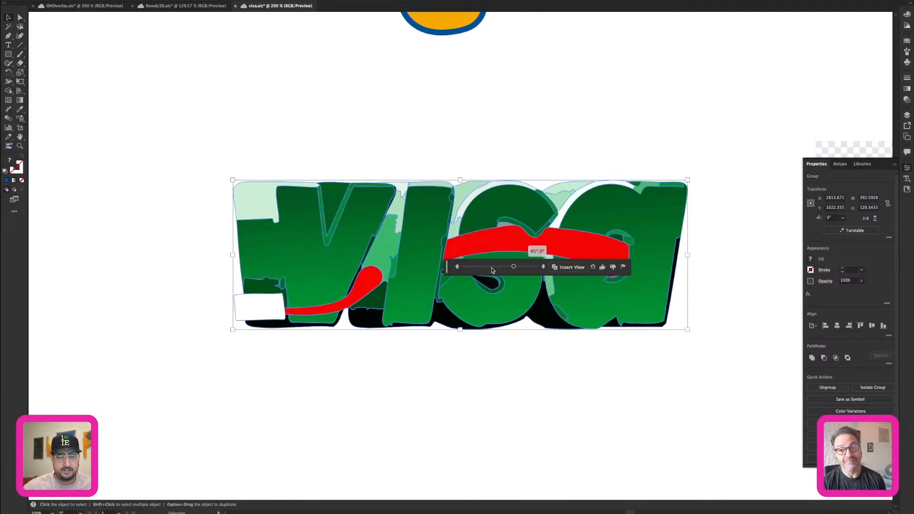
pyautogui.moveTo(445, 270); pyautogui.dragTo(416, 154)
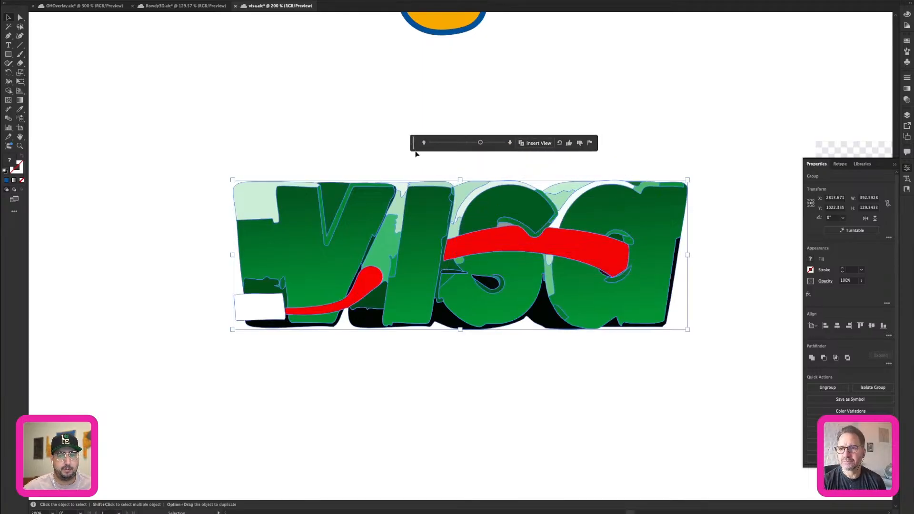
pyautogui.click(509, 371)
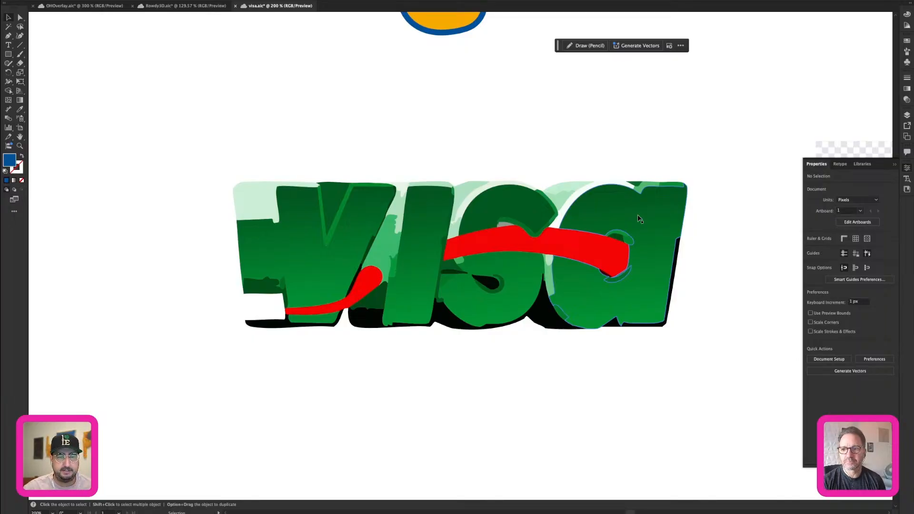
# Switch to the Design Syllabus presentation in Adobe Express, go to page 1, and start Presenter mode.
pyautogui.moveTo(419, 511)
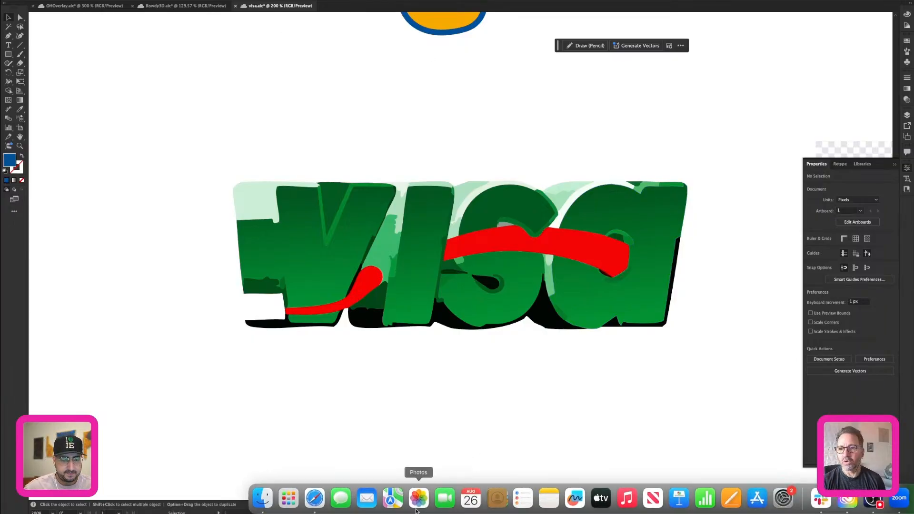
pyautogui.click(318, 509)
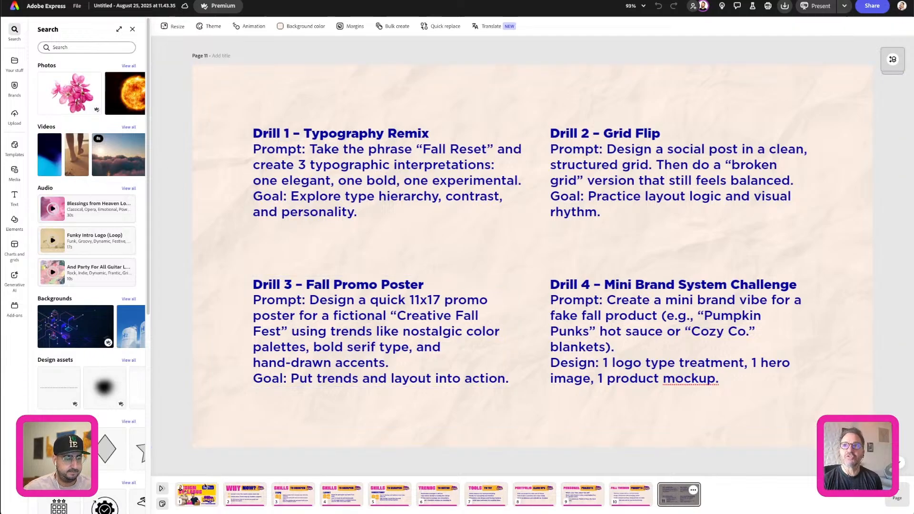
pyautogui.click(188, 505)
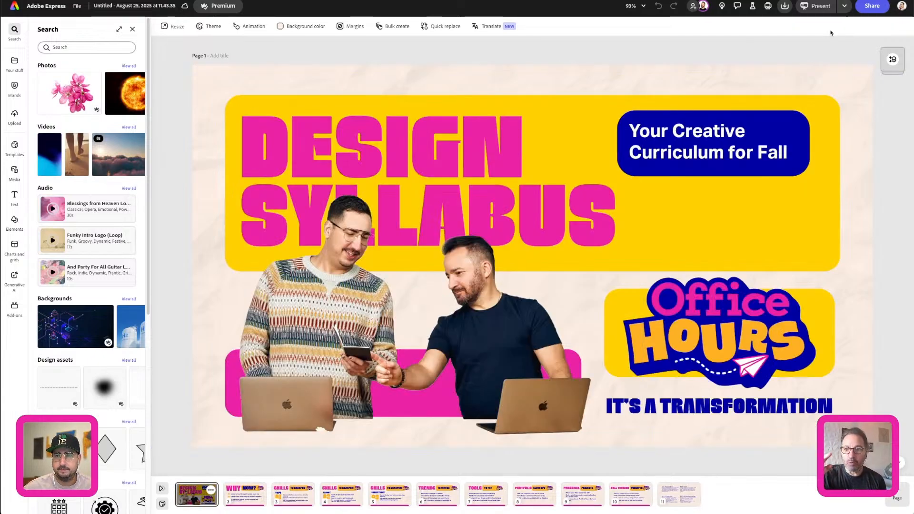
pyautogui.click(845, 7)
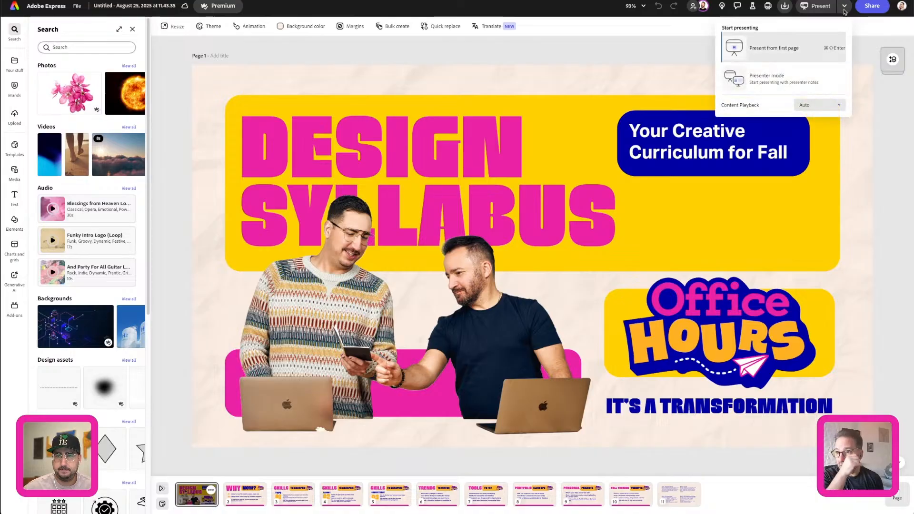
pyautogui.click(789, 76)
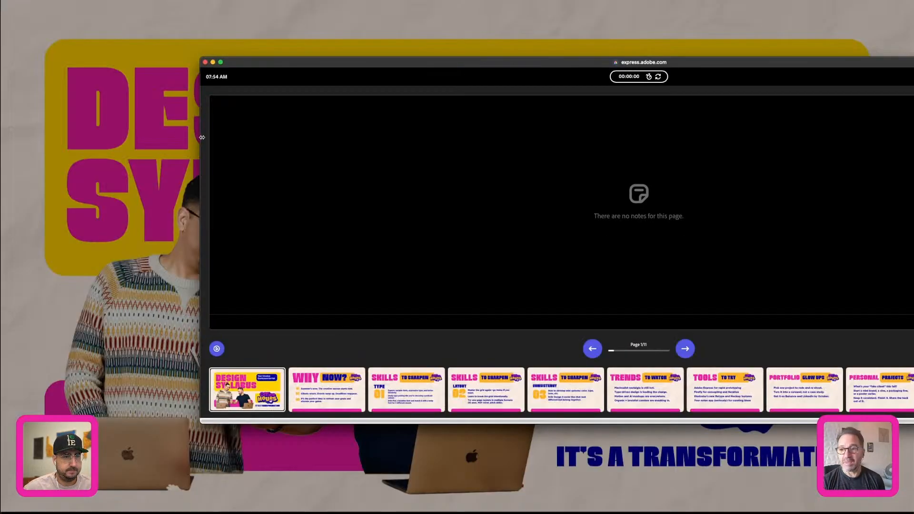
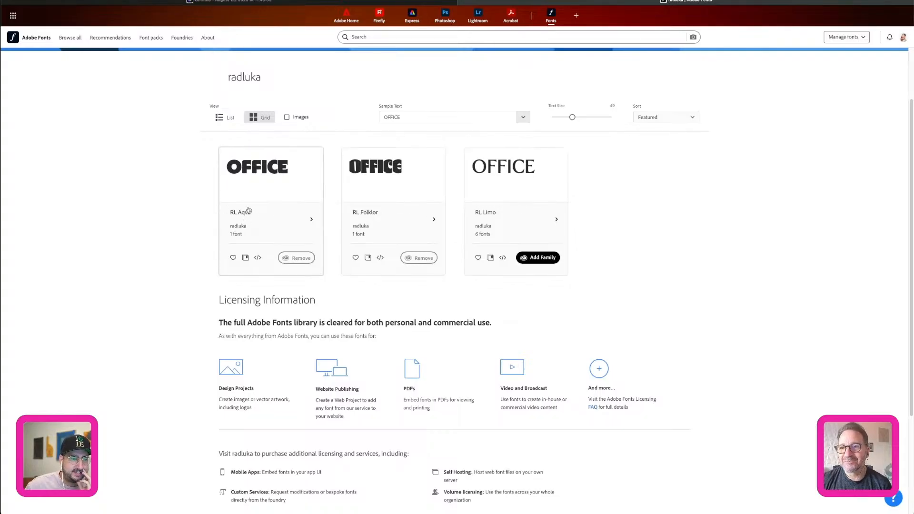
# Open the RL Aqva font family, enlarge its preview text size to 60, and set the sample text to "Office Hours".
pyautogui.click(280, 210)
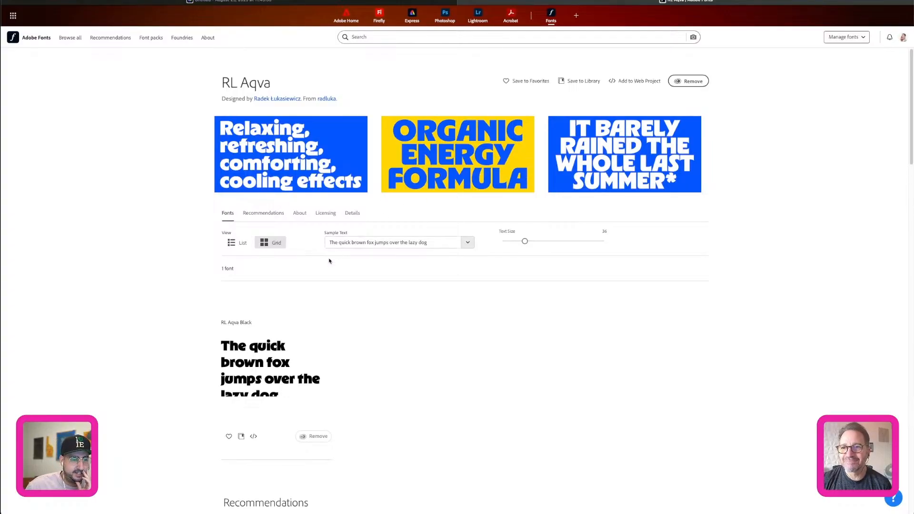
pyautogui.moveTo(524, 241); pyautogui.dragTo(546, 241)
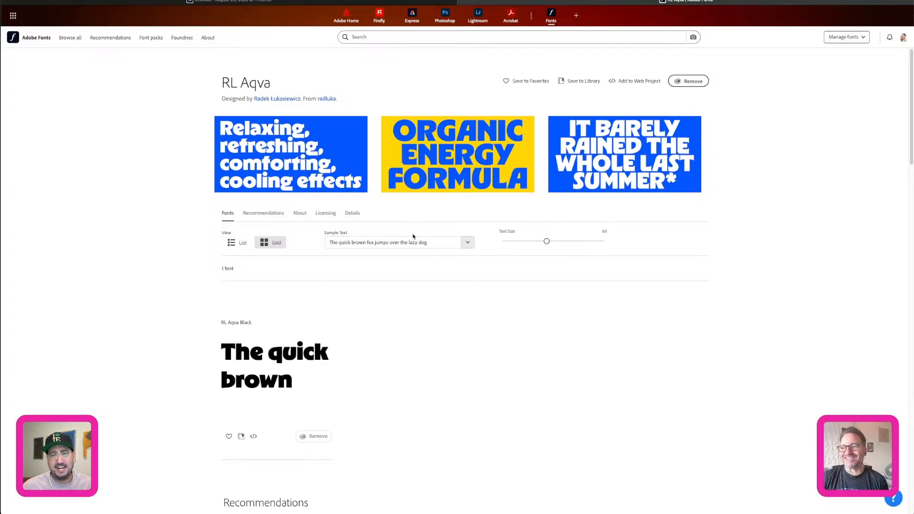
pyautogui.click(341, 246)
pyautogui.hotkey('ctrl', 'a')
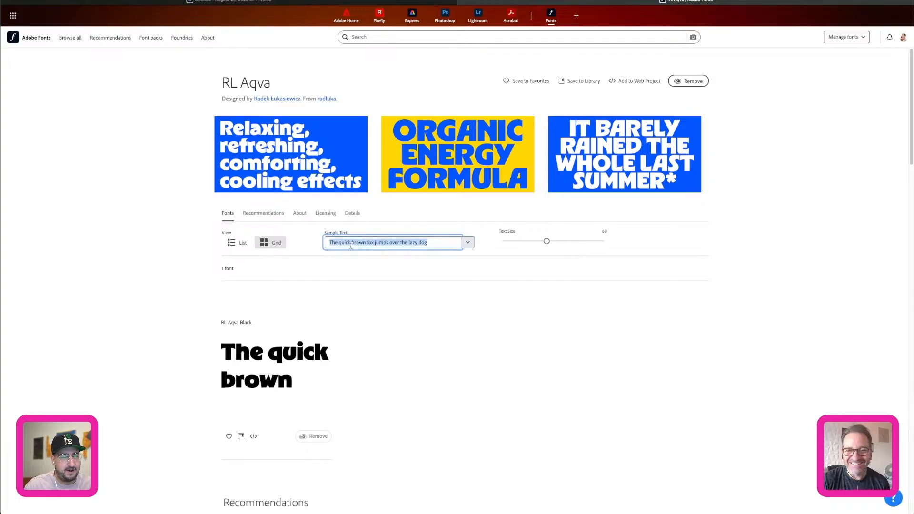
pyautogui.write('Office')
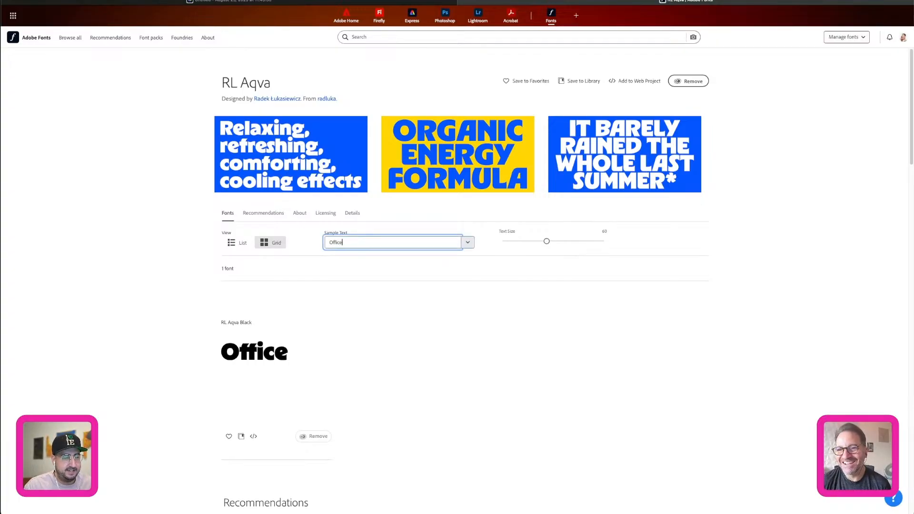
pyautogui.write(' Hours')
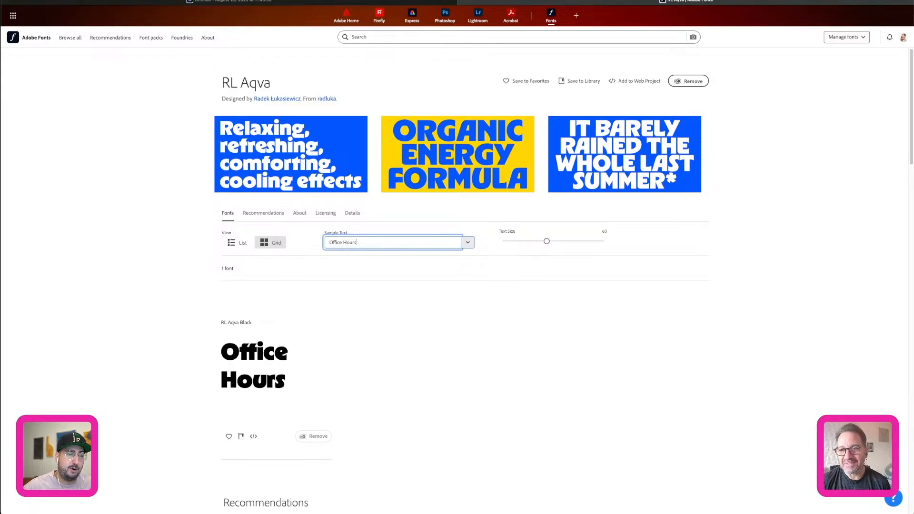
# Enlarge the RL Aqva preview to size 68 and change the sample text to "OFFice Hours" with capital Fs.
pyautogui.moveTo(546, 241); pyautogui.dragTo(554, 241)
pyautogui.click(335, 241)
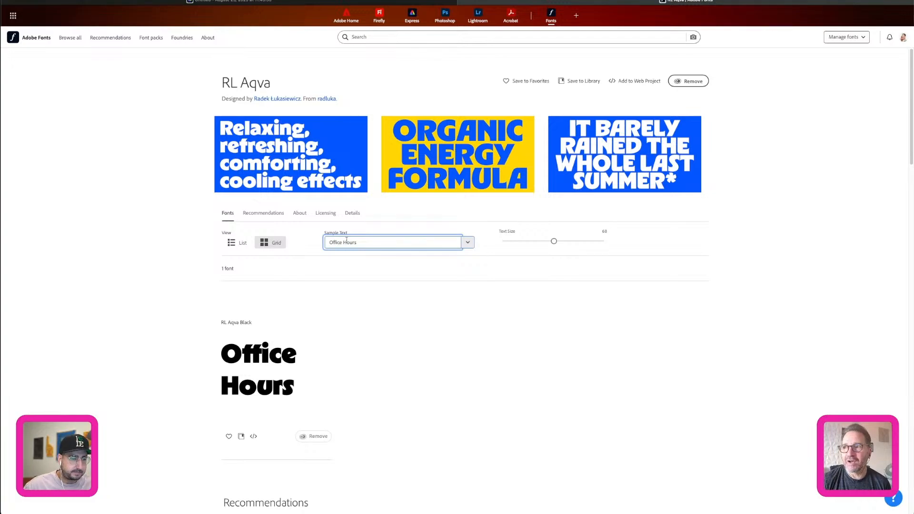
pyautogui.press('BackSpace')
pyautogui.press('BackSpace')
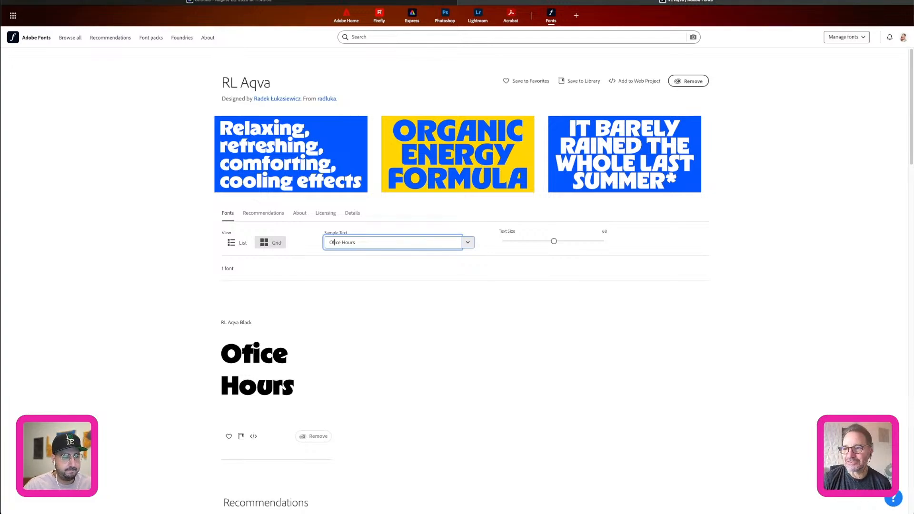
pyautogui.write('FFi')
# Preview a person's full name as the RL Aqva sample text and enlarge the text size to 120.
pyautogui.hotkey('ctrl', 'a')
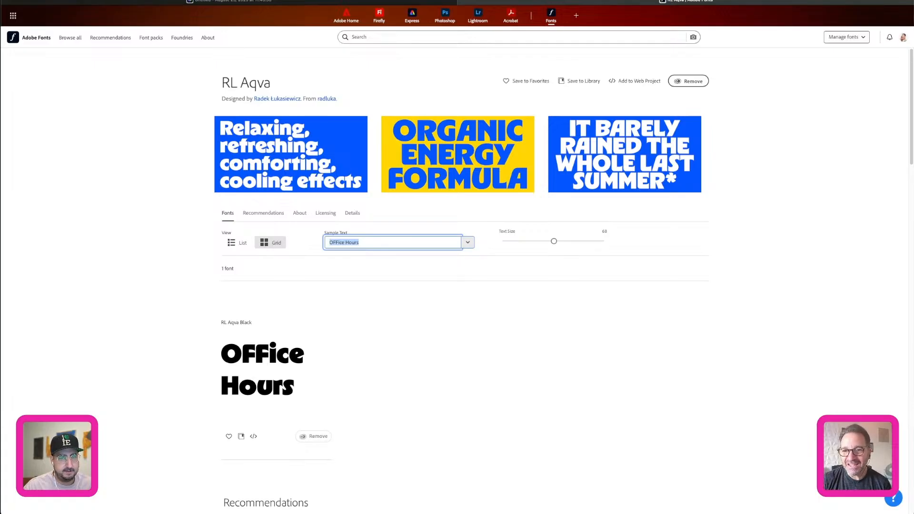
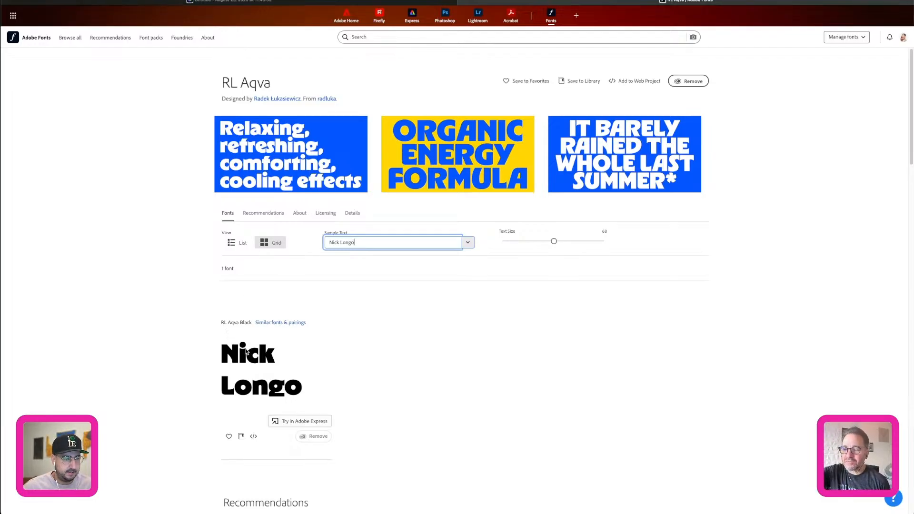
pyautogui.moveTo(555, 242); pyautogui.dragTo(607, 241)
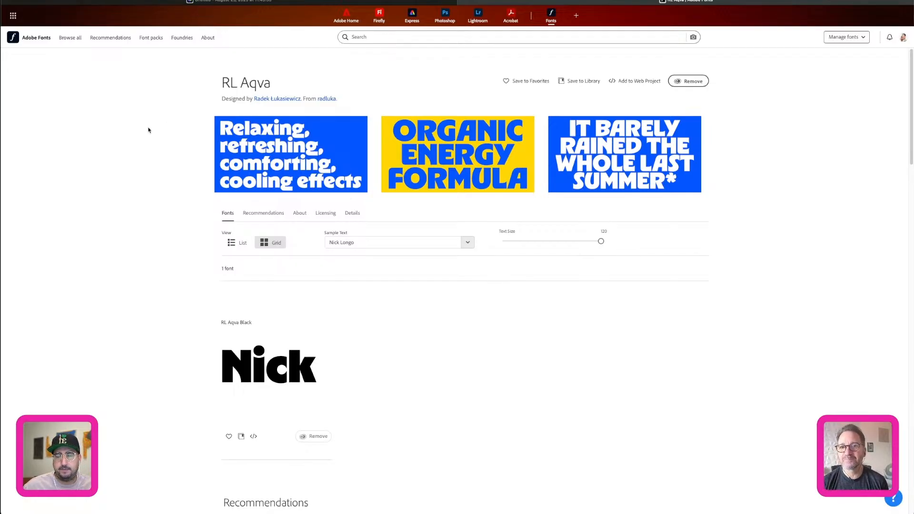
# Open the Animals and Influencers font pack and set the preview text size of its fonts to 72.
pyautogui.click(159, 41)
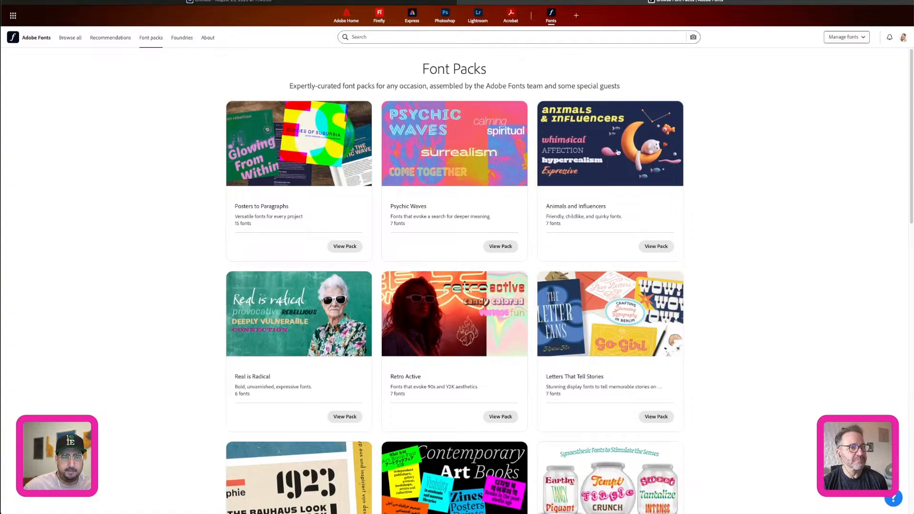
pyautogui.click(592, 150)
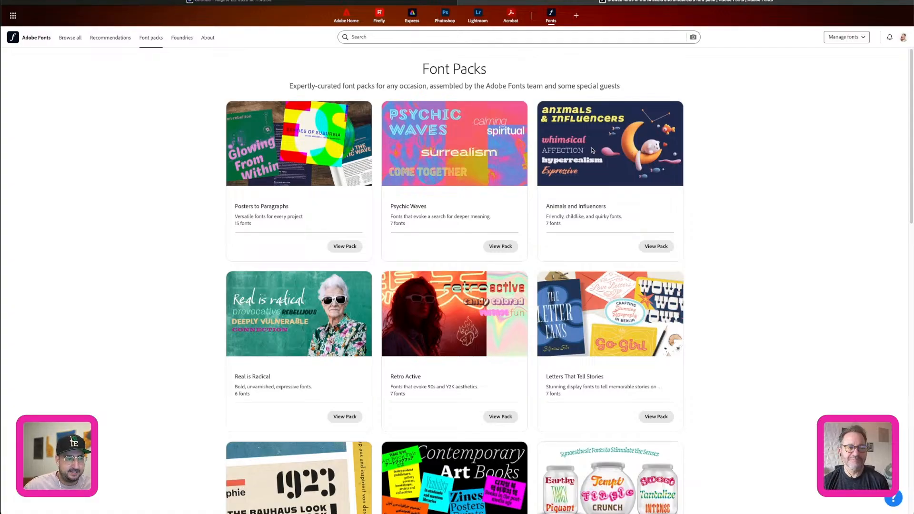
pyautogui.scroll(-6, 753, 226)
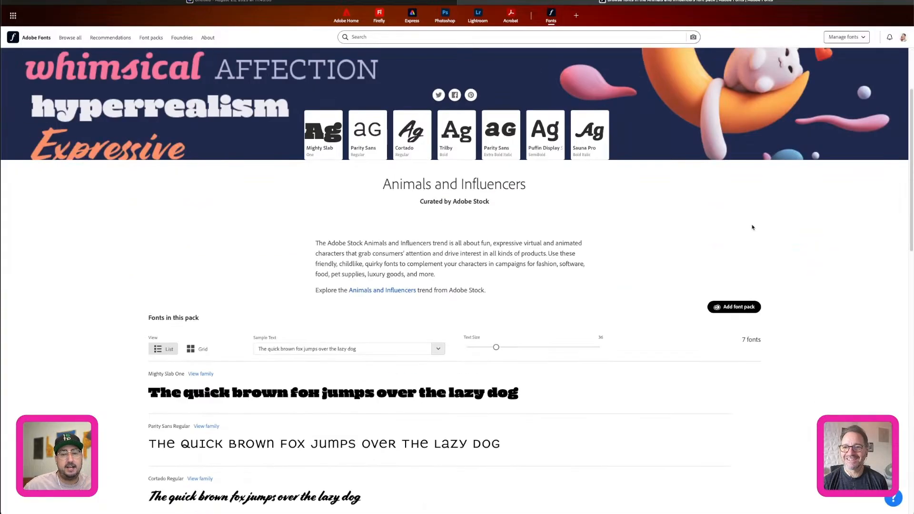
pyautogui.scroll(-2, 559, 227)
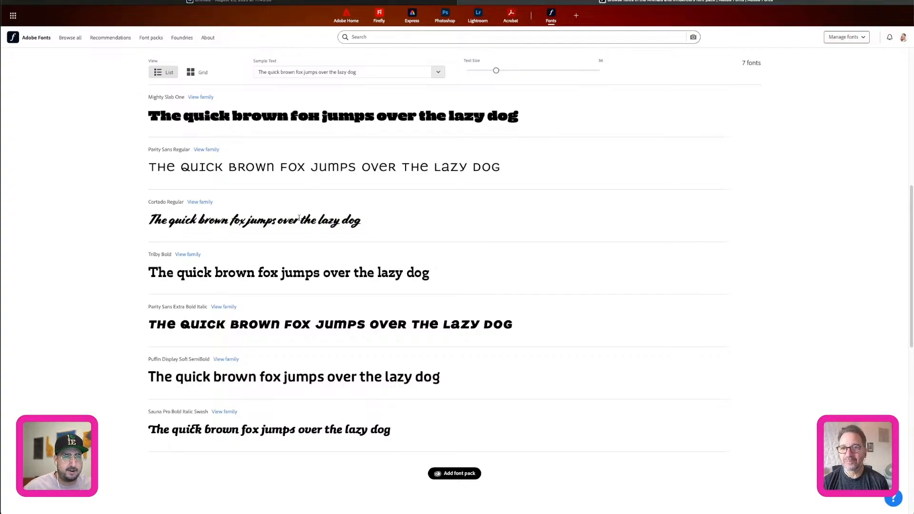
pyautogui.moveTo(512, 71); pyautogui.dragTo(540, 71)
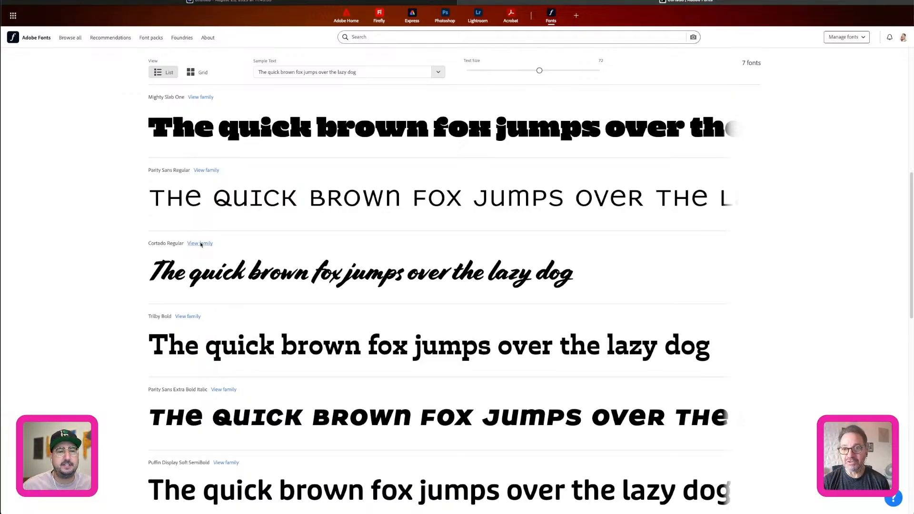
# View the Cortado font family, return to the Animals and Influencers pack, and preview its fonts with "Office Hours".
pyautogui.click(200, 244)
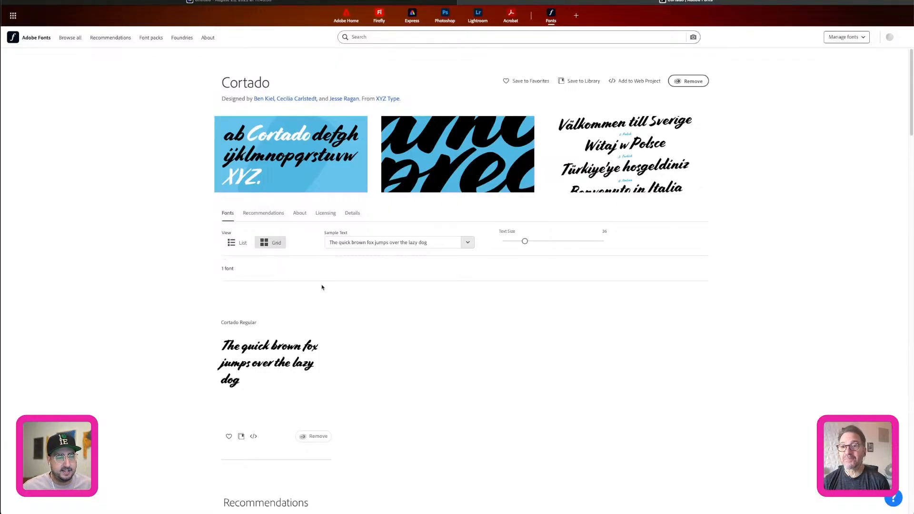
pyautogui.press('super+bracketleft')
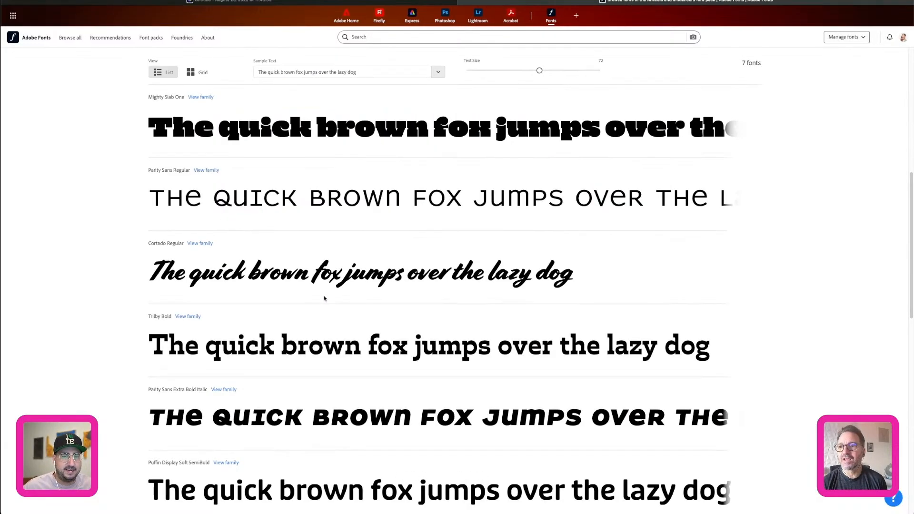
pyautogui.click(342, 70)
pyautogui.press('super+a')
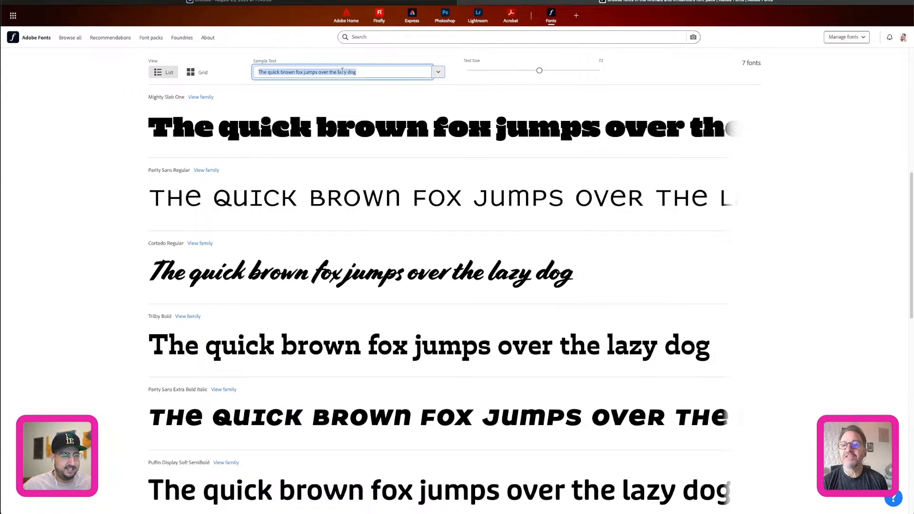
pyautogui.write('Office Hours')
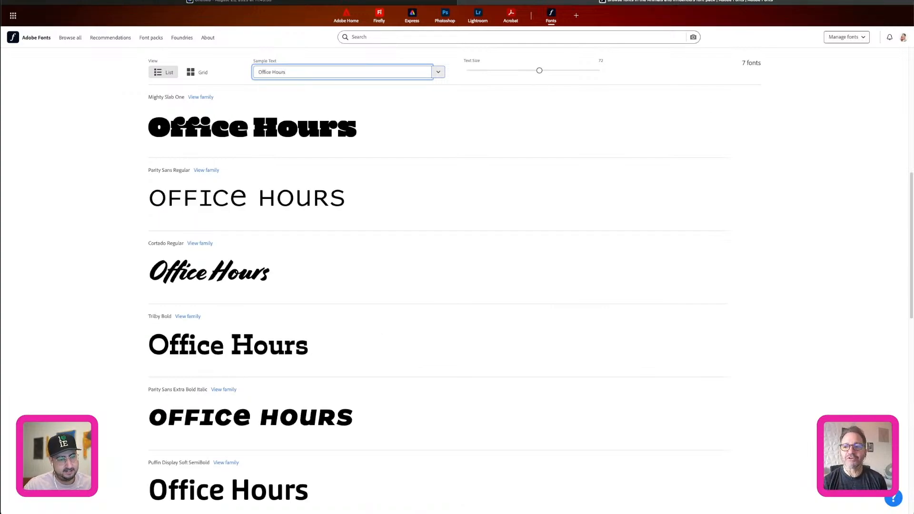
# Preview the pack's fonts with the sample text "Go greased lightning".
pyautogui.press('super+a')
pyautogui.write('Go')
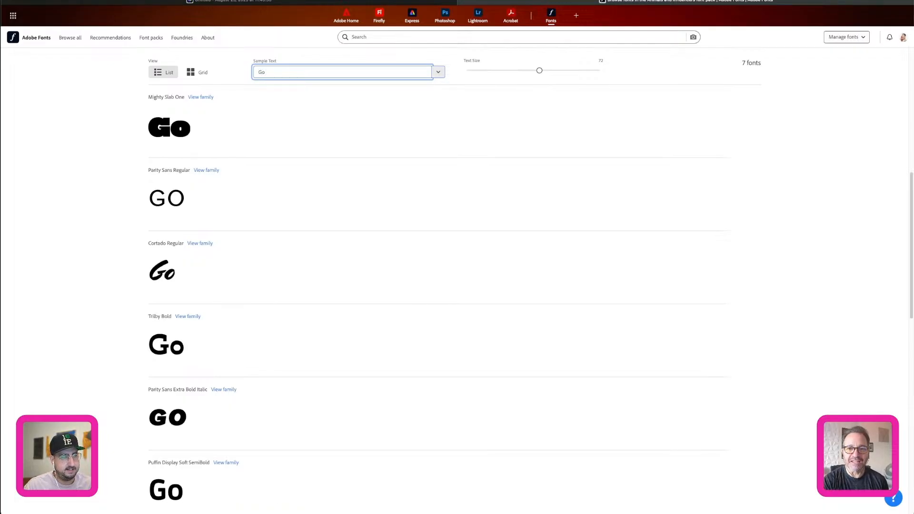
pyautogui.write(' greased')
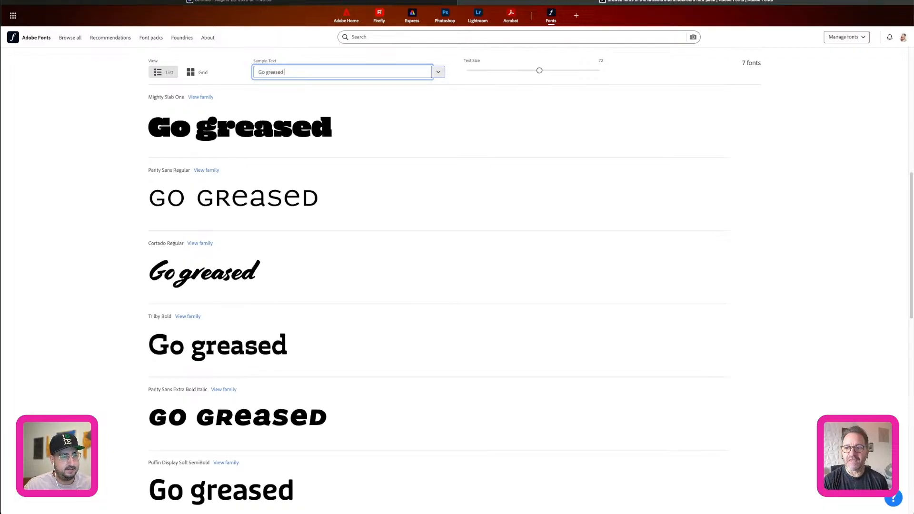
pyautogui.write(' lightning')
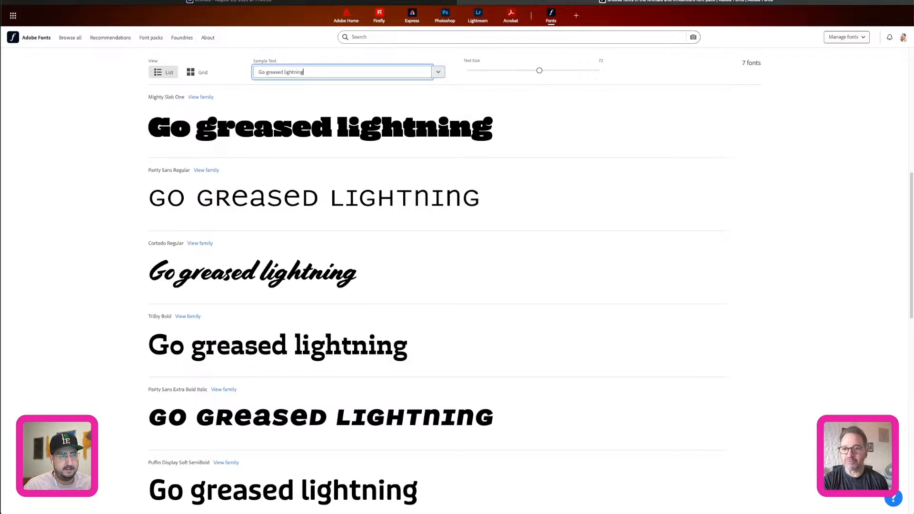
# Replace the pack's sample text with "burnin' up the quarter mile" to preview the fonts.
pyautogui.hotkey('ctrl', 'a')
pyautogui.write('burning')
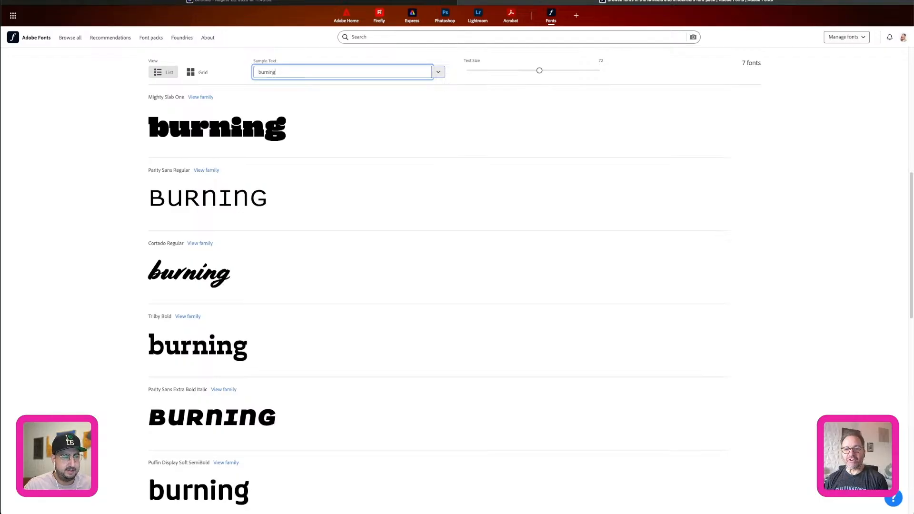
pyautogui.press('BackSpace')
pyautogui.write("' up th")
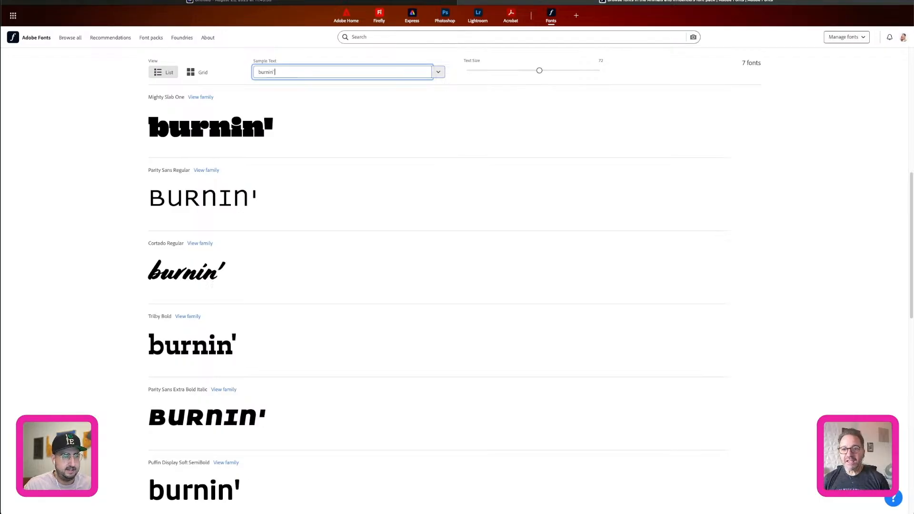
pyautogui.write('e quarter mile')
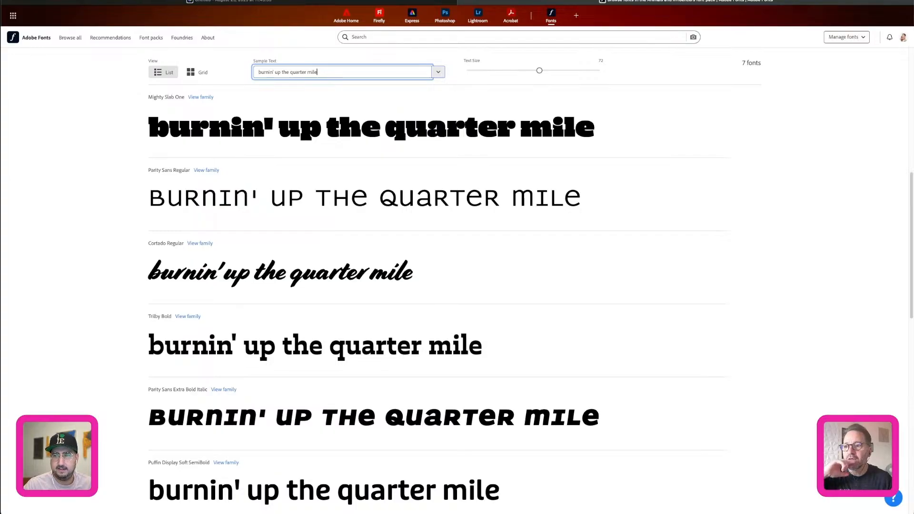
# Replace the font pack's sample text with "live. laugh. love. lunch.".
pyautogui.hotkey('ctrl', 'a')
pyautogui.press('BackSpace')
pyautogui.write('live.')
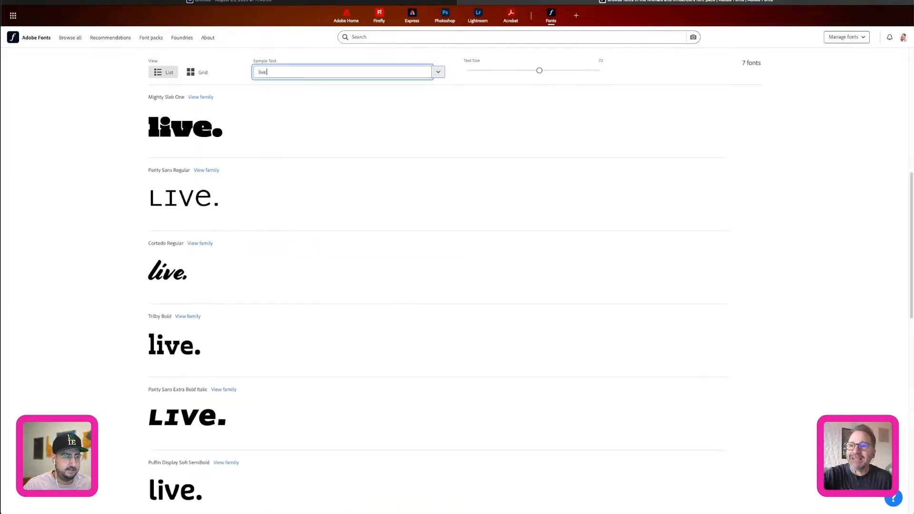
pyautogui.write(' laugh')
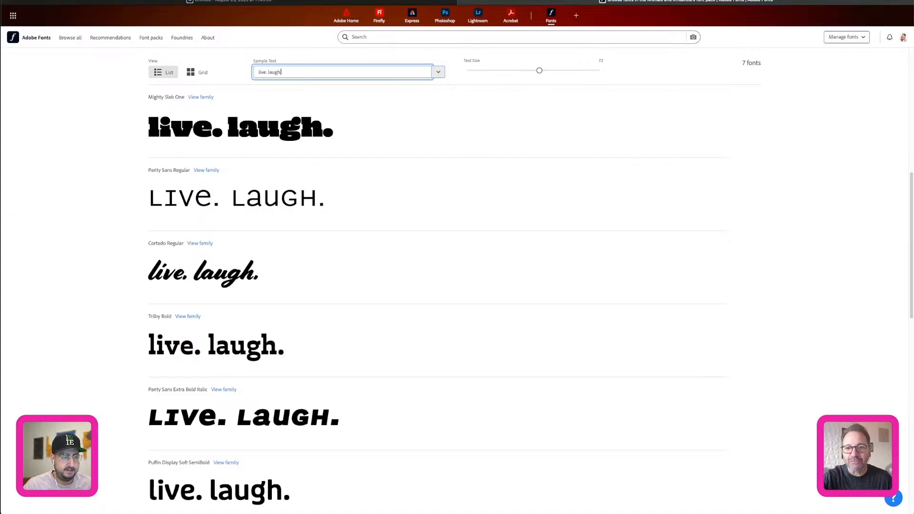
pyautogui.write('. love')
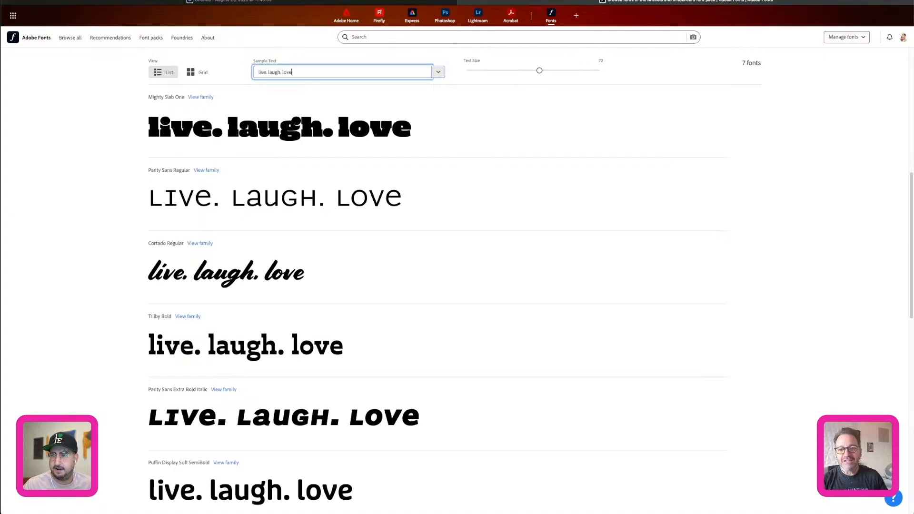
pyautogui.write('.')
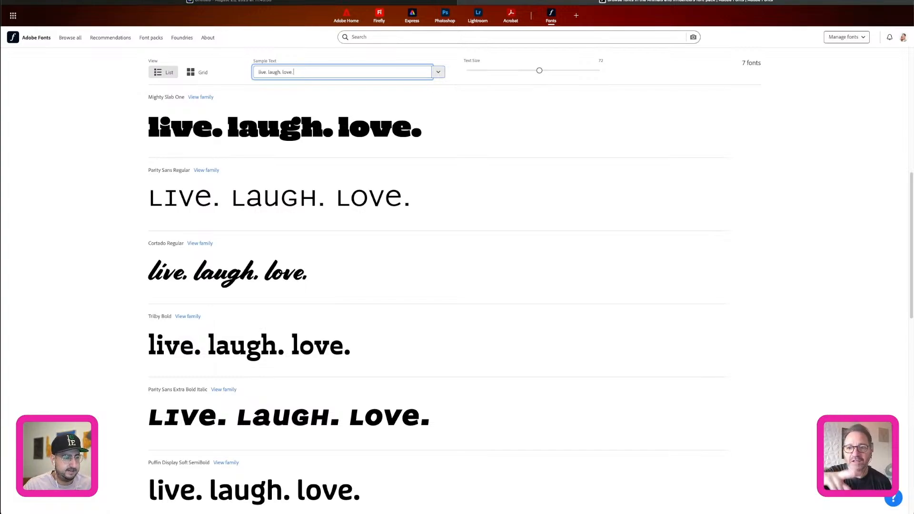
pyautogui.write('lunch.')
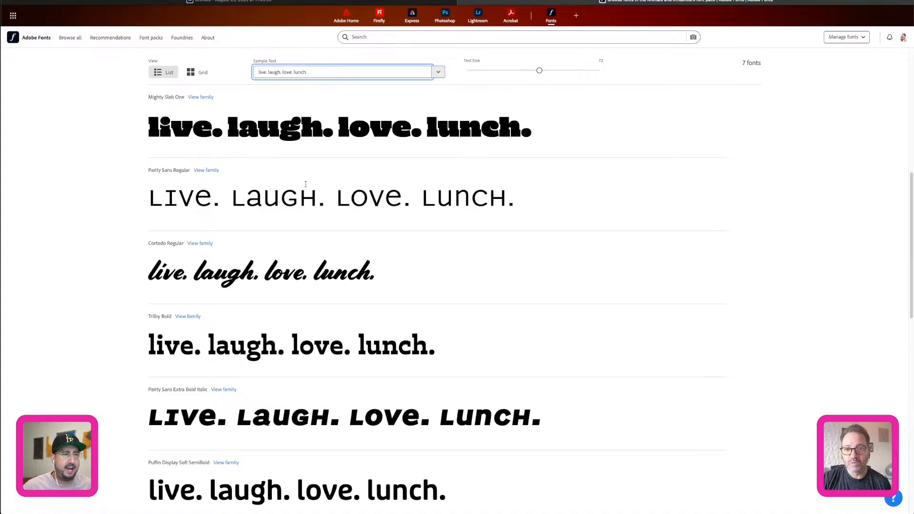
# Browse all fonts, filter them by the Brush Pen tag, and set the sample text to "Live. Laugh. Love".
pyautogui.click(72, 39)
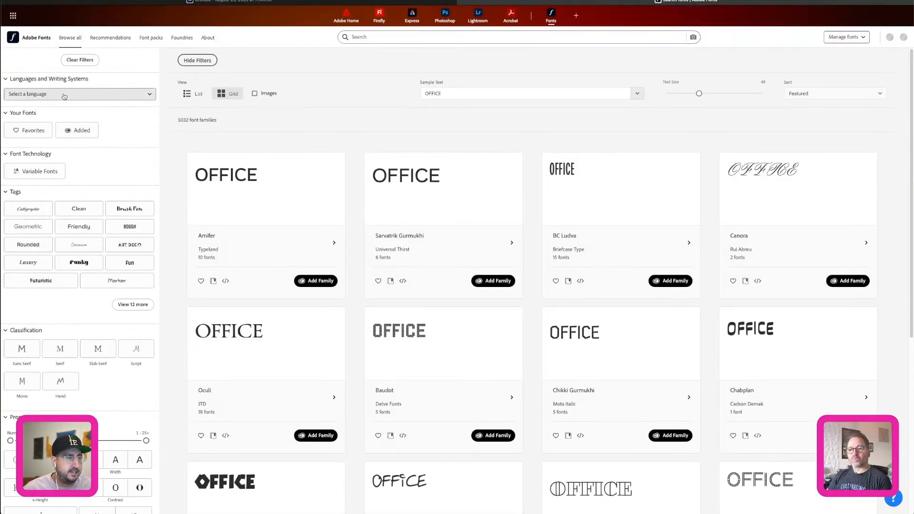
pyautogui.click(142, 210)
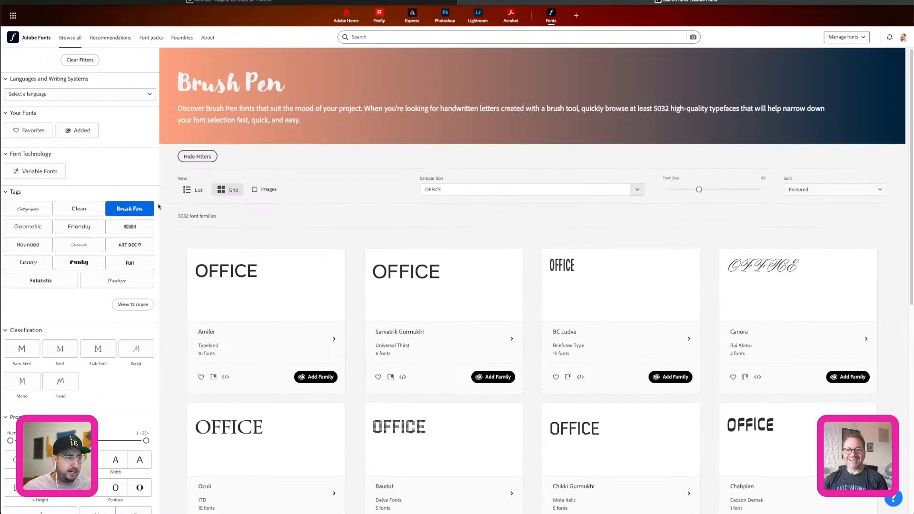
pyautogui.click(452, 189)
pyautogui.write('Live. Laugh')
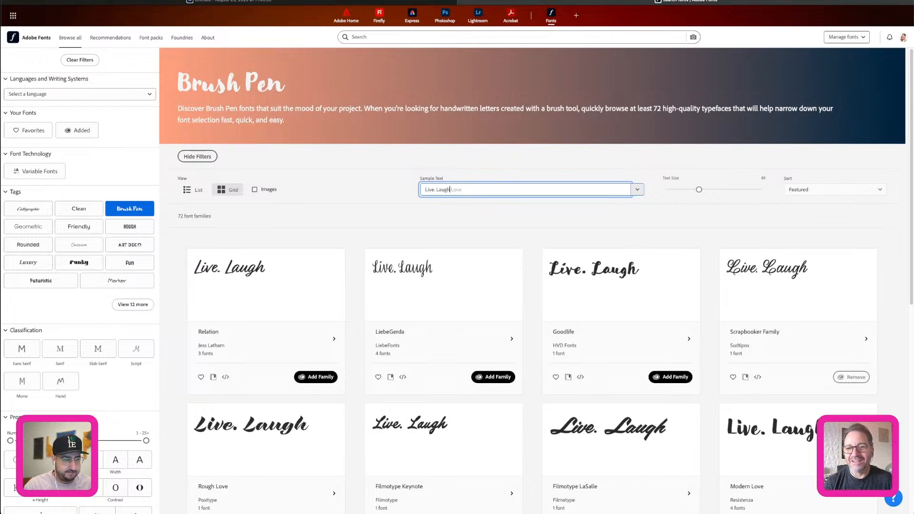
pyautogui.write('. Love')
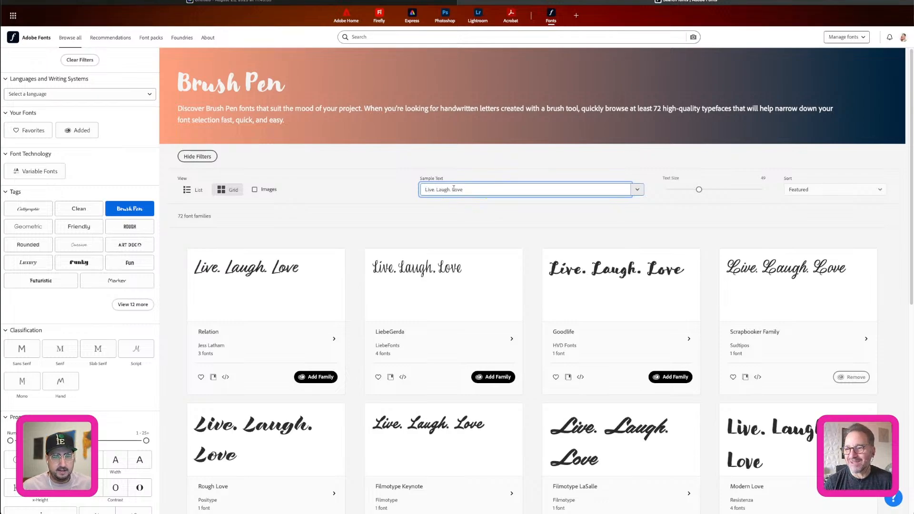
# Enlarge the sample text size and look over the first page of Brush Pen fonts.
pyautogui.moveTo(699, 190); pyautogui.dragTo(735, 189)
pyautogui.scroll(-3, 283, 267)
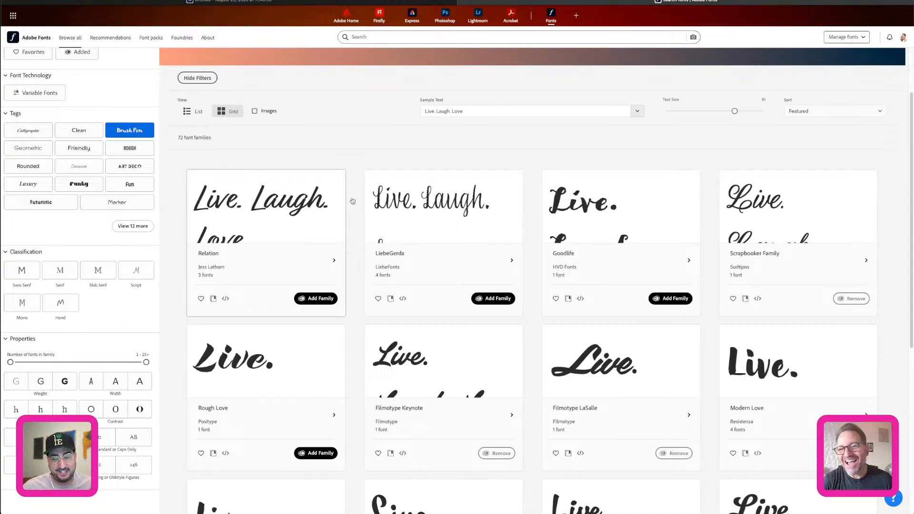
pyautogui.scroll(-1, 352, 202)
pyautogui.scroll(-5, 352, 201)
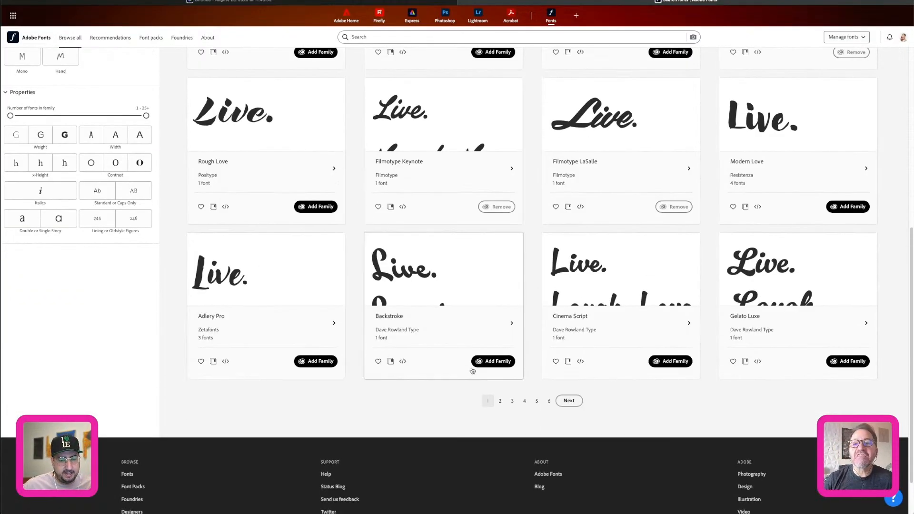
# Examine the "Live. Laugh. Love" previews on pages 2, 3 and 4 of the Brush Pen fonts.
pyautogui.click(499, 400)
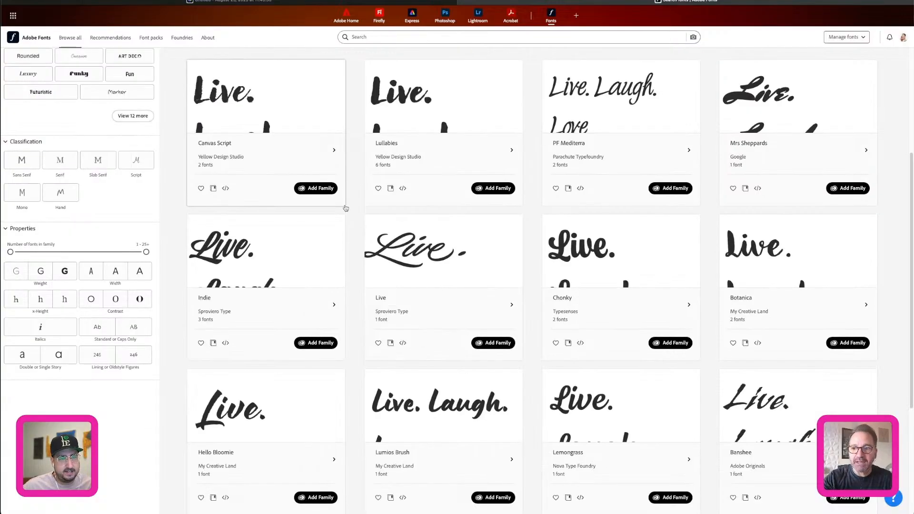
pyautogui.scroll(-2, 359, 208)
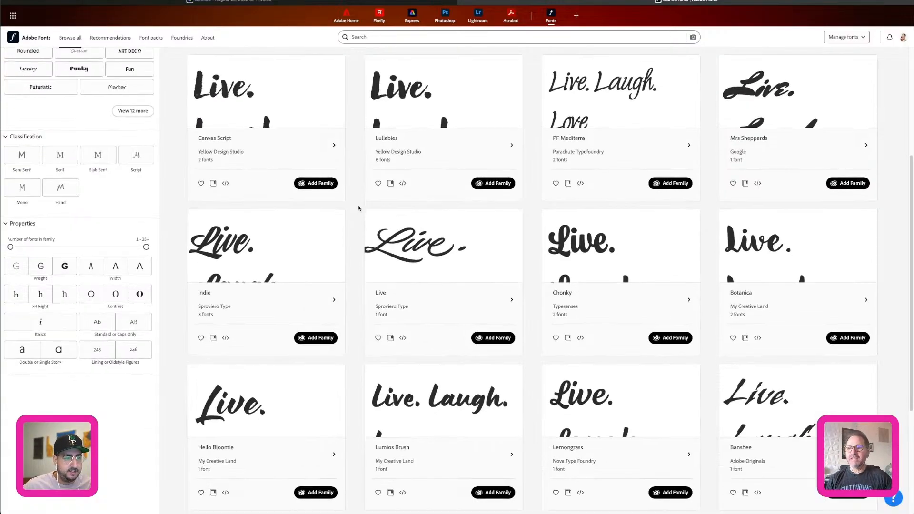
pyautogui.scroll(-3, 359, 208)
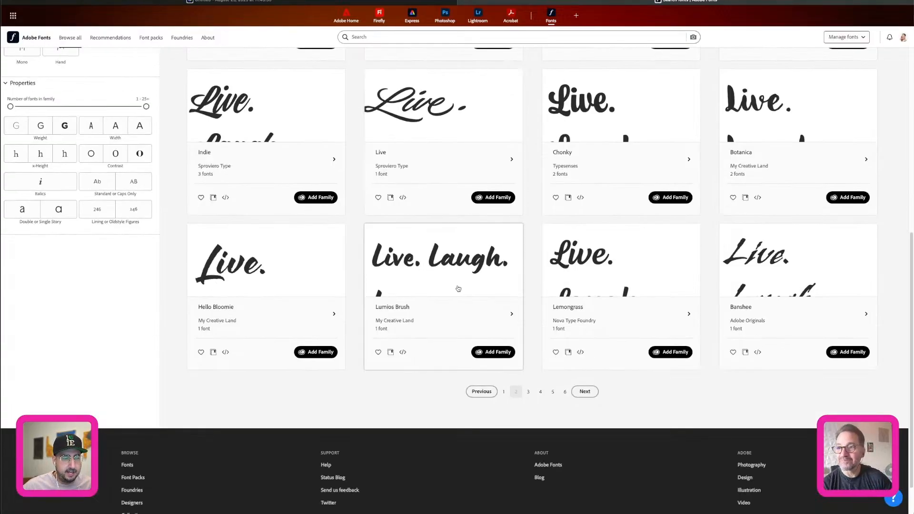
pyautogui.click(528, 391)
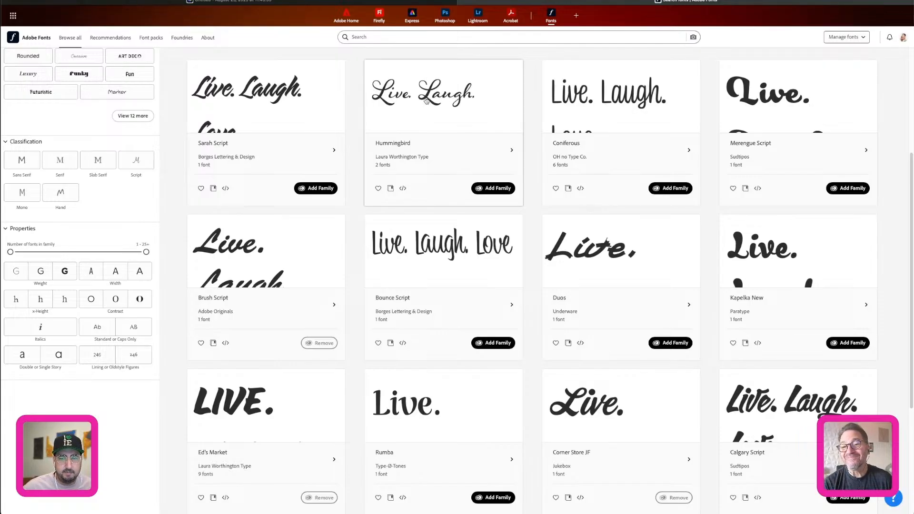
pyautogui.scroll(-5, 352, 182)
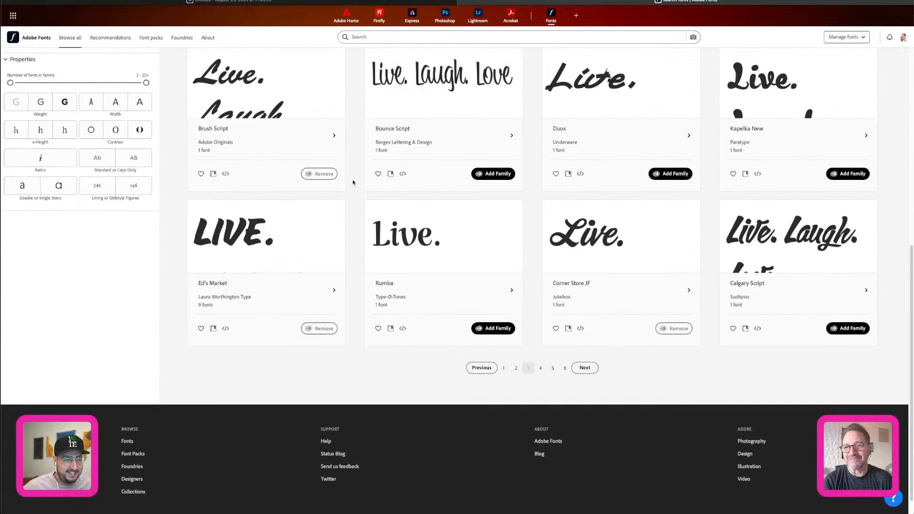
pyautogui.click(541, 368)
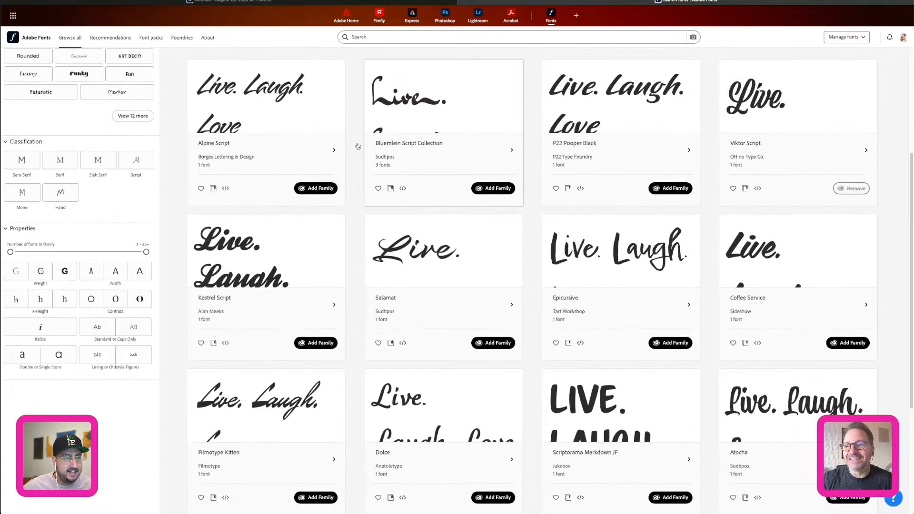
pyautogui.scroll(-2, 358, 146)
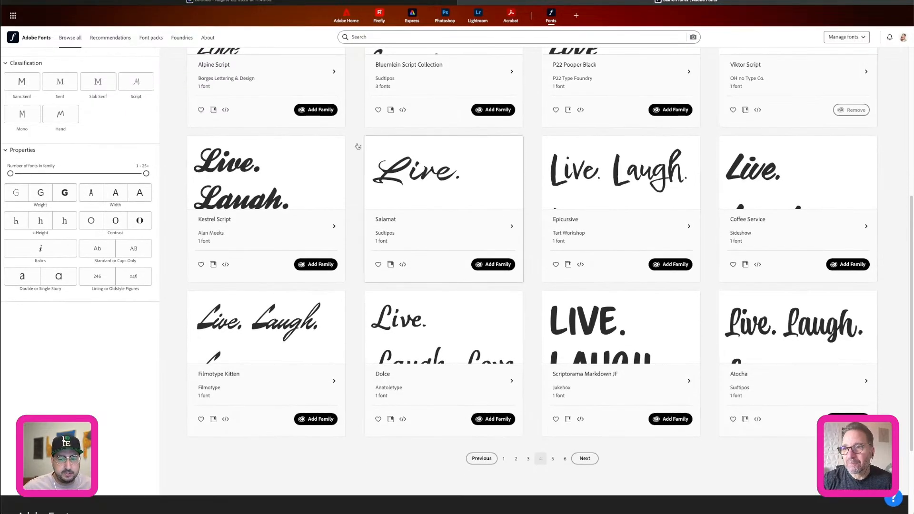
pyautogui.scroll(-2, 358, 146)
# Open the Animals and Influencers font pack and view the family page of its Cortado Regular font.
pyautogui.scroll(7, 358, 146)
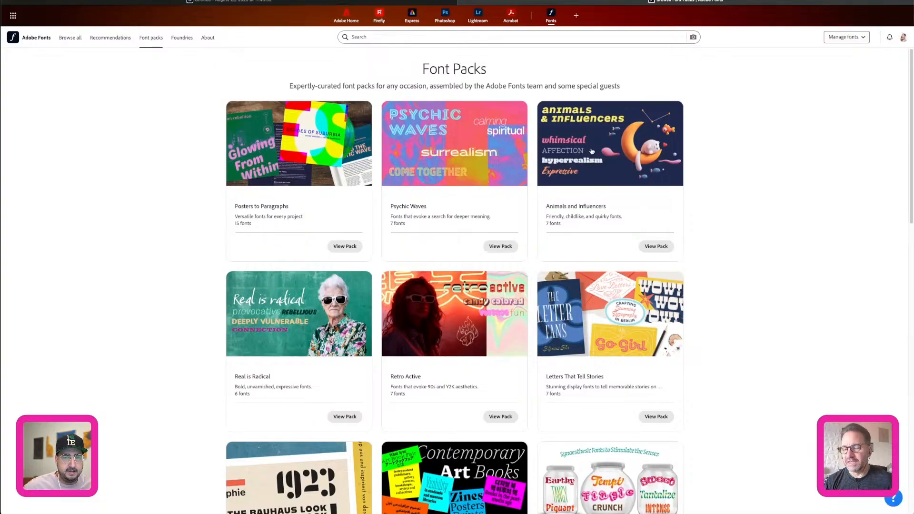
pyautogui.click(597, 149)
pyautogui.scroll(-4, 333, 267)
pyautogui.scroll(-3, 133, 279)
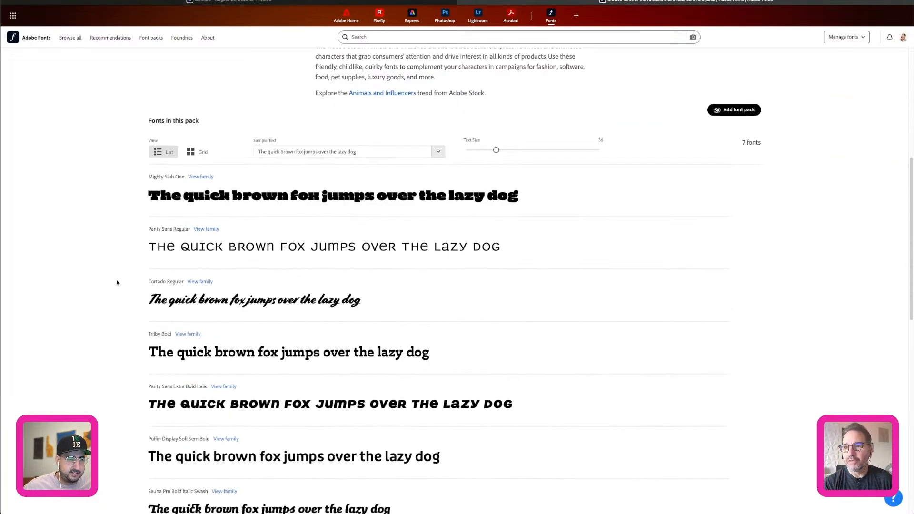
pyautogui.click(201, 282)
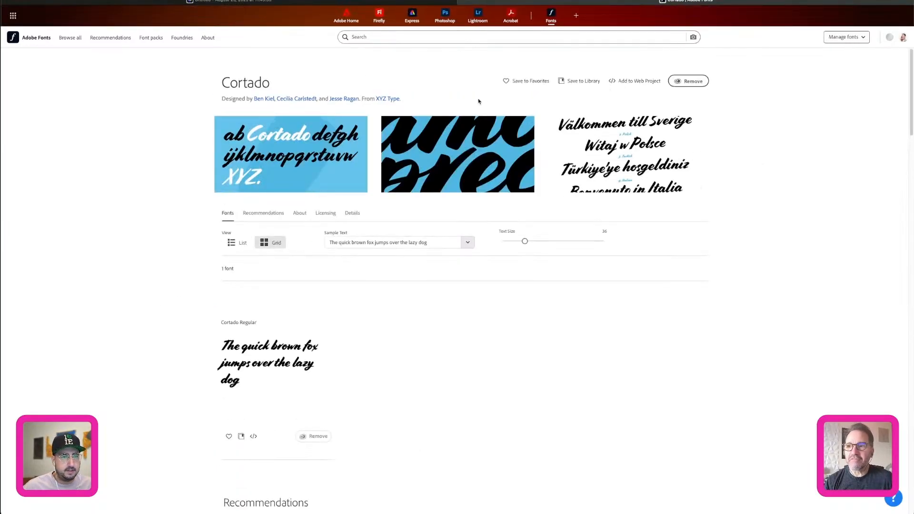
# Open the XYZ Type foundry page from Cortado and review the foundry's typefaces and licensing information.
pyautogui.click(384, 100)
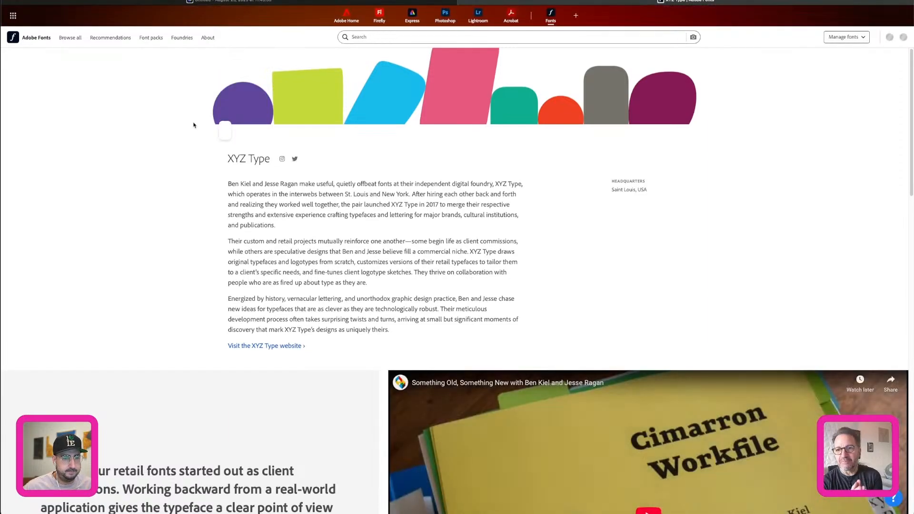
pyautogui.scroll(-8, 193, 124)
pyautogui.scroll(-5, 194, 124)
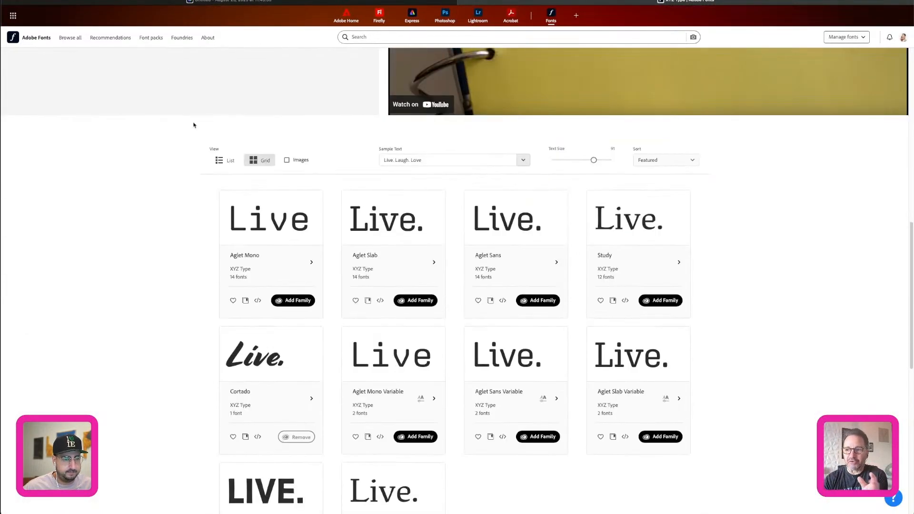
pyautogui.scroll(-3, 194, 125)
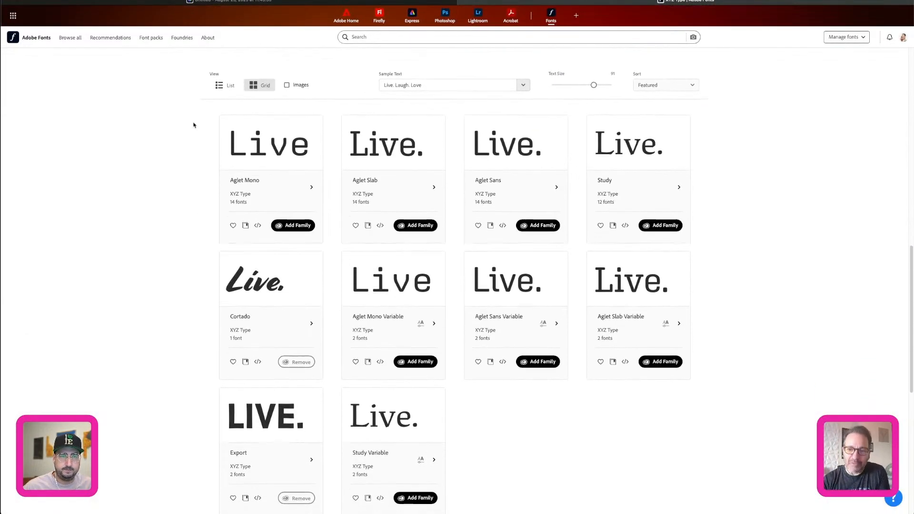
pyautogui.scroll(-4, 194, 125)
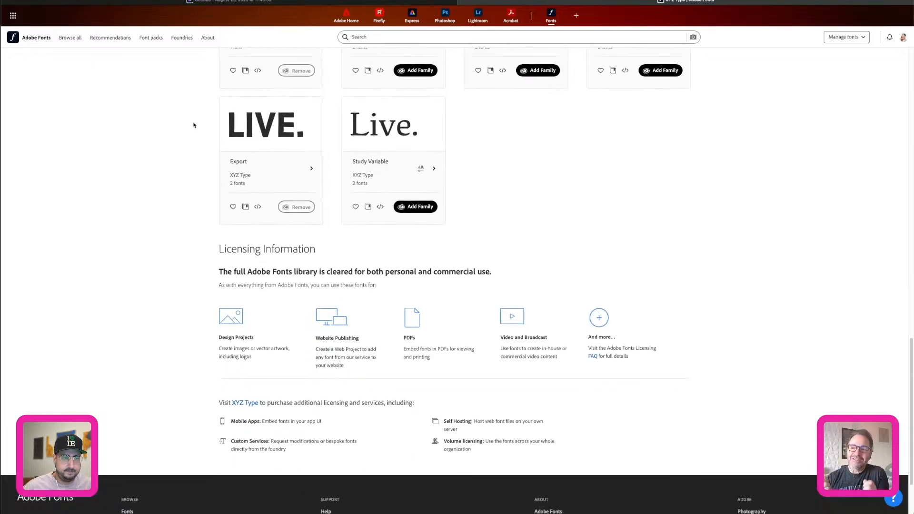
pyautogui.scroll(4, 193, 124)
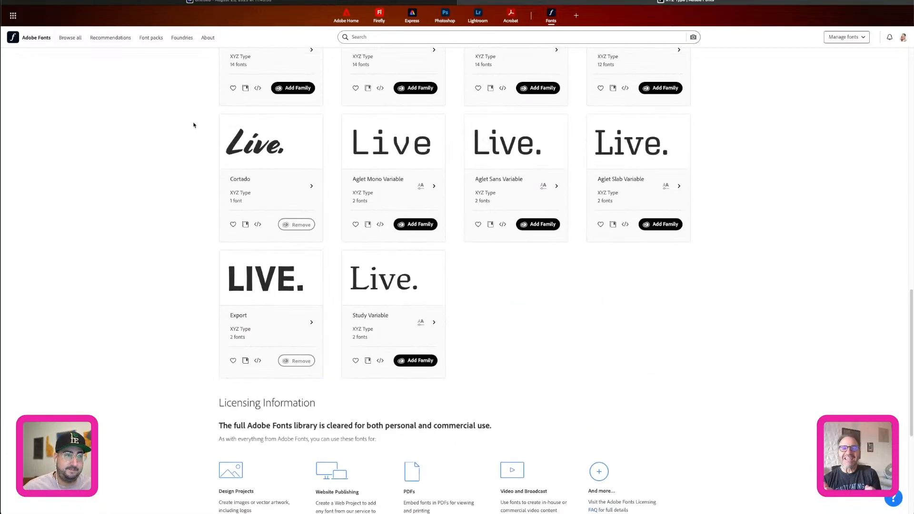
# Switch back to the Adobe Express presentation and advance from the Type 01 slide to the Layout 02 slide.
pyautogui.click(236, 4)
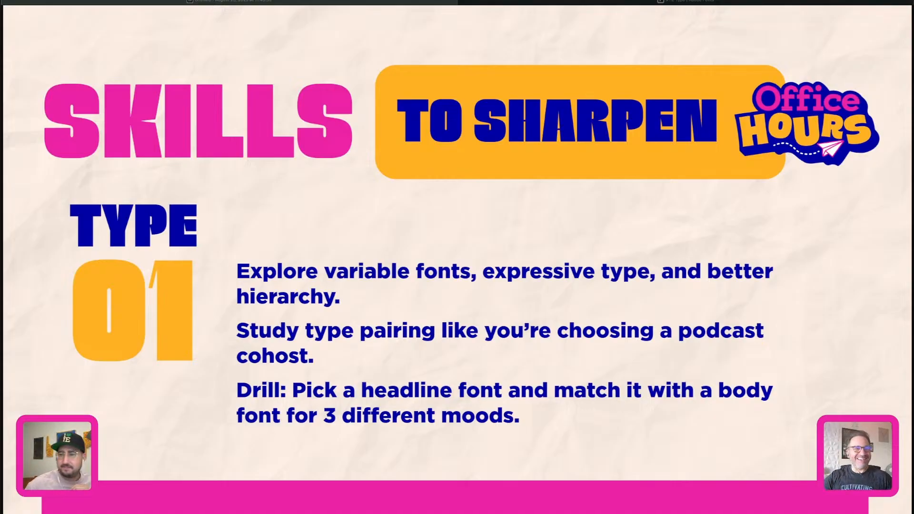
pyautogui.press('Right')
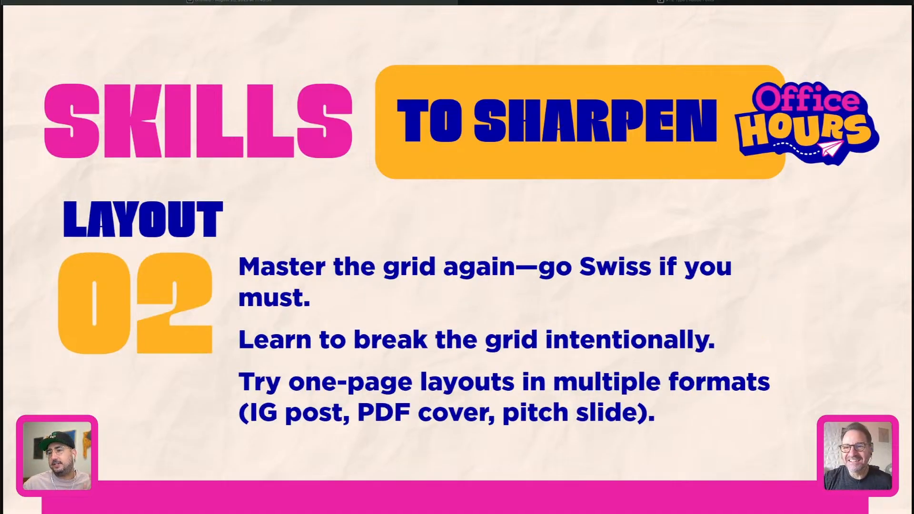
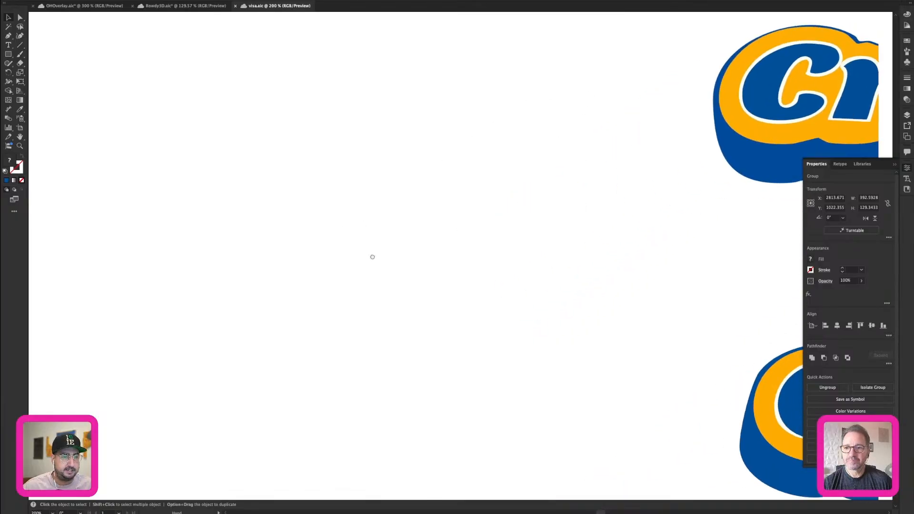
# Draw a portrait page rectangle about 254 × 372 px on an empty canvas area, with a blue outline and no fill.
pyautogui.press('m')
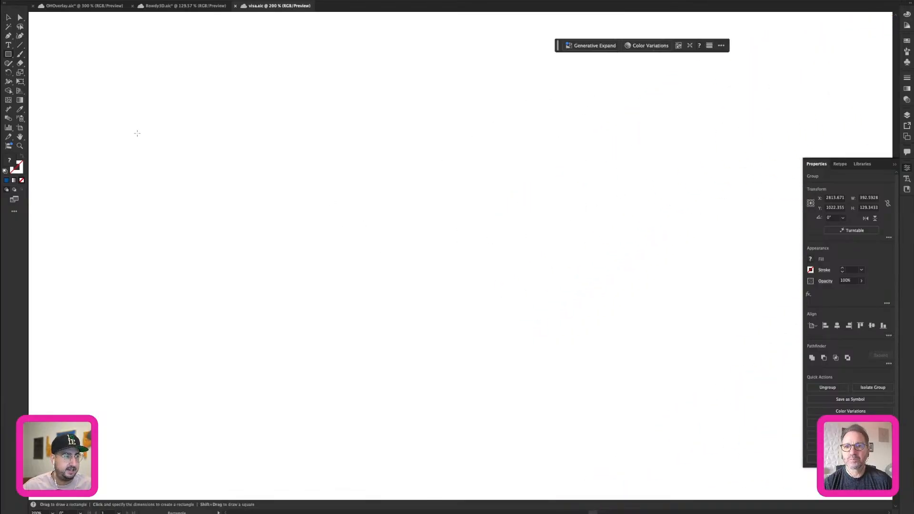
pyautogui.press('v')
pyautogui.click(138, 129)
pyautogui.press('m')
pyautogui.moveTo(85, 62); pyautogui.dragTo(376, 487)
pyautogui.moveTo(317, 385); pyautogui.dragTo(413, 337)
pyautogui.hotkey('shift', 'x')
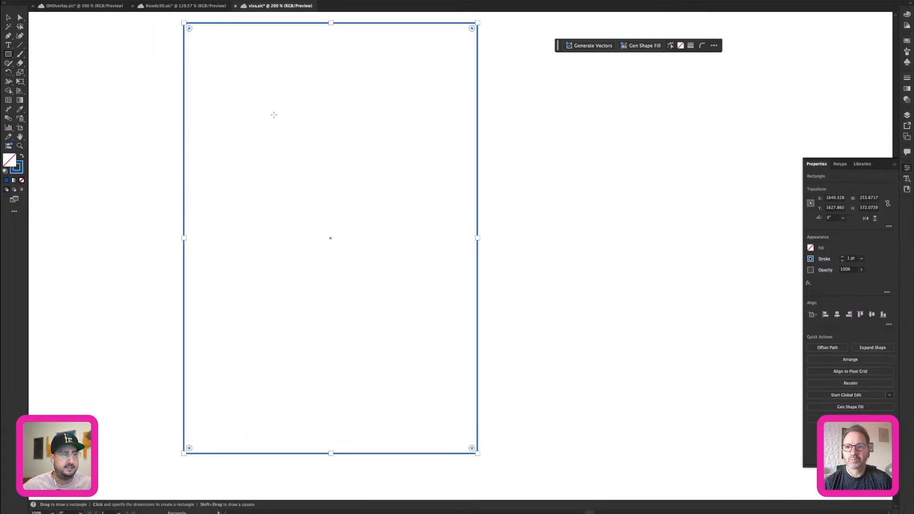
# Draw a tall rectangle about 97 × 221 px inside the page's upper-left corner and an ellipse about 66 × 116 px near its lower-right corner.
pyautogui.moveTo(199, 38); pyautogui.dragTo(310, 294)
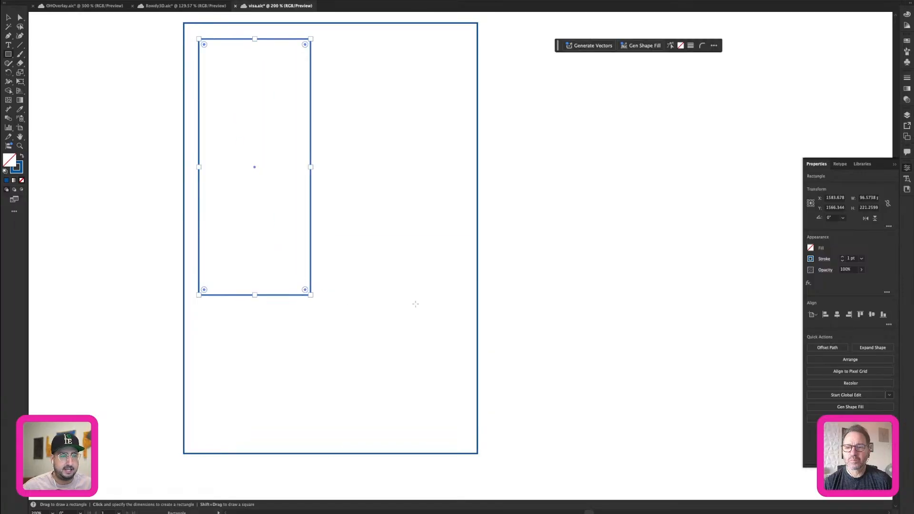
pyautogui.press('l')
pyautogui.moveTo(382, 316); pyautogui.dragTo(460, 449)
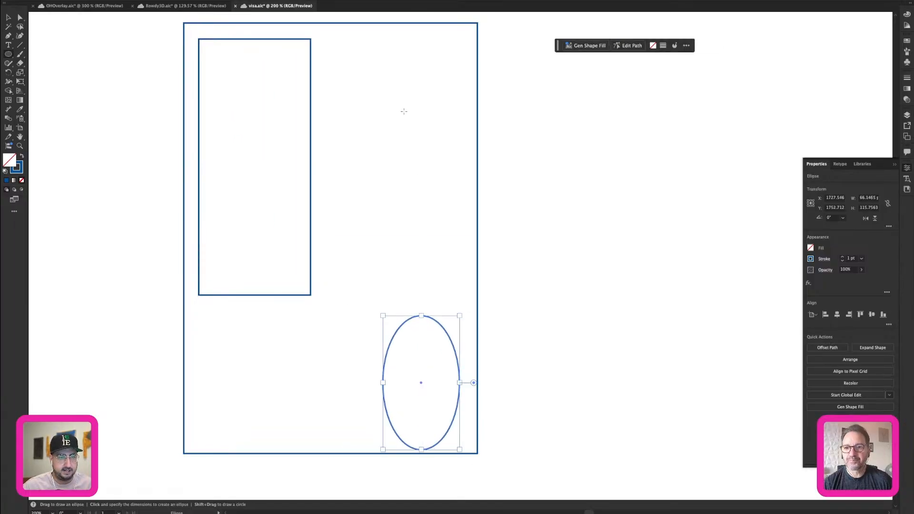
# Draw a straight diagonal line with the Pen tool from beyond the page's upper-right side to beyond its lower-left side.
pyautogui.press('p')
pyautogui.click(512, 51)
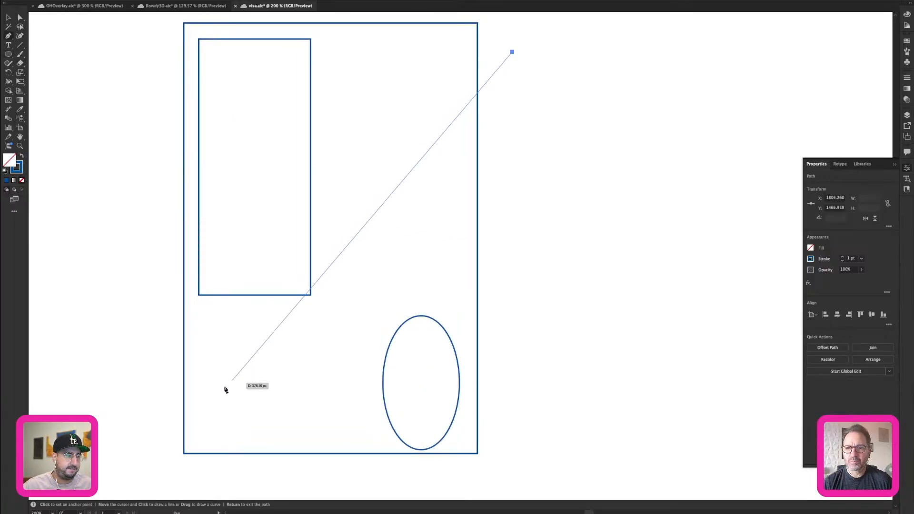
pyautogui.click(158, 428)
pyautogui.press('v')
pyautogui.click(564, 164)
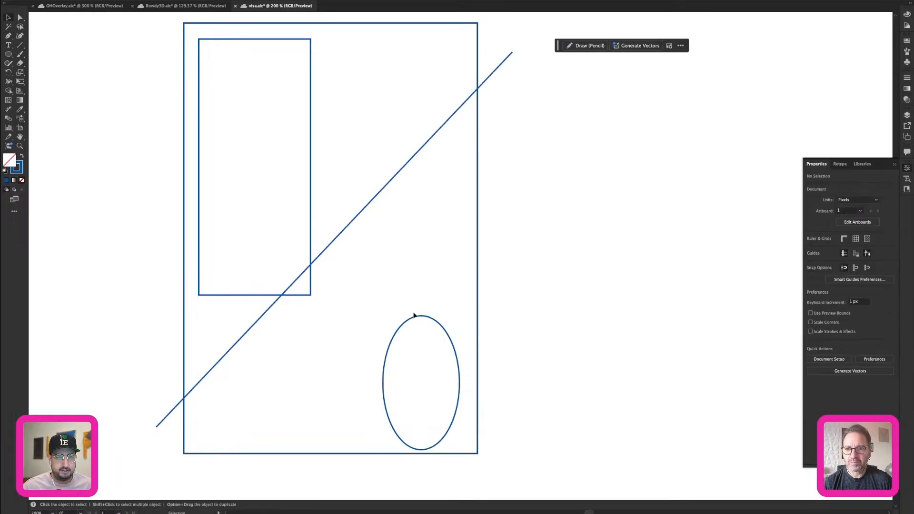
pyautogui.moveTo(420, 321); pyautogui.dragTo(421, 317)
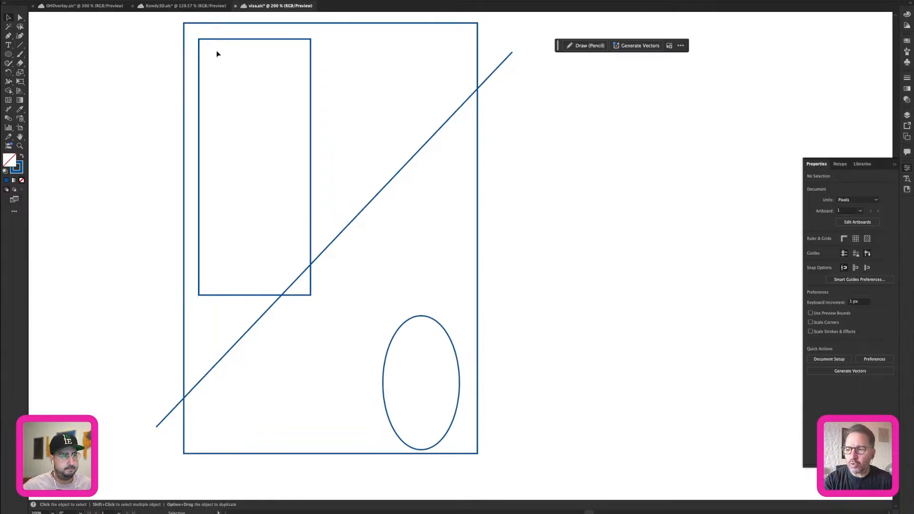
# Add a point-type letter "T" beside the page outline and set its font to RL Folklor Black.
pyautogui.press('t')
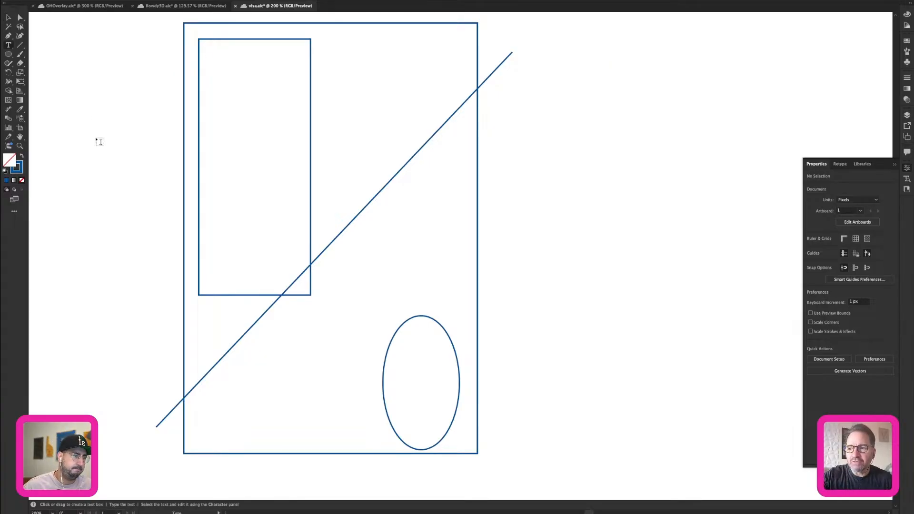
pyautogui.click(101, 149)
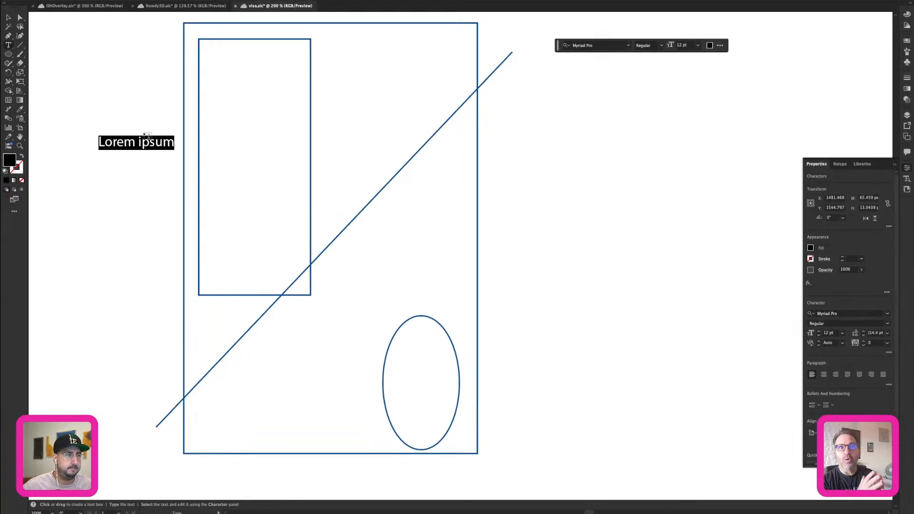
pyautogui.press('BackSpace')
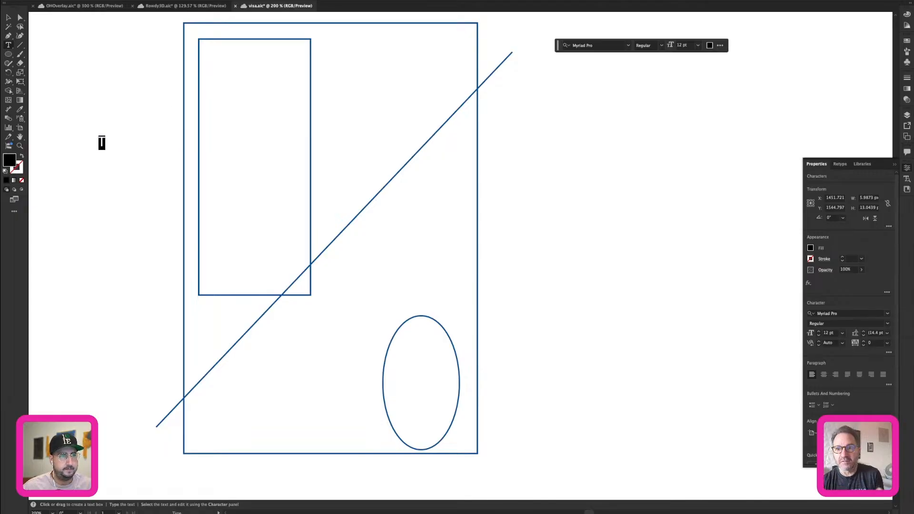
pyautogui.click(328, 1)
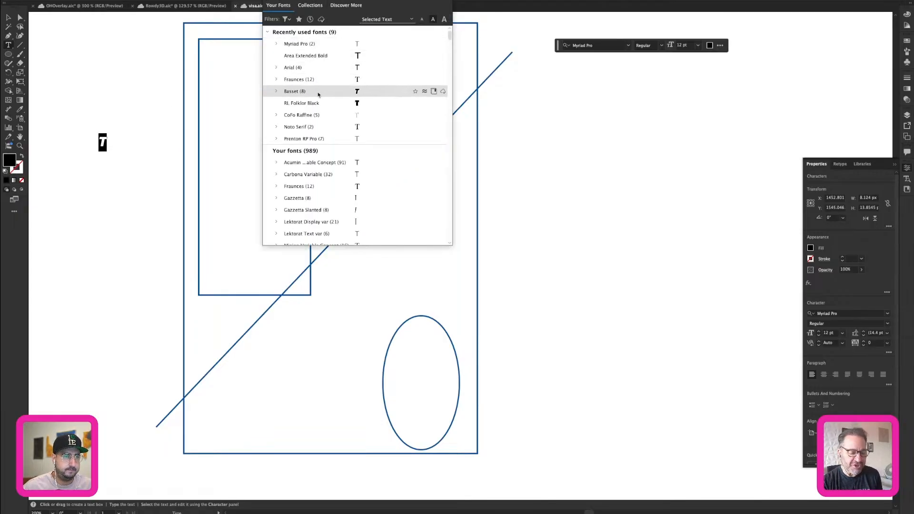
pyautogui.click(316, 103)
# Move the letter "T" into the tall rectangle and enlarge it to about 172 pt.
pyautogui.click(6, 19)
pyautogui.press('s')
pyautogui.moveTo(105, 140); pyautogui.dragTo(239, 136)
pyautogui.press('v')
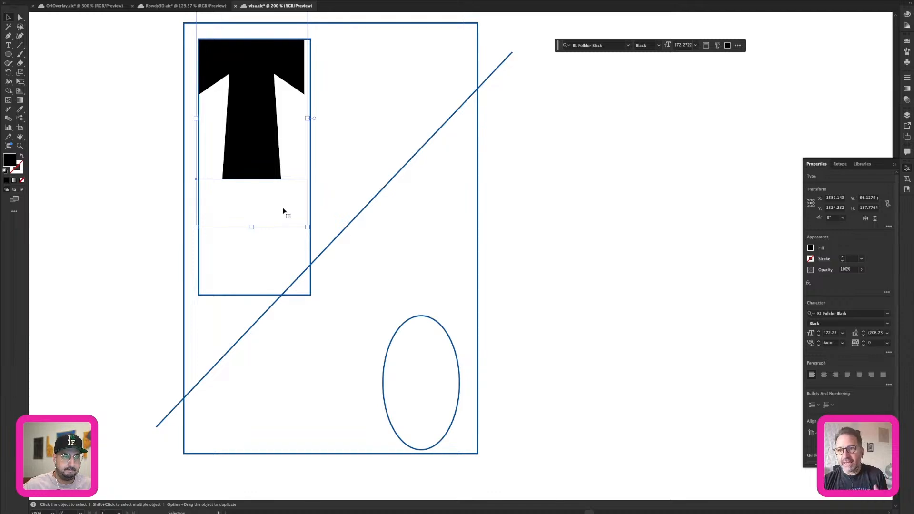
# Convert the "T" to outlines and stretch it to fill the tall rectangle.
pyautogui.press('super+shift+o')
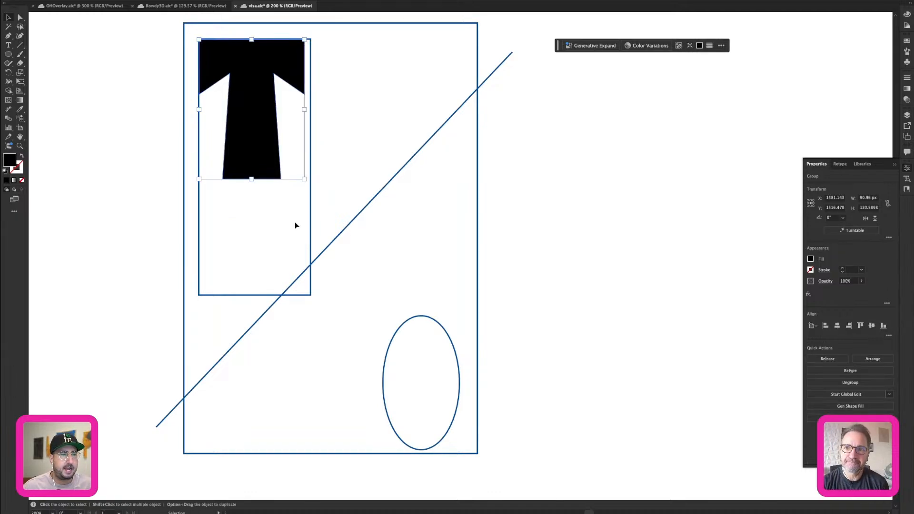
pyautogui.moveTo(304, 179); pyautogui.dragTo(311, 295)
pyautogui.click(528, 198)
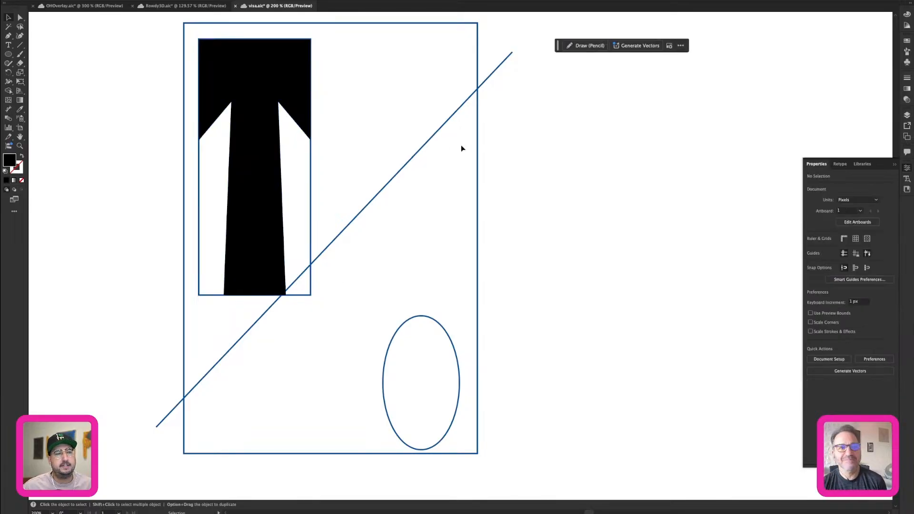
# Create an area-type block about 131 × 191 px beside the "T" and set its placeholder text in Fraunces Light.
pyautogui.press('t')
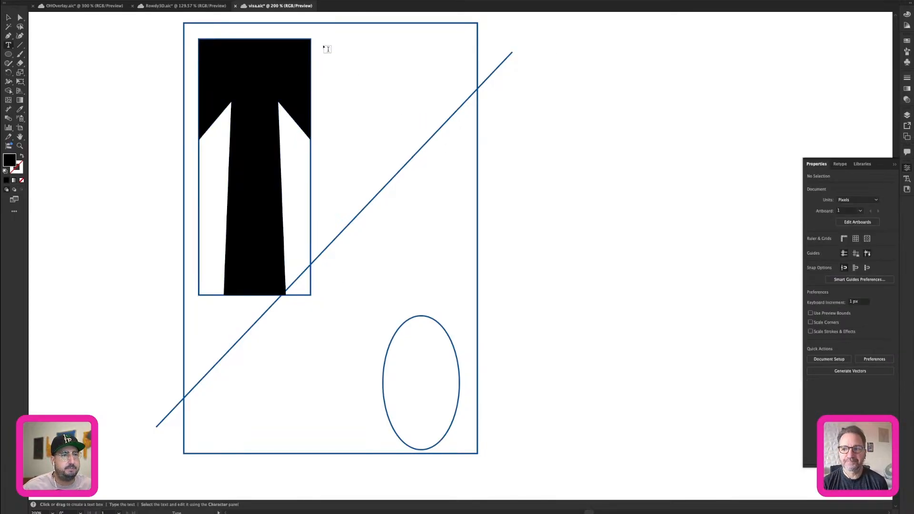
pyautogui.moveTo(314, 42); pyautogui.dragTo(466, 261)
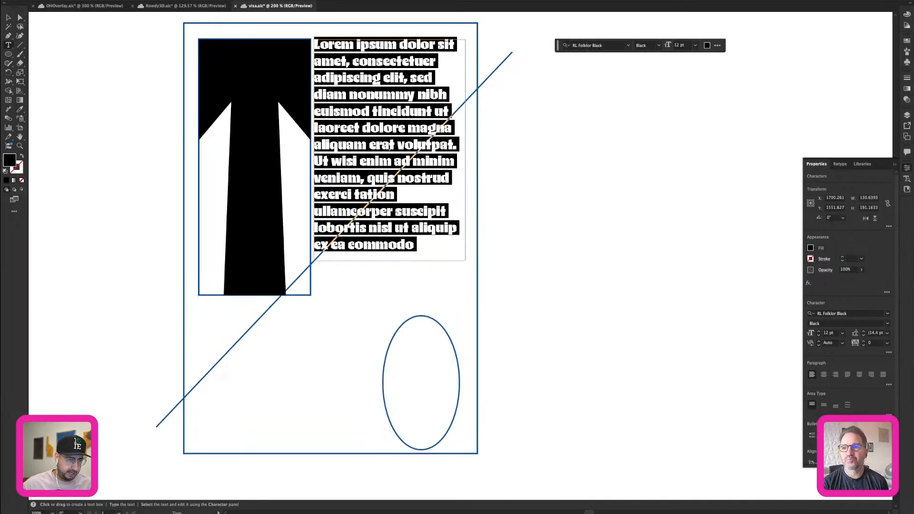
pyautogui.click(326, 1)
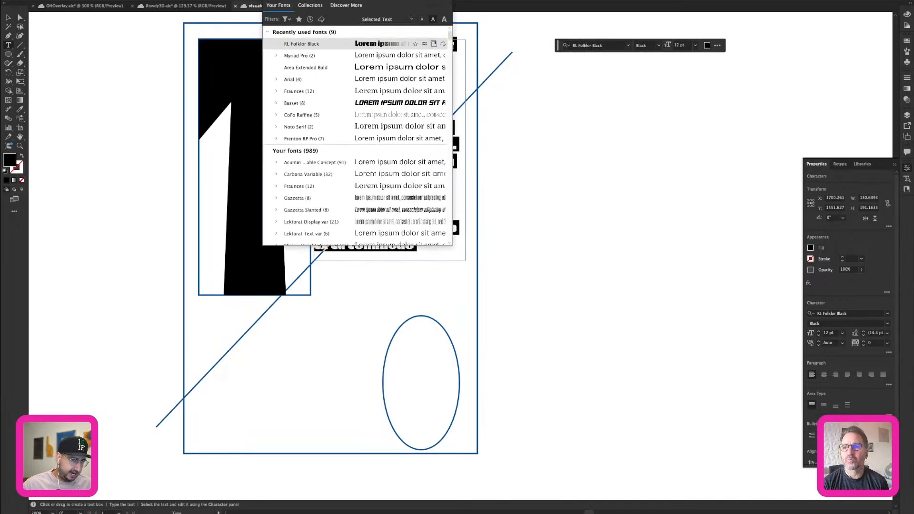
pyautogui.click(306, 91)
pyautogui.press('Escape')
pyautogui.press('super+a')
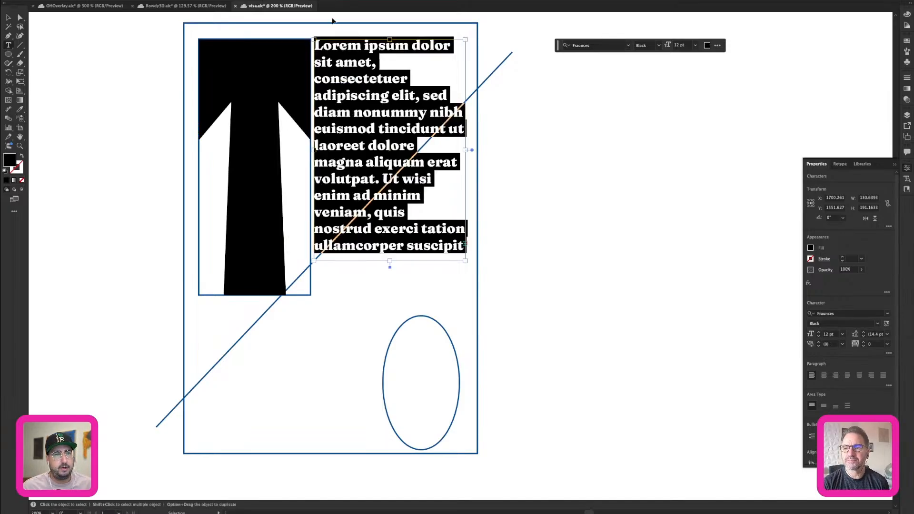
pyautogui.click(376, 2)
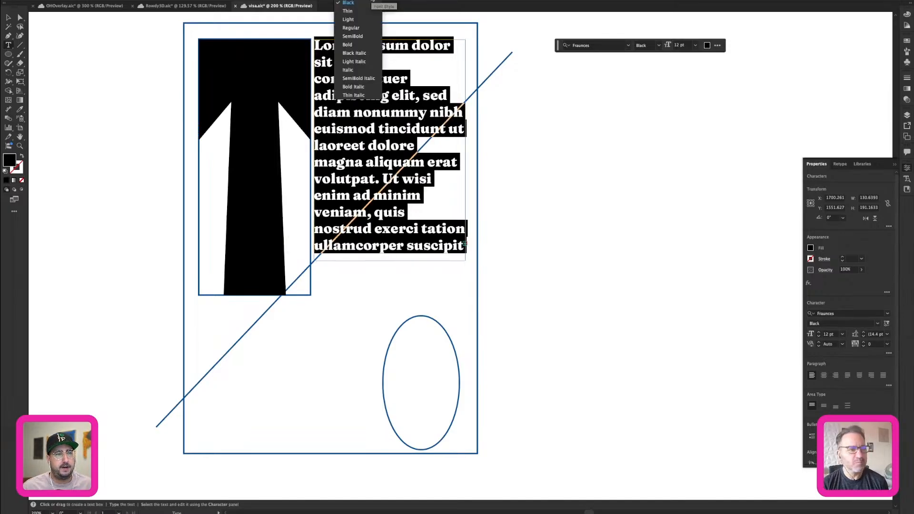
pyautogui.click(360, 21)
pyautogui.click(374, 98)
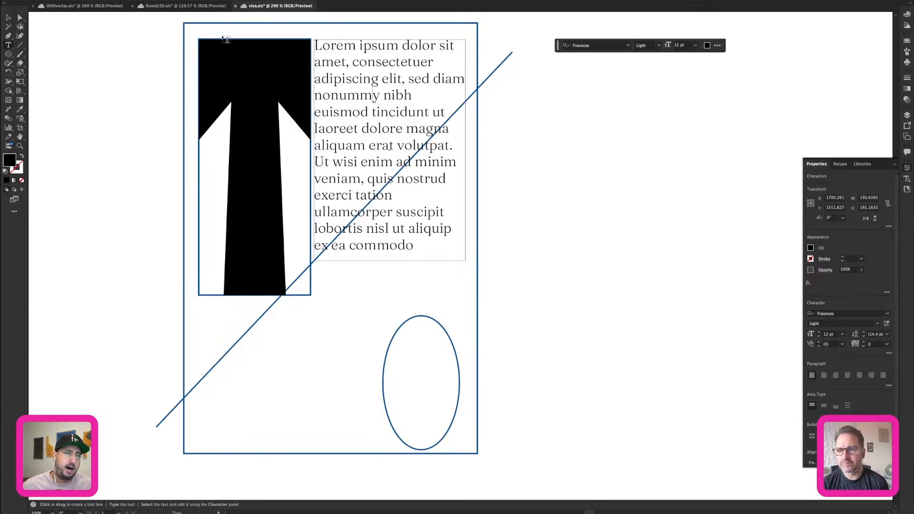
# Set the font size of all the text in the block beside the "T" to 5 pt.
pyautogui.press('super+a')
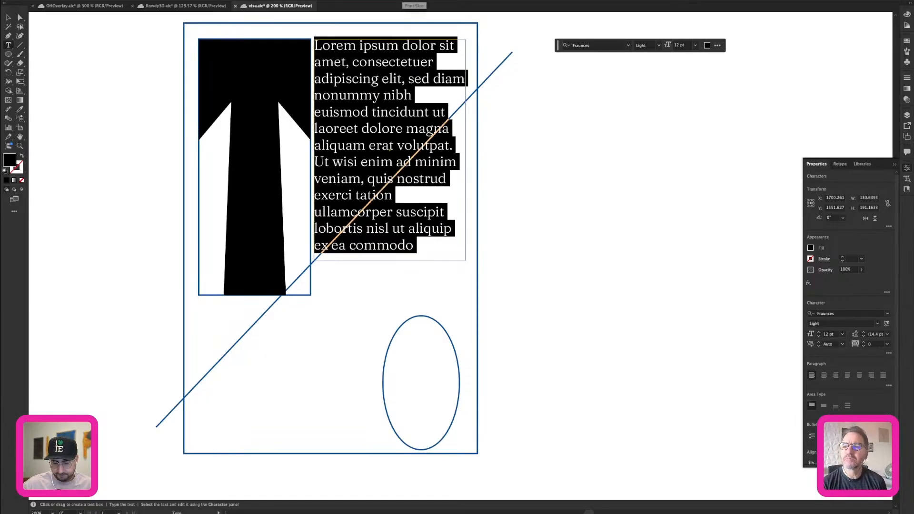
pyautogui.scroll(-6, 402, 1)
pyautogui.scroll(-1, 402, 1)
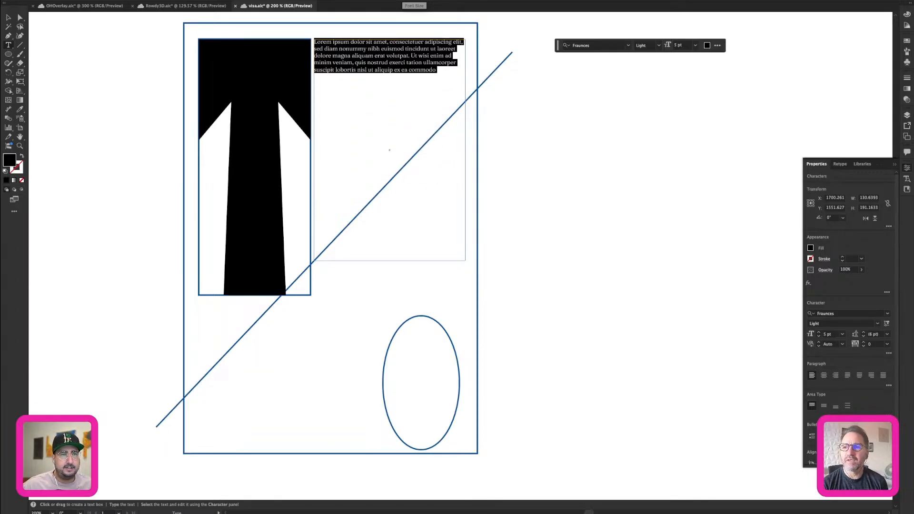
# Replace the first word "Lorem" of the text block with "hey".
pyautogui.click(329, 42)
pyautogui.doubleClick(325, 42)
pyautogui.write('heu')
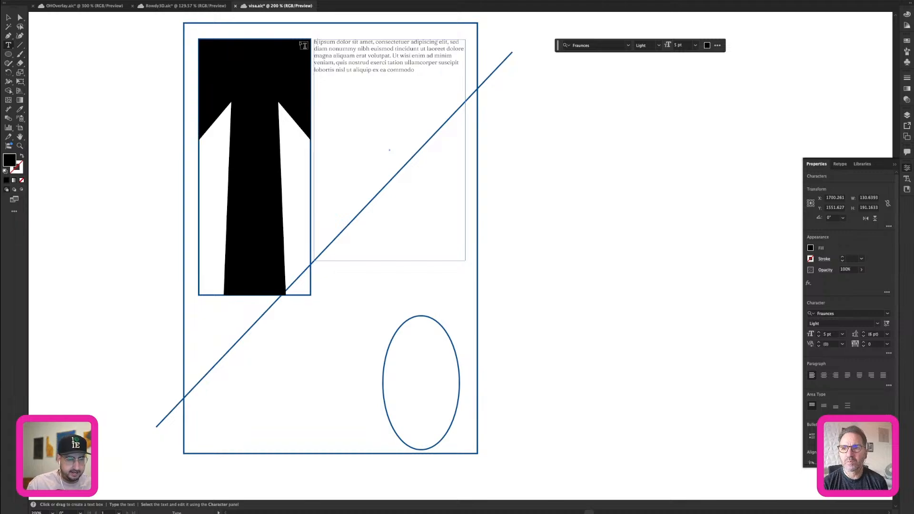
pyautogui.press('BackSpace')
pyautogui.write('y')
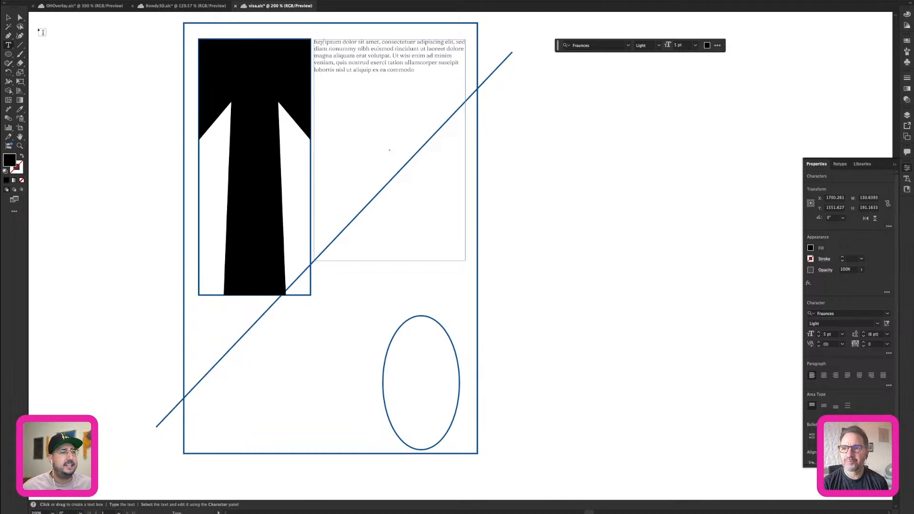
pyautogui.click(8, 19)
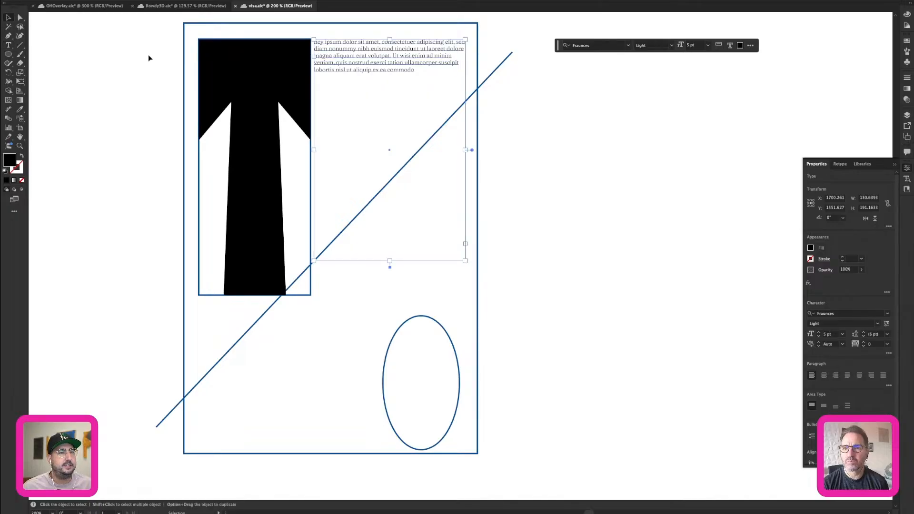
# Fill the rest of the text block with placeholder text and deselect it.
pyautogui.doubleClick(363, 54)
pyautogui.press('super+a')
pyautogui.click(148, 0)
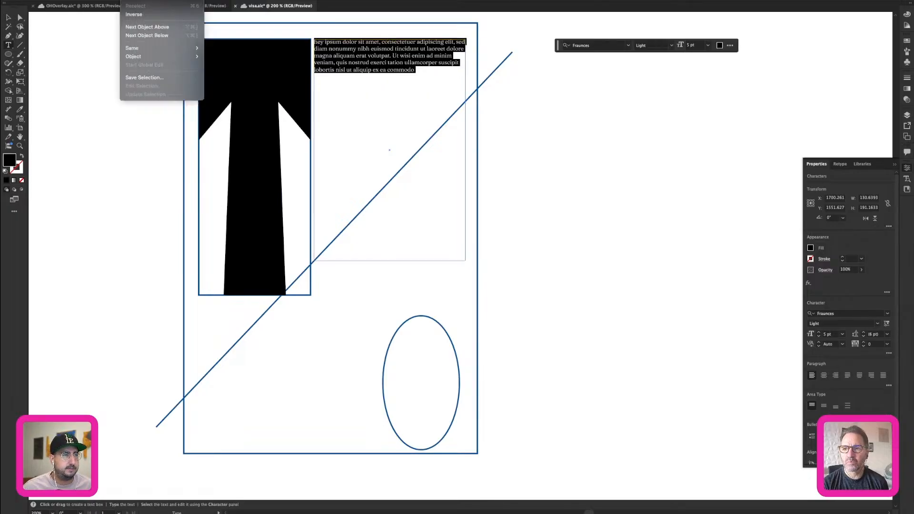
pyautogui.moveTo(112, 1)
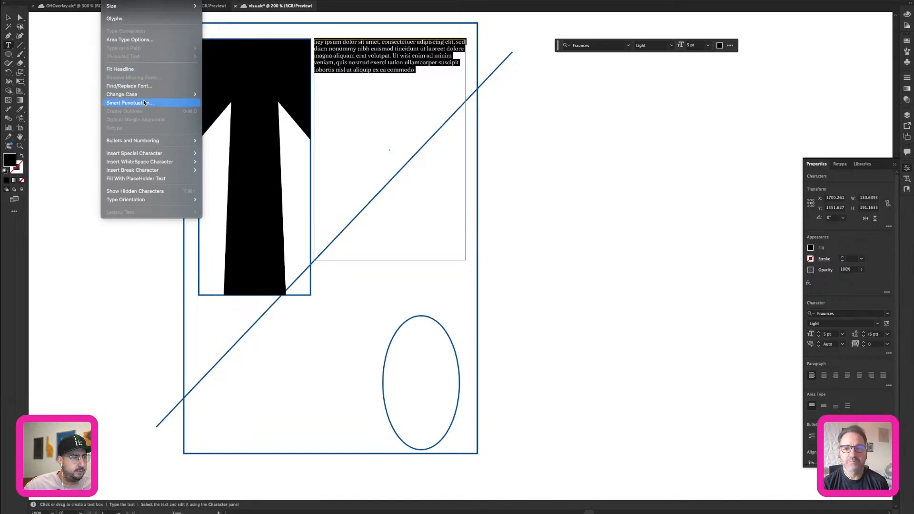
pyautogui.click(143, 179)
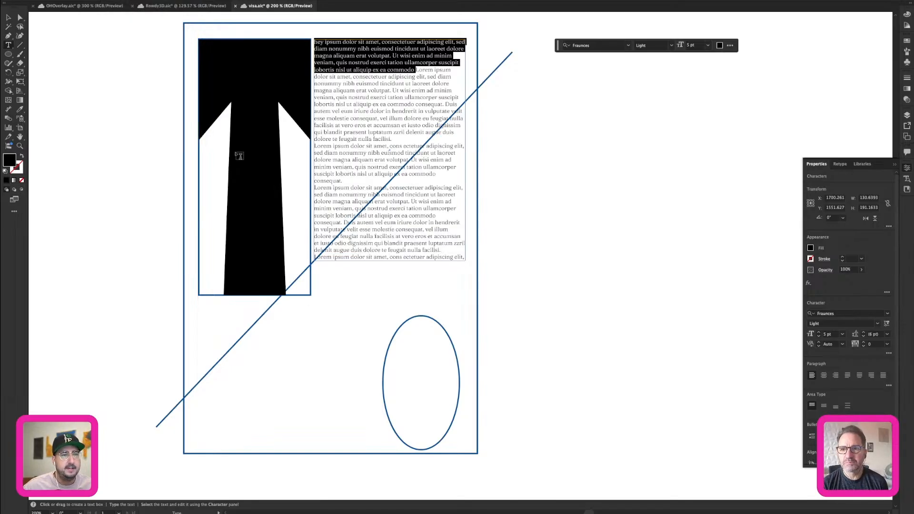
pyautogui.click(8, 20)
pyautogui.click(96, 77)
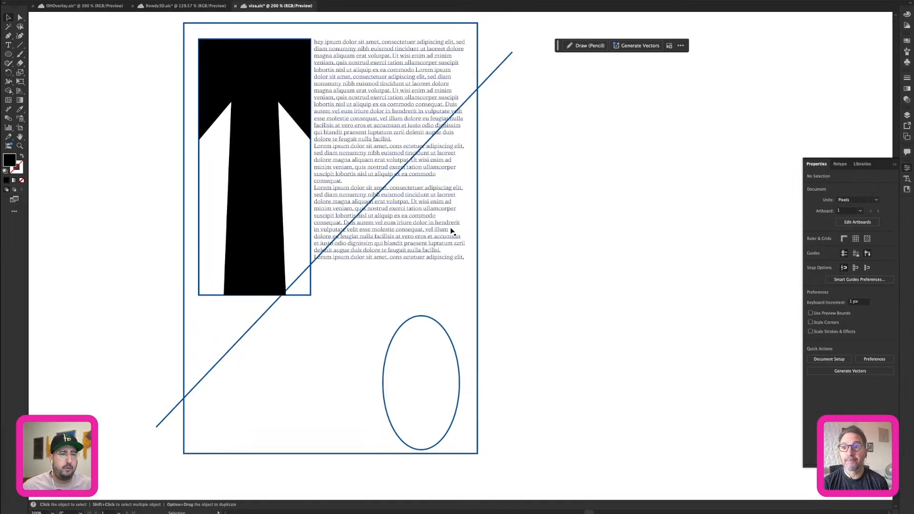
# Reshape the text frame's lower edge parallel to the diagonal line and nudge its two lower anchor points up to leave a gap.
pyautogui.press('a')
pyautogui.moveTo(465, 261); pyautogui.dragTo(466, 104)
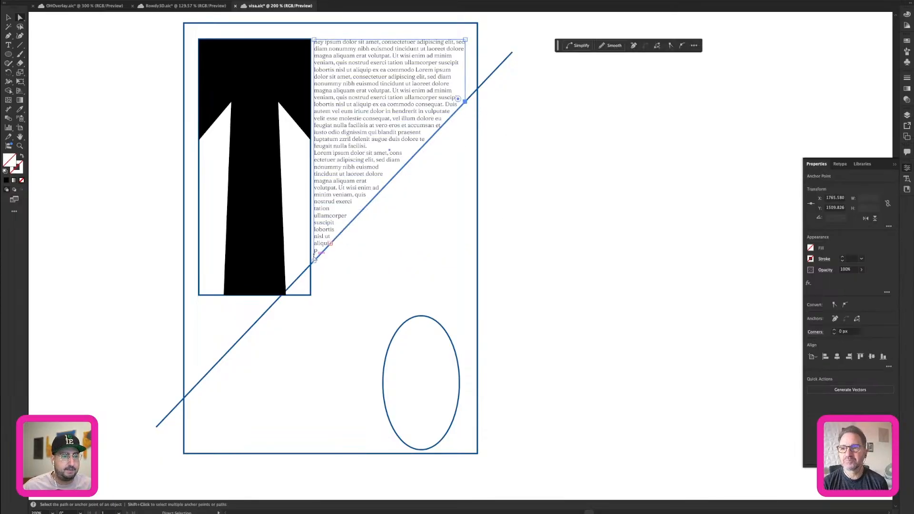
pyautogui.hotkey('shift', 'Up')
pyautogui.hotkey('shift', 'Up')
pyautogui.press('Up')
pyautogui.press('Down')
pyautogui.press('Down')
pyautogui.press('Down')
pyautogui.press('Down')
pyautogui.press('Down')
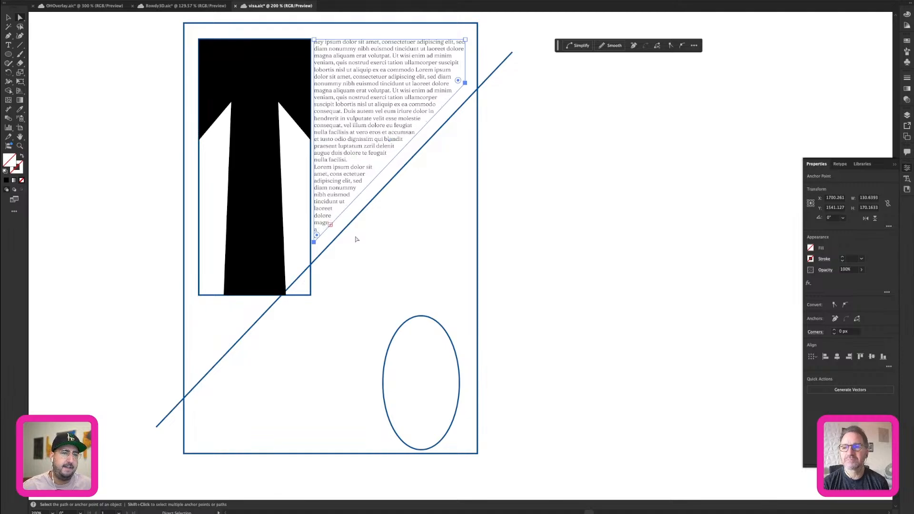
pyautogui.click(480, 141)
# Thread the overset text into a new frame on the lower side of the diagonal line.
pyautogui.press('v')
pyautogui.click(402, 75)
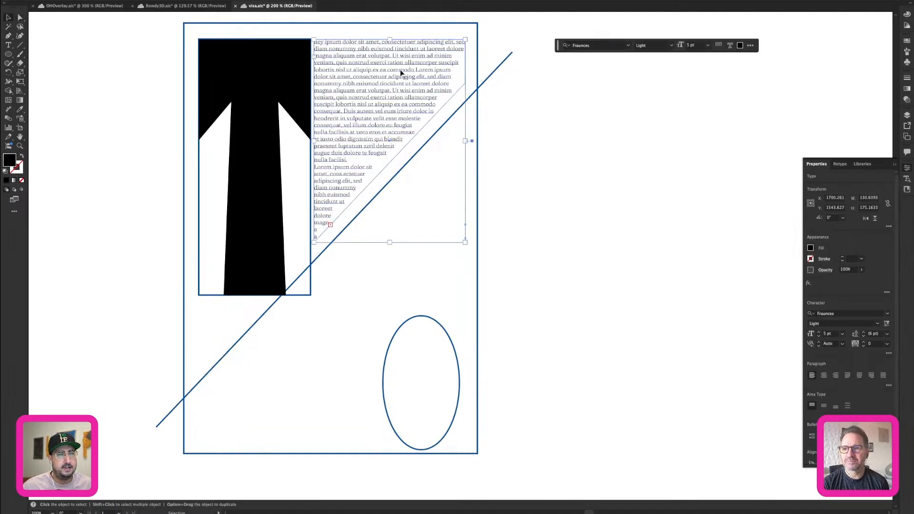
pyautogui.click(330, 224)
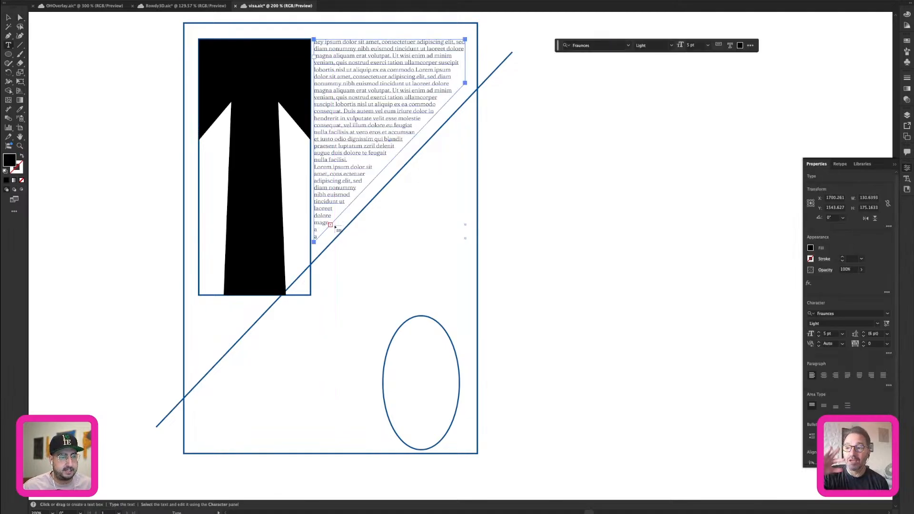
pyautogui.click(414, 231)
pyautogui.moveTo(501, 246); pyautogui.dragTo(244, 419)
# Align the threaded frame's upper anchor points along the diagonal line, and nudge that edge down to leave a gap.
pyautogui.press('a')
pyautogui.moveTo(350, 383); pyautogui.dragTo(474, 96)
pyautogui.keyDown('shift'); pyautogui.click(198, 384); pyautogui.keyUp('shift')
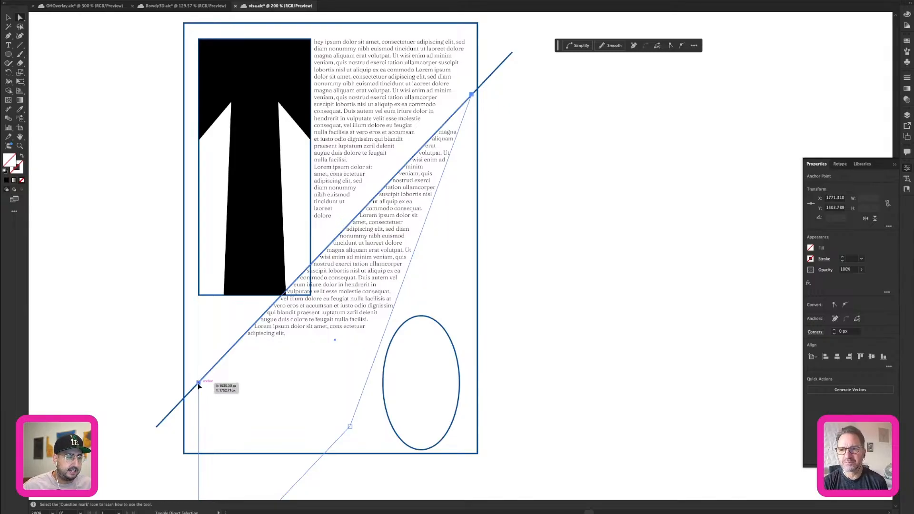
pyautogui.hotkey('shift', 'Down')
pyautogui.hotkey('shift', 'Down')
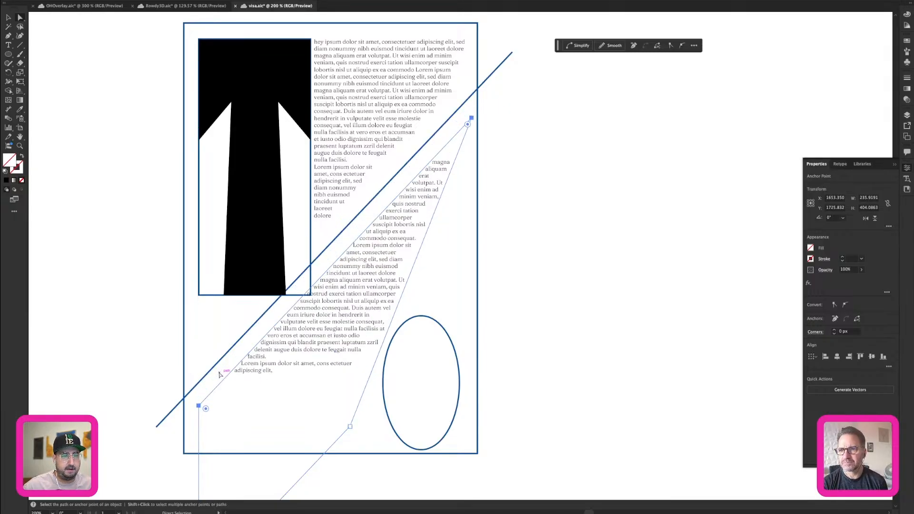
# Reshape the threaded frame by moving its two lower anchor points to the page's lower corners, just inside the page outline.
pyautogui.click(555, 271)
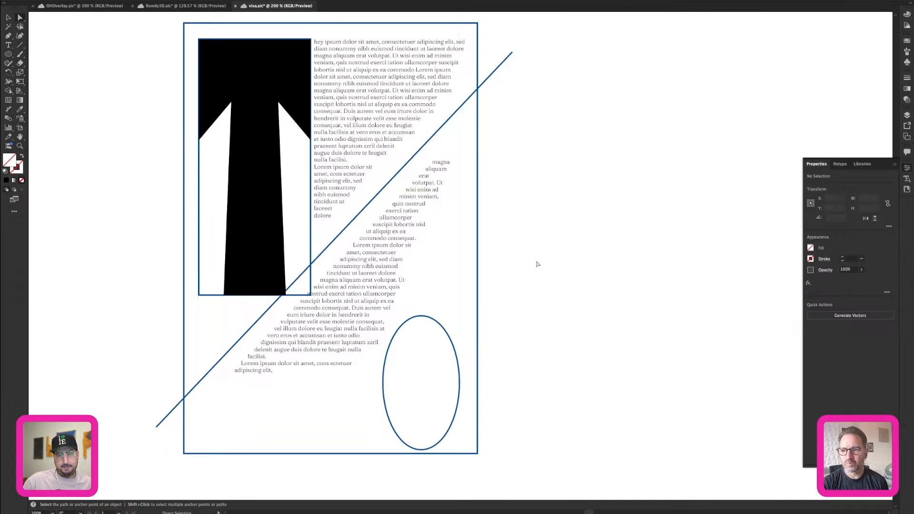
pyautogui.click(405, 252)
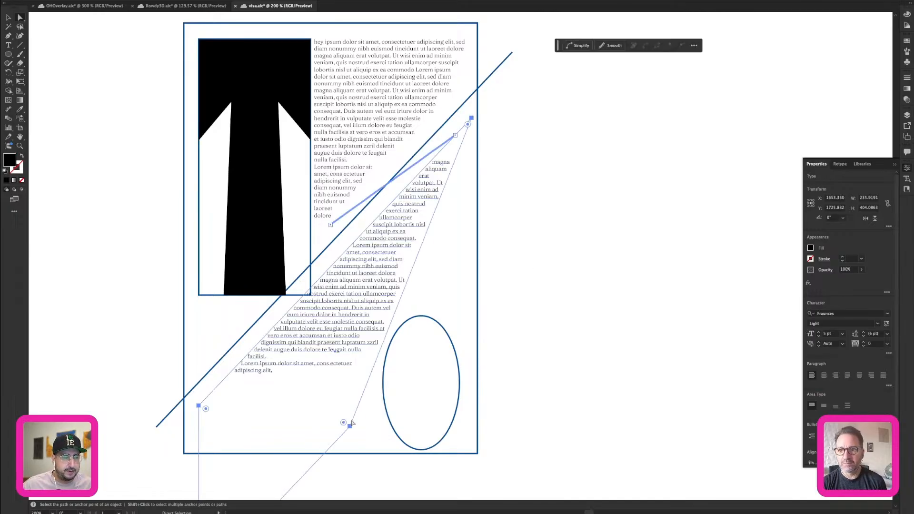
pyautogui.moveTo(351, 426); pyautogui.dragTo(470, 439)
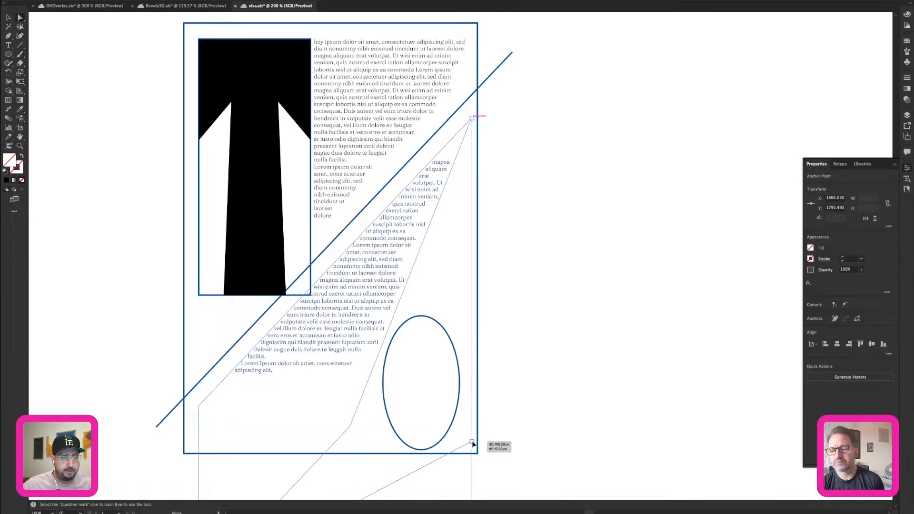
pyautogui.scroll(-3, 273, 423)
pyautogui.hscroll(-2, 273, 422)
pyautogui.scroll(-2, 273, 423)
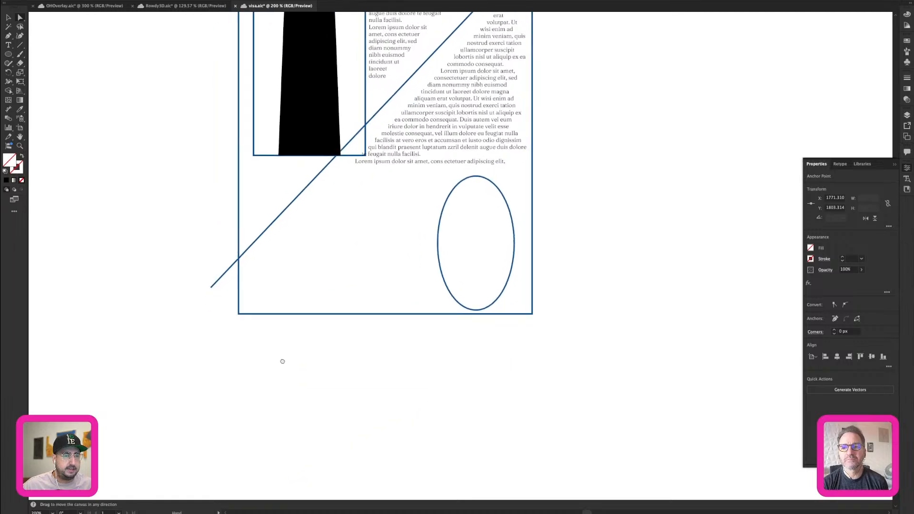
pyautogui.moveTo(257, 437); pyautogui.dragTo(254, 297)
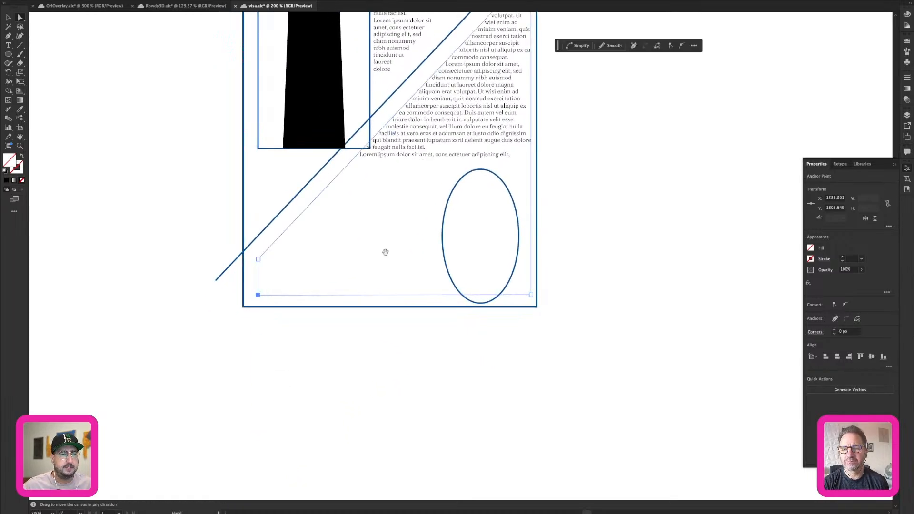
# Fill the threaded text frame with placeholder text and deselect it.
pyautogui.scroll(3, 334, 309)
pyautogui.hscroll(2, 333, 310)
pyautogui.press('v')
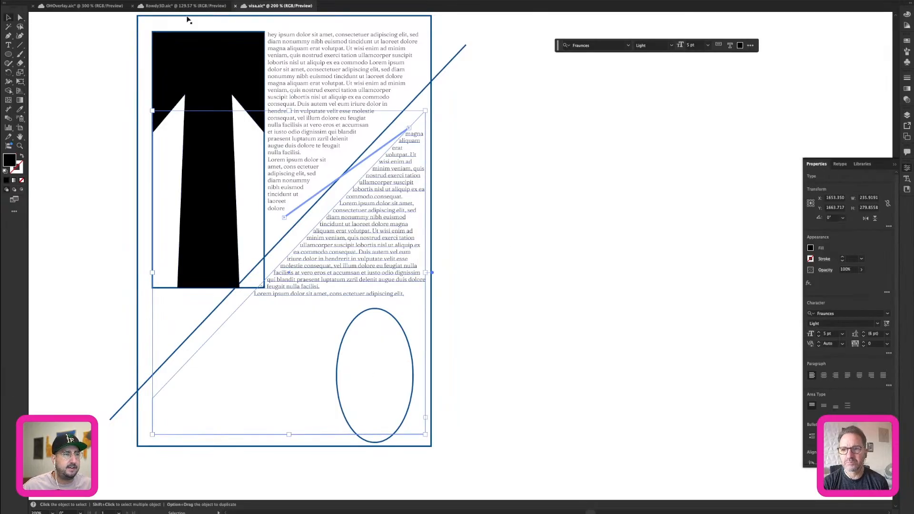
pyautogui.click(110, 0)
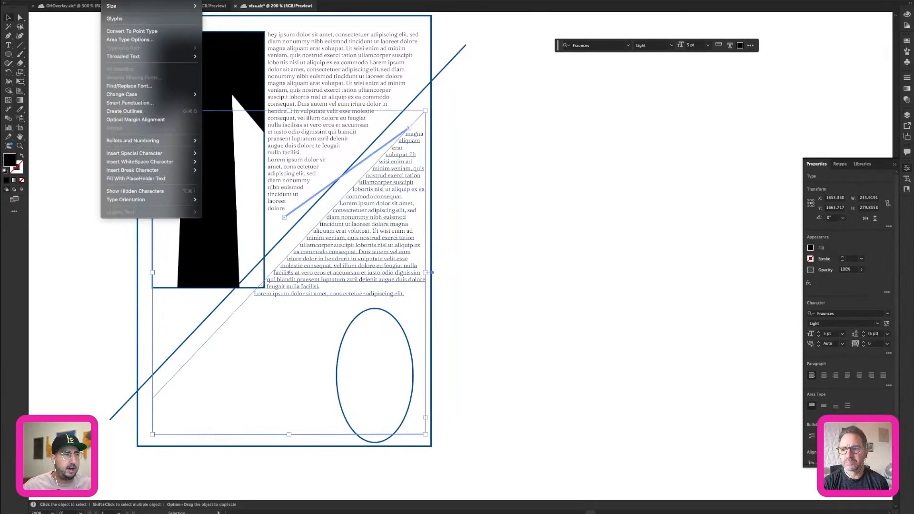
pyautogui.click(135, 179)
pyautogui.click(515, 205)
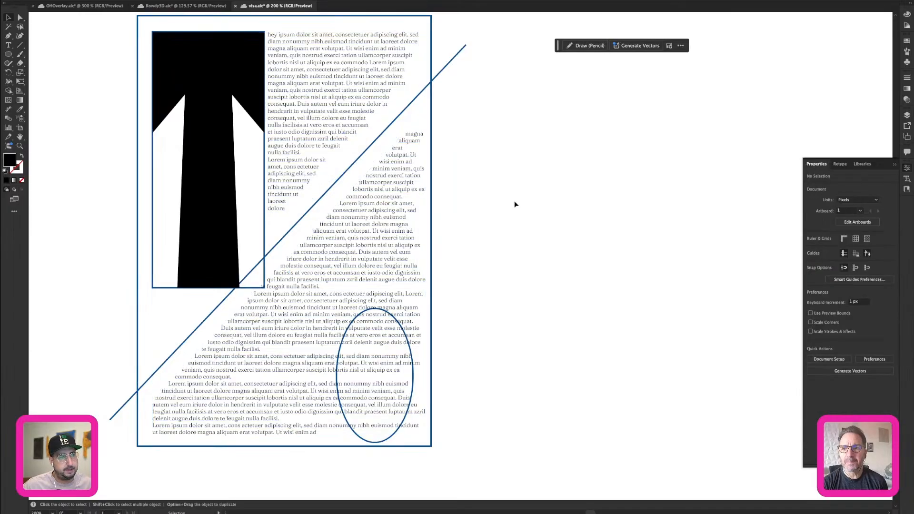
# Set the leading of "magna", the first word in the threaded frame, to 27 pt, and close the character settings.
pyautogui.press('a')
pyautogui.click(375, 200)
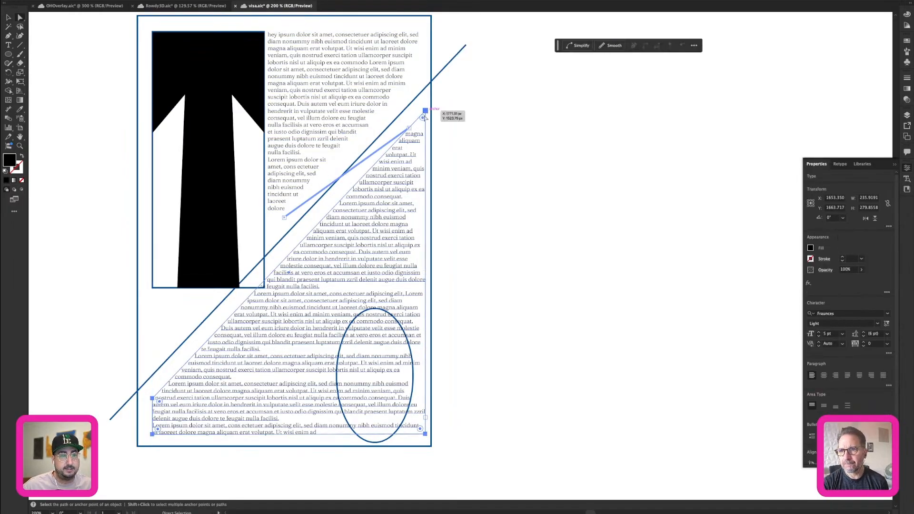
pyautogui.press('t')
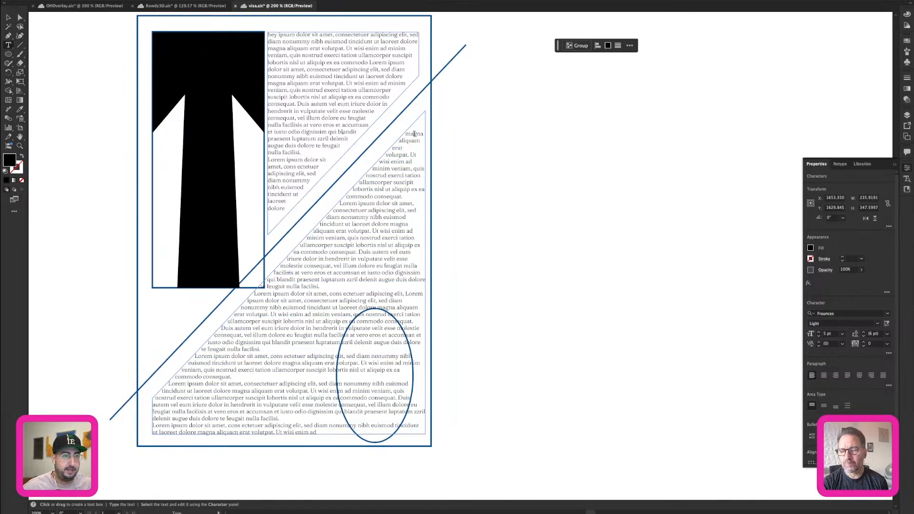
pyautogui.tripleClick(414, 134)
pyautogui.click(413, 134)
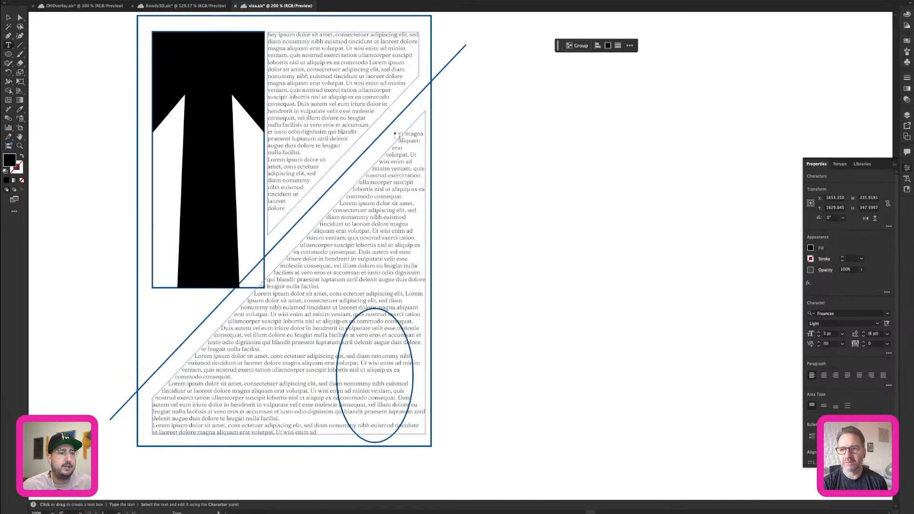
pyautogui.doubleClick(409, 134)
pyautogui.hotkey('ctrl', 't')
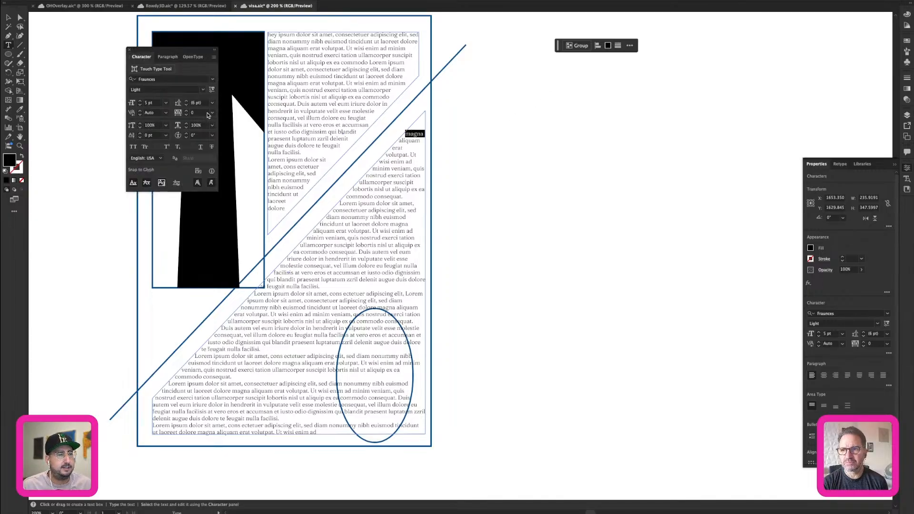
pyautogui.click(197, 103)
pyautogui.write('10')
pyautogui.press('Return')
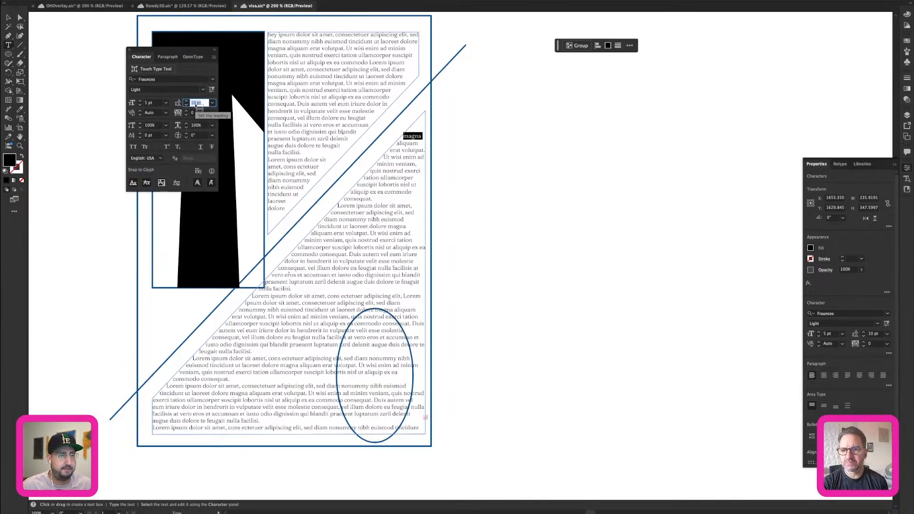
pyautogui.hotkey('shift', 'Up')
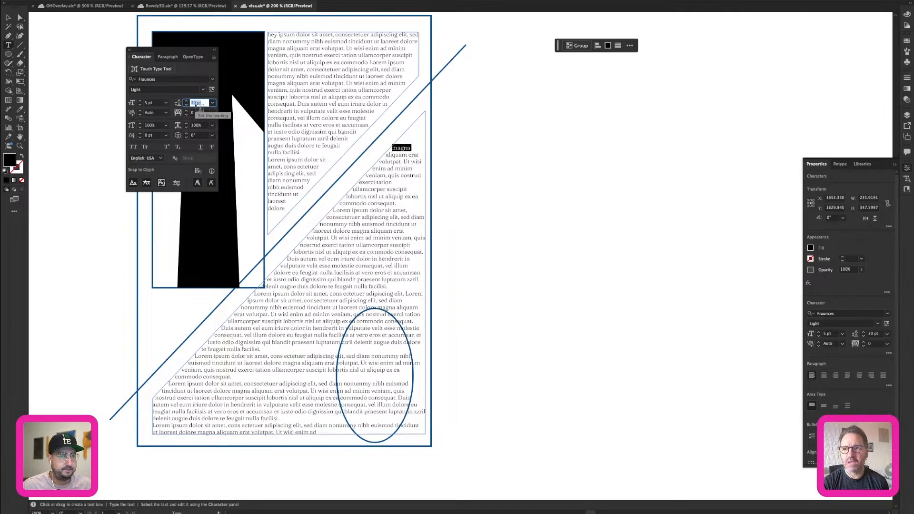
pyautogui.press('Down')
pyautogui.press('Down')
pyautogui.press('Down')
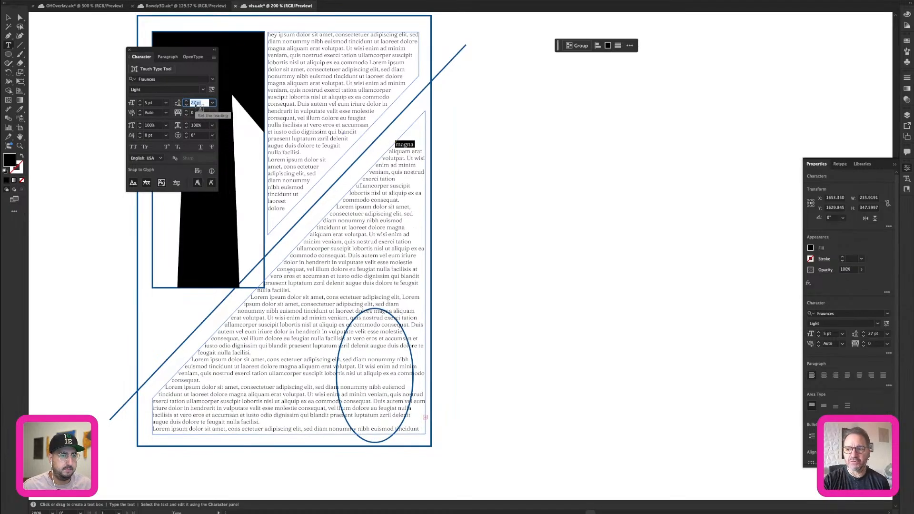
pyautogui.click(15, 16)
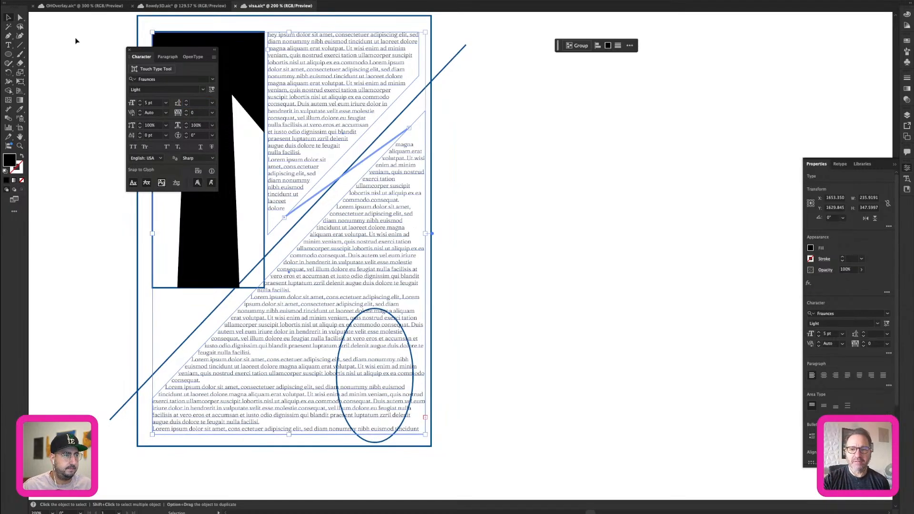
pyautogui.click(130, 51)
pyautogui.click(469, 127)
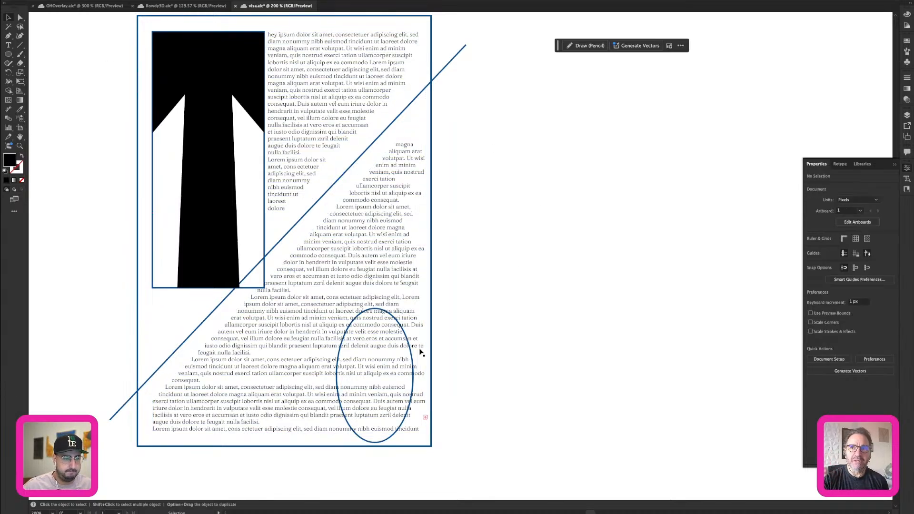
# Move the ellipse slightly up within the lower text block.
pyautogui.click(393, 317)
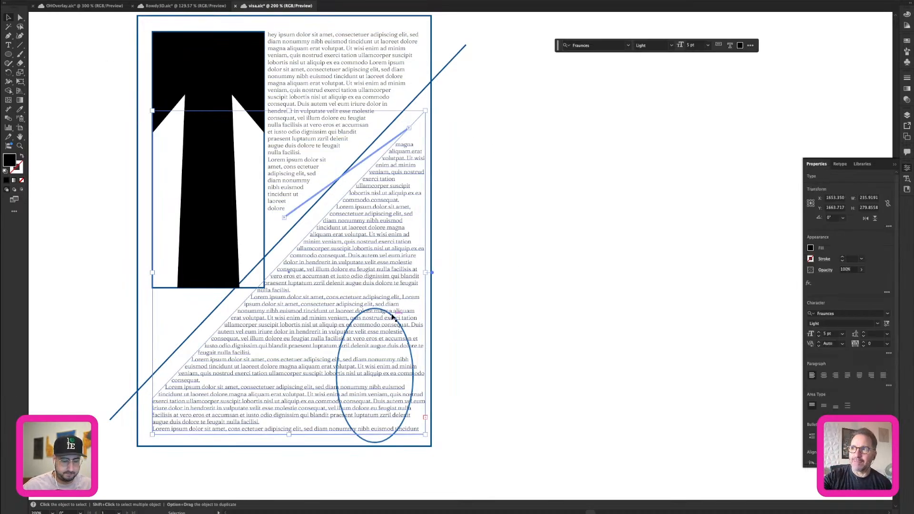
pyautogui.click(393, 317)
pyautogui.moveTo(375, 308); pyautogui.dragTo(398, 311)
pyautogui.press('super+z')
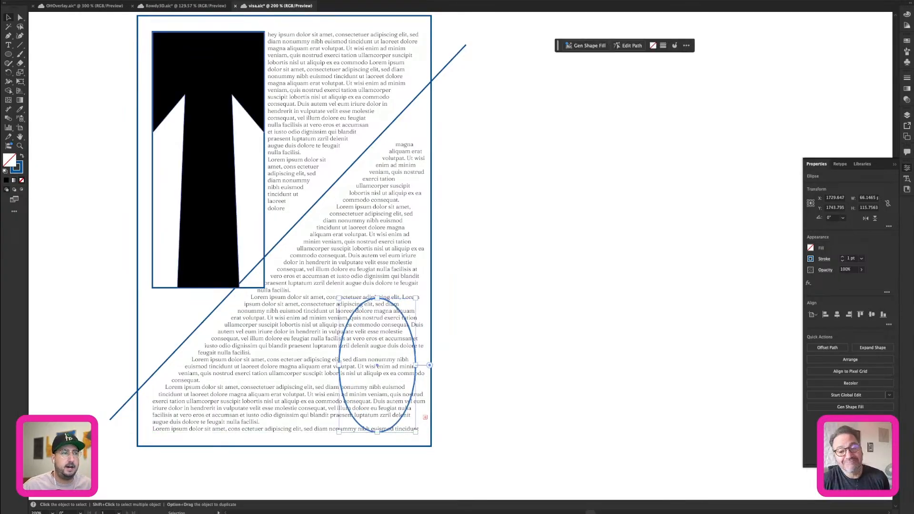
# Apply a text wrap to the ellipse so the threaded text flows around it.
pyautogui.click(109, 0)
pyautogui.moveTo(89, 0)
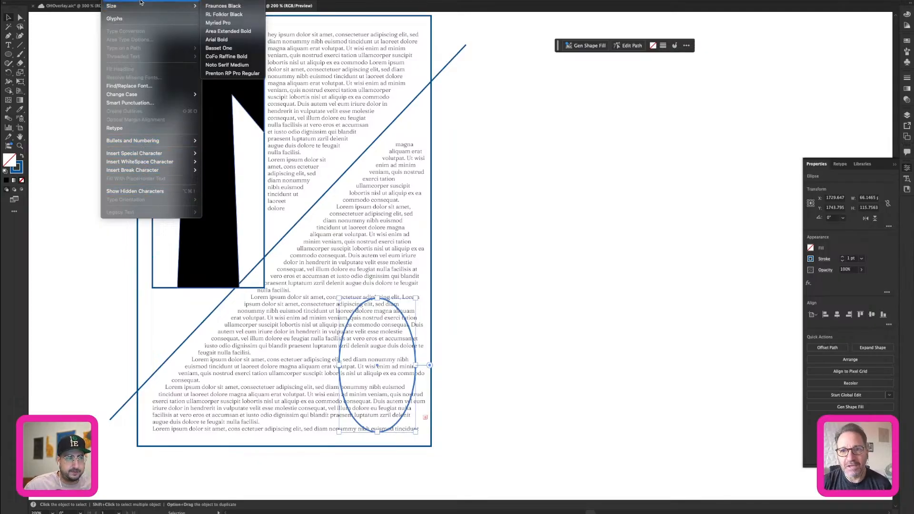
pyautogui.moveTo(153, 144)
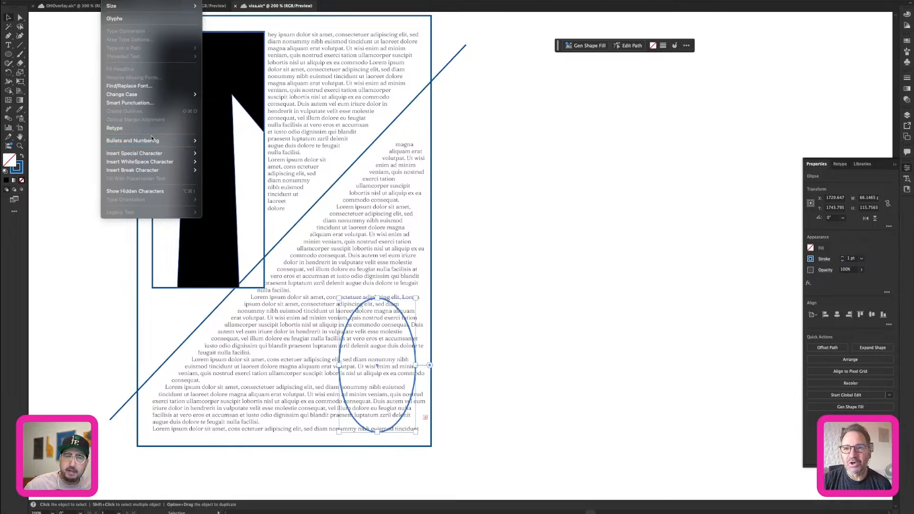
pyautogui.moveTo(192, 0)
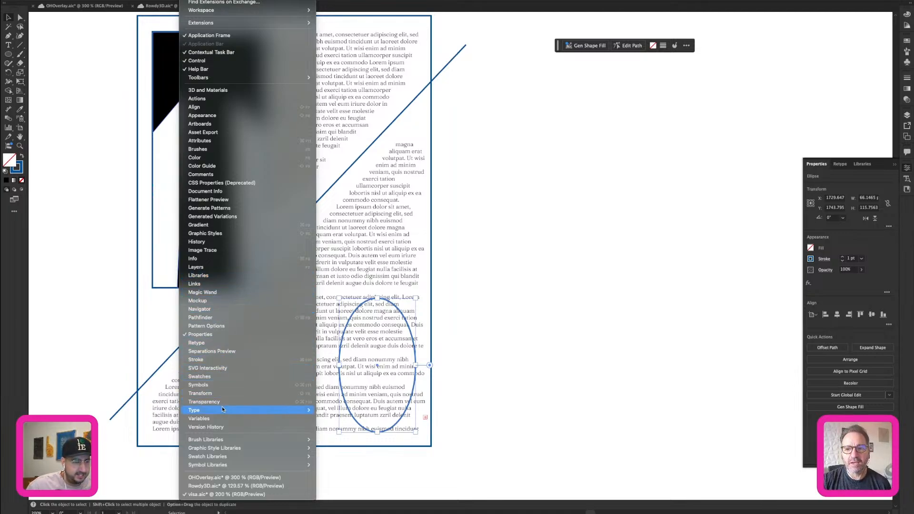
pyautogui.moveTo(225, 410)
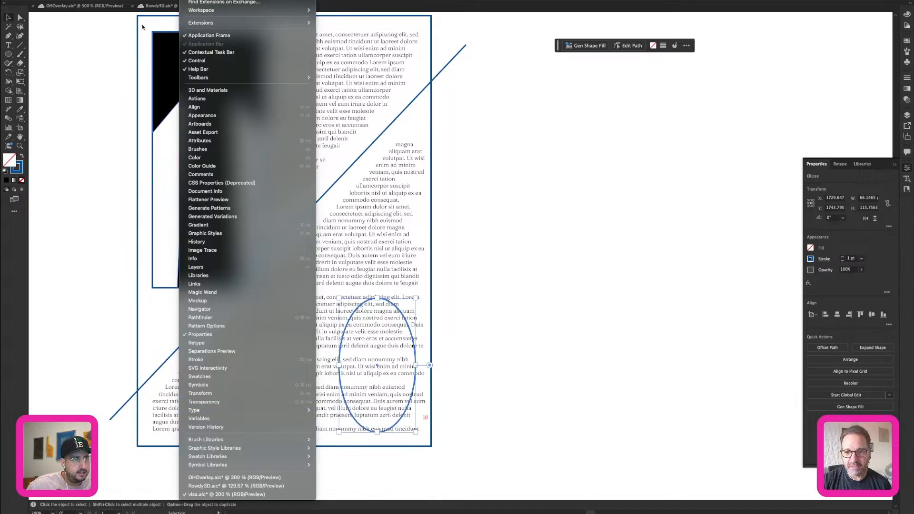
pyautogui.moveTo(90, 0)
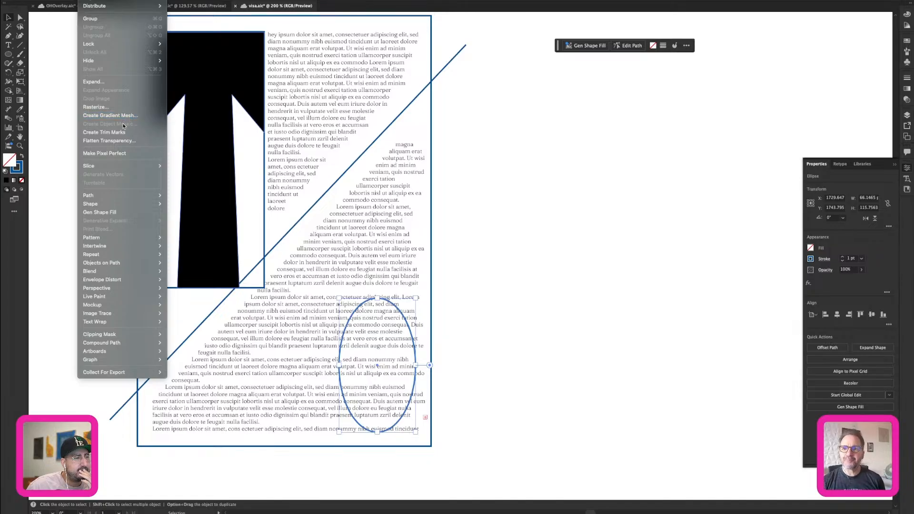
pyautogui.moveTo(121, 204)
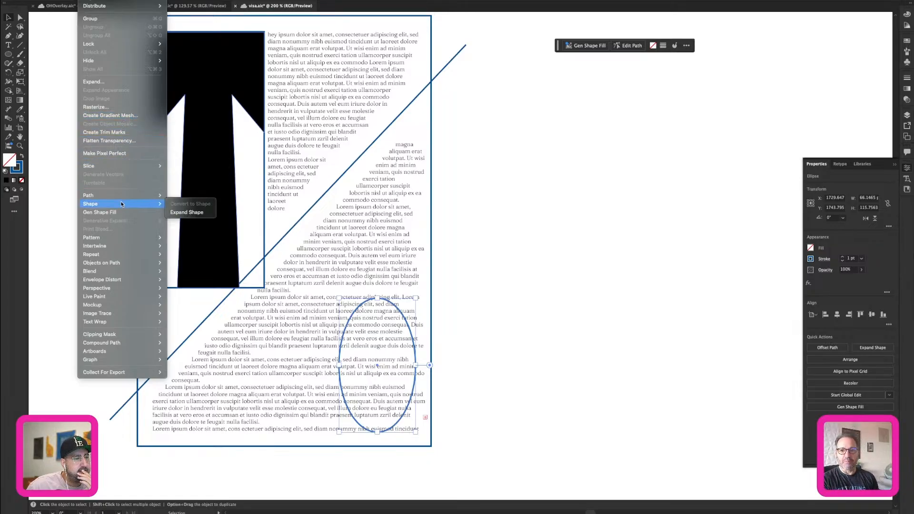
pyautogui.moveTo(118, 254)
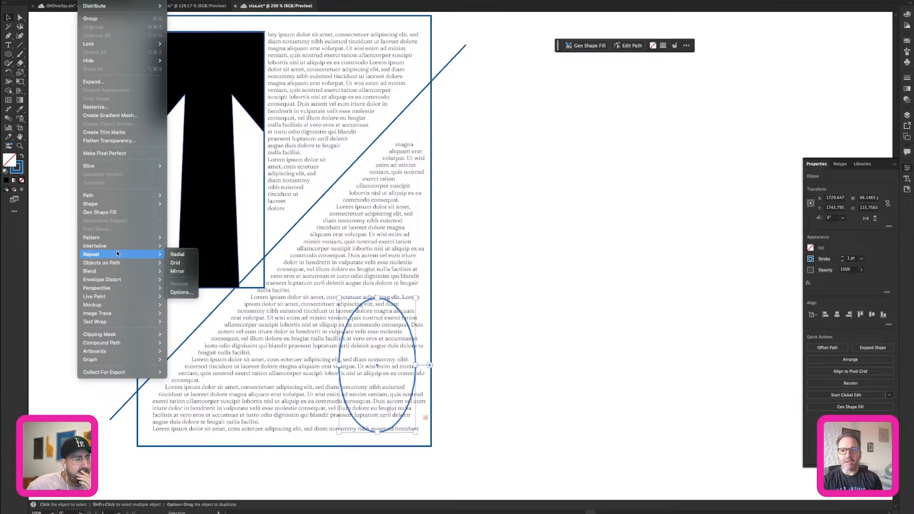
pyautogui.moveTo(114, 322)
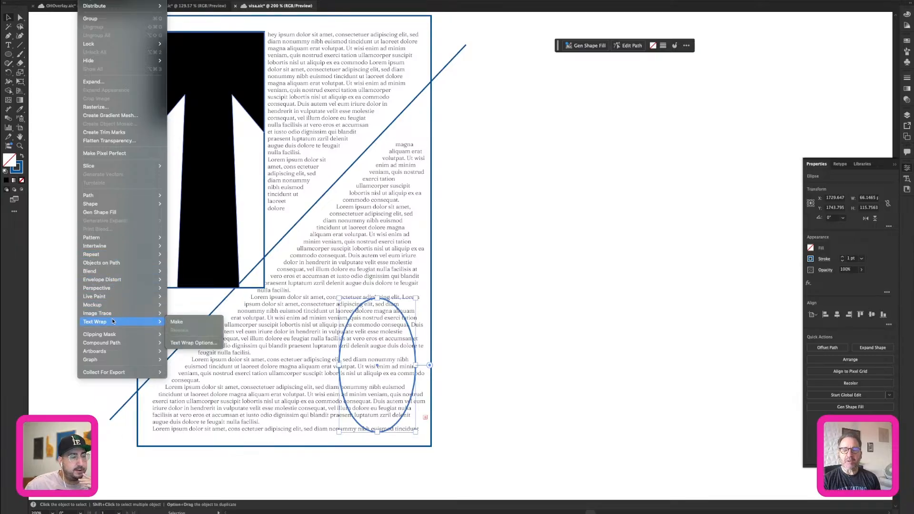
pyautogui.click(175, 322)
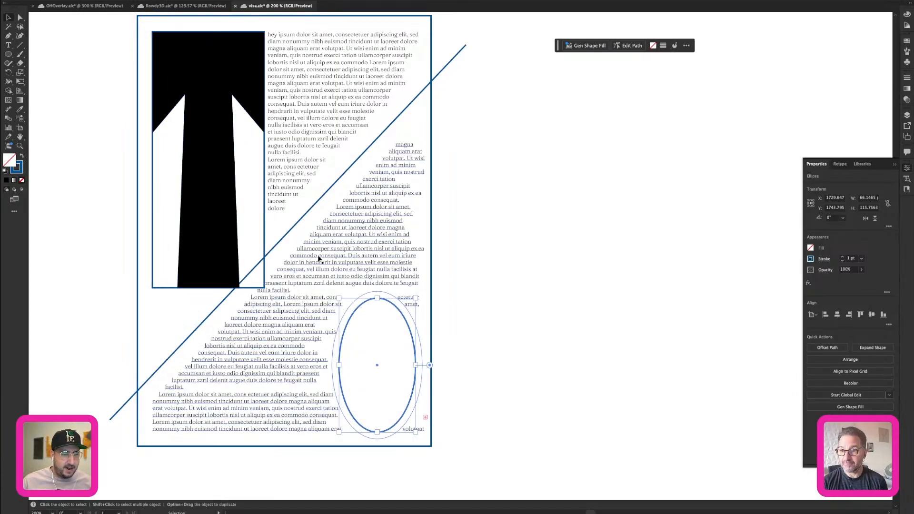
# Nudge the wrapped ellipse about 3 px to the right.
pyautogui.hotkey('shift', 'Right')
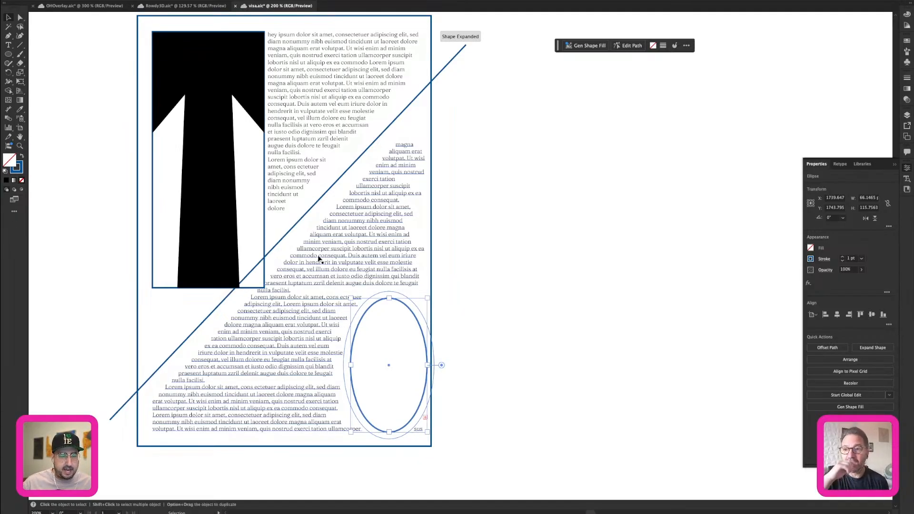
pyautogui.press('Right')
pyautogui.press('Right')
pyautogui.press('Right')
pyautogui.press('Left')
pyautogui.press('Left')
pyautogui.press('Left')
pyautogui.press('Left')
pyautogui.press('Left')
pyautogui.press('Left')
pyautogui.press('Left')
pyautogui.press('Left')
pyautogui.press('Left')
pyautogui.press('Left')
pyautogui.press('Left')
pyautogui.press('Left')
pyautogui.press('Left')
pyautogui.press('Left')
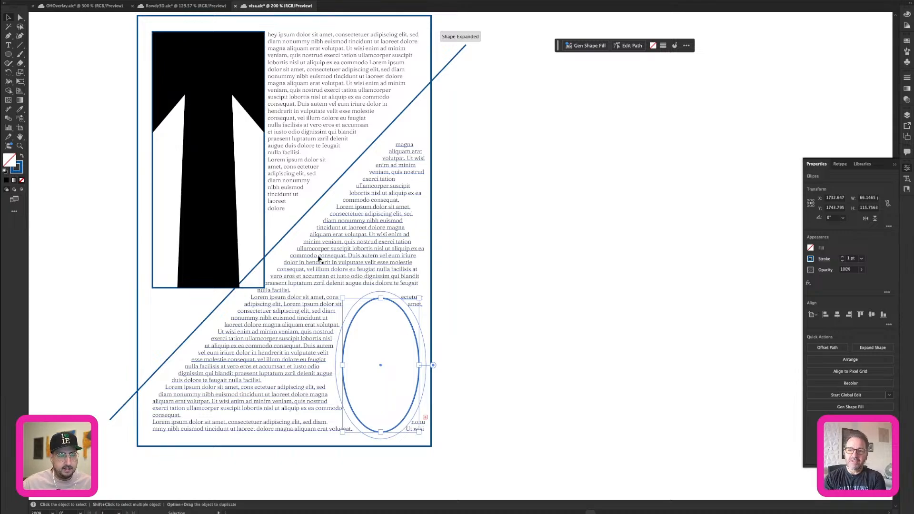
# Shift the ellipse around inside the text block to test the wrap, return it to its place and deselect it.
pyautogui.hotkey('shift', 'Left')
pyautogui.hotkey('shift', 'Up')
pyautogui.hotkey('shift', 'Up')
pyautogui.hotkey('shift', 'Left')
pyautogui.hotkey('shift', 'Left')
pyautogui.hotkey('shift', 'Left')
pyautogui.hotkey('shift', 'Left')
pyautogui.hotkey('shift', 'Right')
pyautogui.hotkey('shift', 'Right')
pyautogui.hotkey('shift', 'Down')
pyautogui.hotkey('shift', 'Right')
pyautogui.hotkey('shift', 'Right')
pyautogui.hotkey('shift', 'Right')
pyautogui.hotkey('shift', 'Down')
pyautogui.hotkey('shift', 'Right')
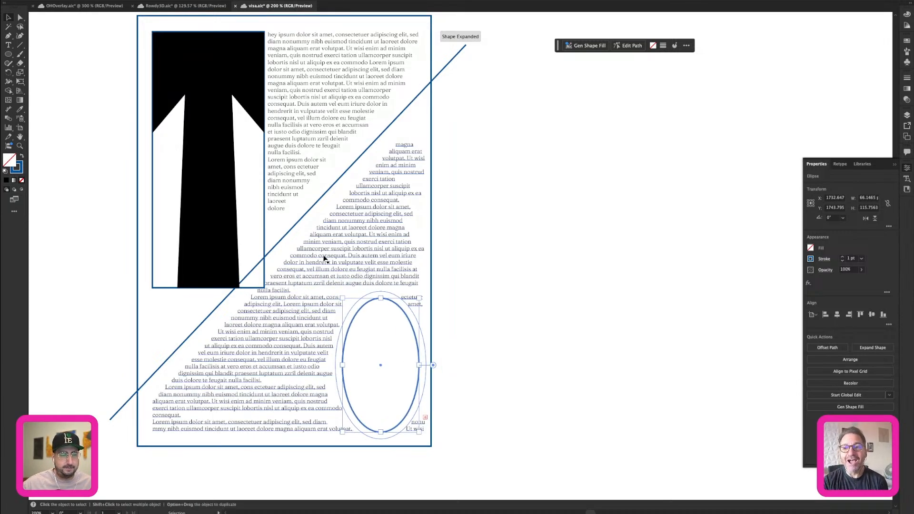
pyautogui.click(449, 267)
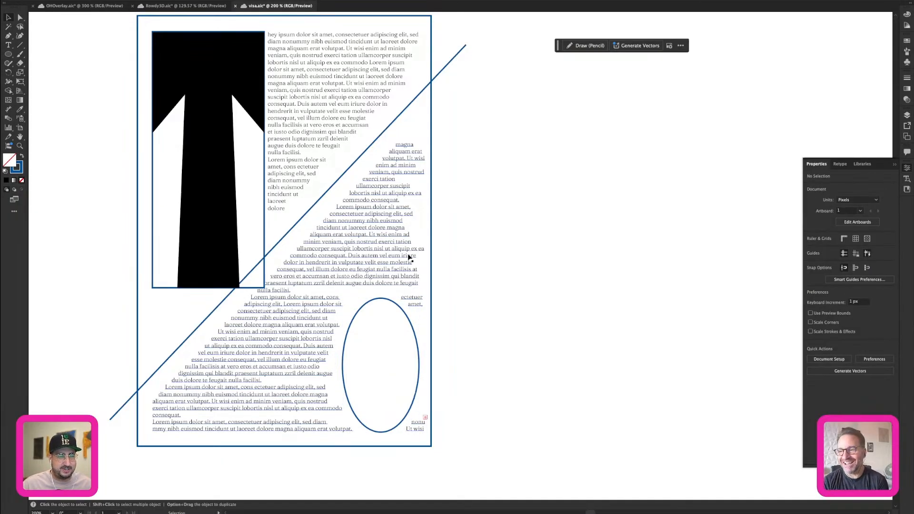
# Move the threaded frame's lower-right anchor point about 15 px left to clear the stray words beside the ellipse.
pyautogui.click(410, 258)
pyautogui.press('a')
pyautogui.click(426, 434)
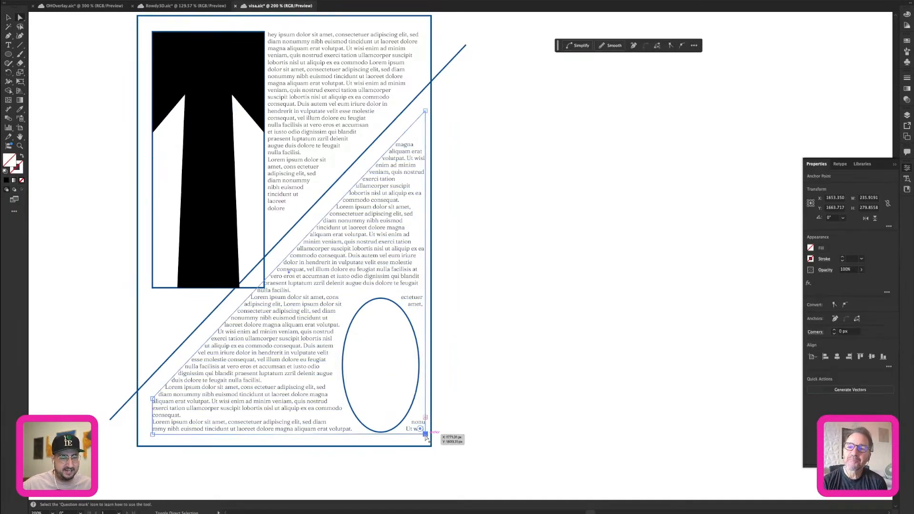
pyautogui.hotkey('shift', 'Left')
pyautogui.press('Left')
pyautogui.press('Left')
pyautogui.press('Left')
pyautogui.press('Left')
pyautogui.press('Left')
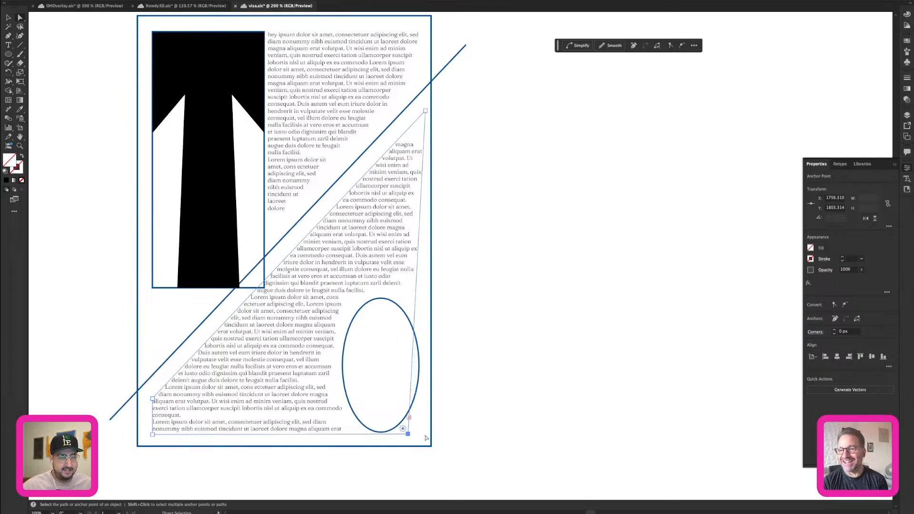
pyautogui.click(426, 438)
# Nudge the ellipse a few pixels right toward the page edge and deselect it.
pyautogui.press('v')
pyautogui.click(404, 309)
pyautogui.hotkey('shift', 'Right')
pyautogui.press('Left')
pyautogui.press('Left')
pyautogui.press('Left')
pyautogui.press('Left')
pyautogui.press('Left')
pyautogui.press('Left')
pyautogui.click(522, 256)
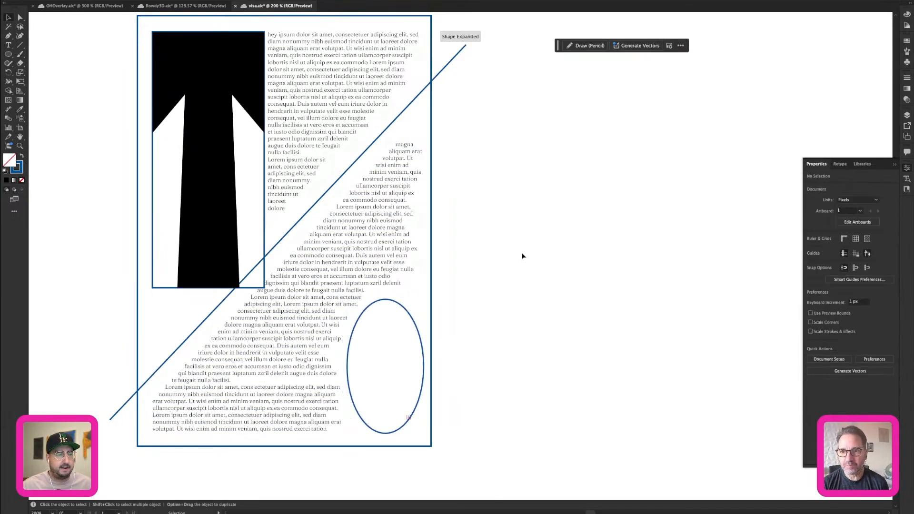
# Fill the ellipse at the page's lower right with a brown swatch from the recent colors and deselect it.
pyautogui.press('z')
pyautogui.keyDown('alt'); pyautogui.click(443, 223); pyautogui.keyUp('alt')
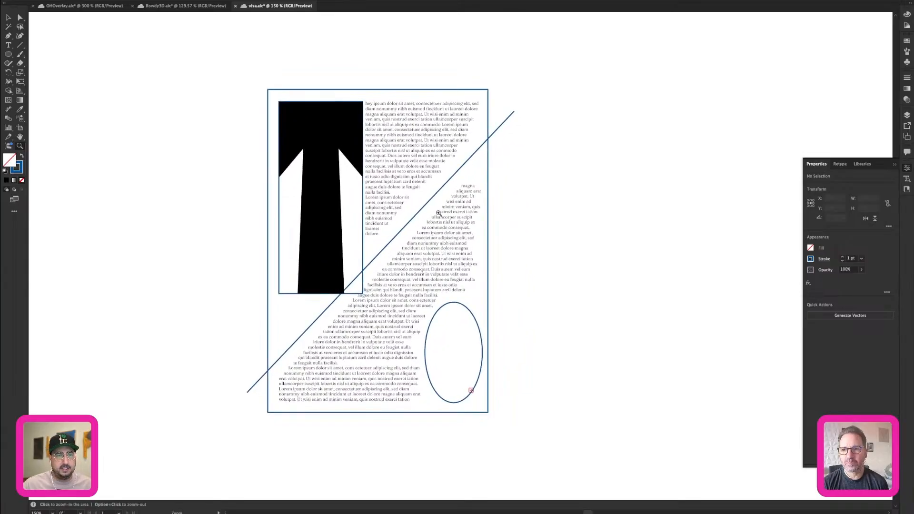
pyautogui.press('v')
pyautogui.click(340, 131)
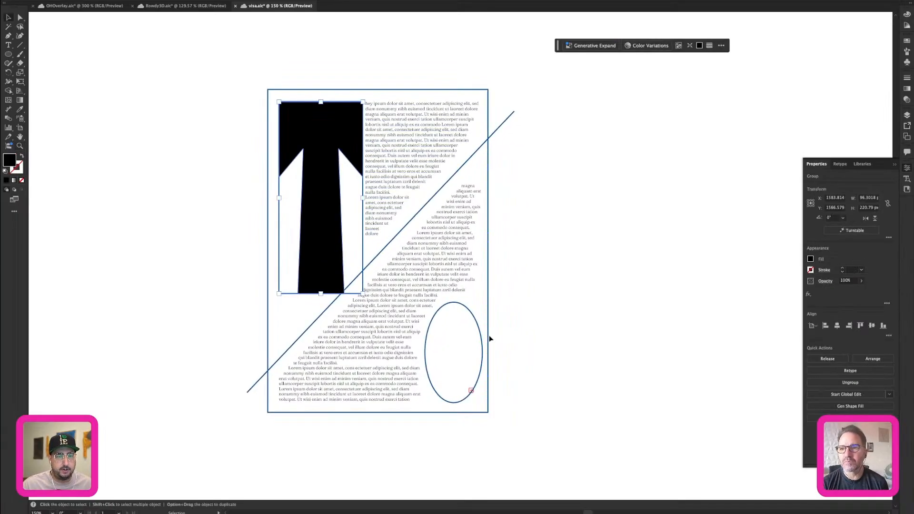
pyautogui.click(473, 317)
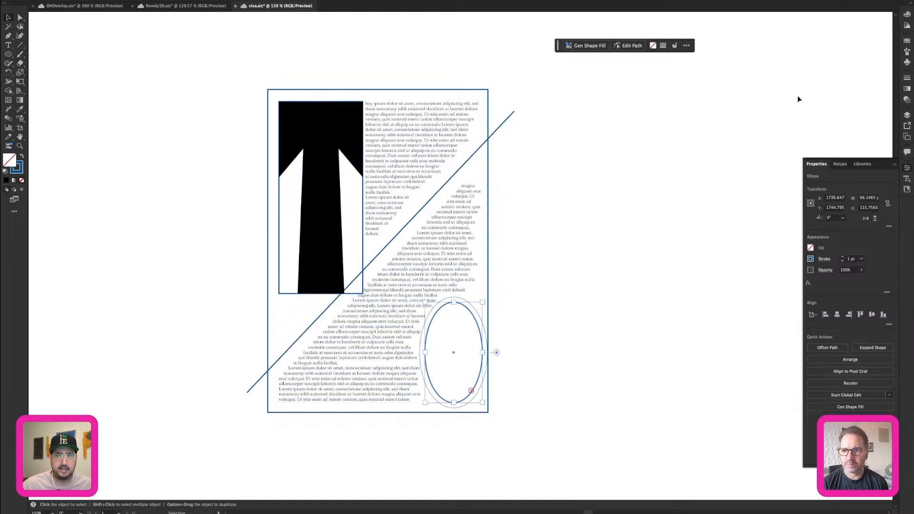
pyautogui.click(907, 40)
pyautogui.click(853, 71)
pyautogui.click(567, 217)
# Select the giant T, both threaded text frames and the brown ellipse together, and place a copy of them beside the page, without the guide lines.
pyautogui.click(351, 143)
pyautogui.keyDown('shift'); pyautogui.click(449, 120); pyautogui.keyUp('shift')
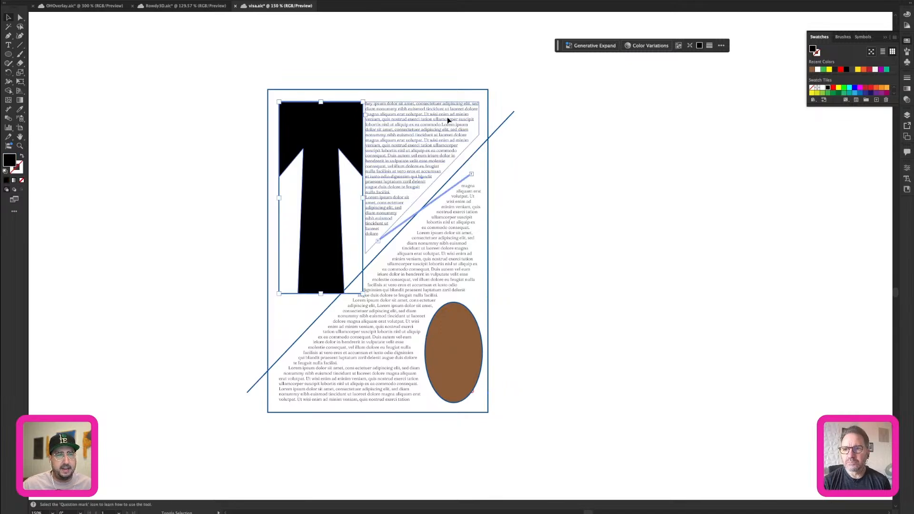
pyautogui.keyDown('shift'); pyautogui.click(447, 239); pyautogui.keyUp('shift')
pyautogui.keyDown('shift'); pyautogui.click(456, 326); pyautogui.keyUp('shift')
pyautogui.moveTo(433, 314); pyautogui.dragTo(323, 315)
pyautogui.moveTo(452, 285); pyautogui.dragTo(528, 241)
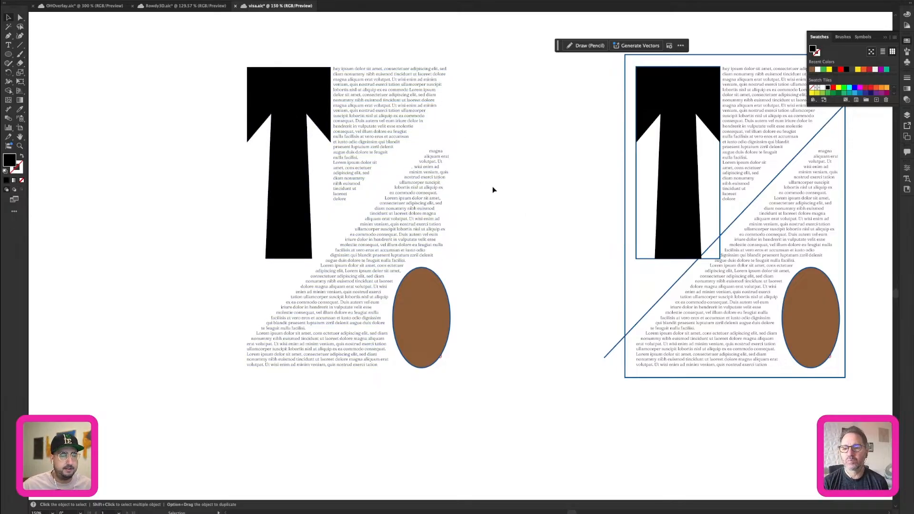
# Switch to the Skills to Sharpen slides and advance from Layout 02 to Consistency 03.
pyautogui.click(314, 495)
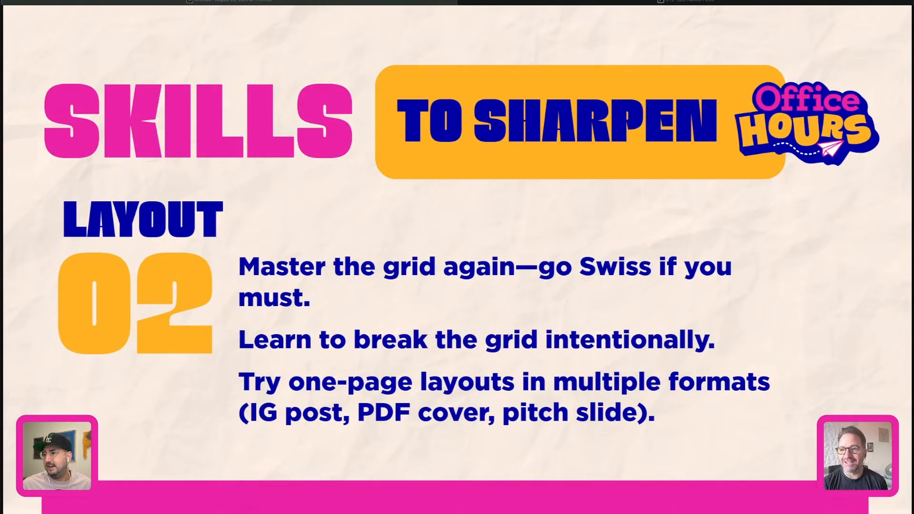
pyautogui.press('Right')
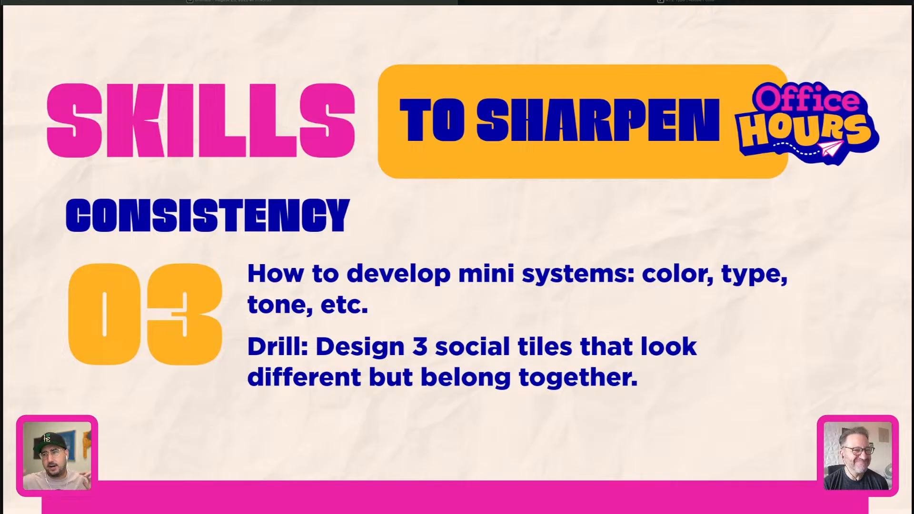